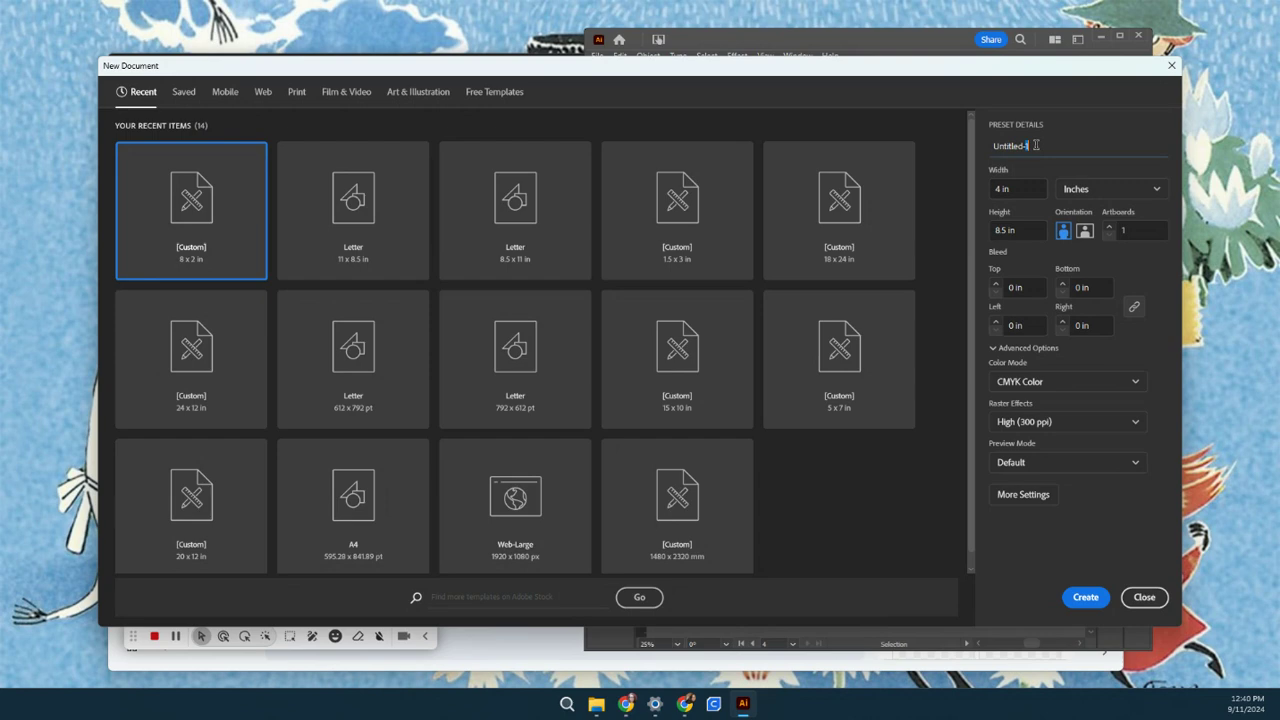
- Name the new document NotepadKTT, set a 0.125 in bleed on all sides, and create it
click(1036, 145)
text(NotepadK)
text(i)
click(996, 287)
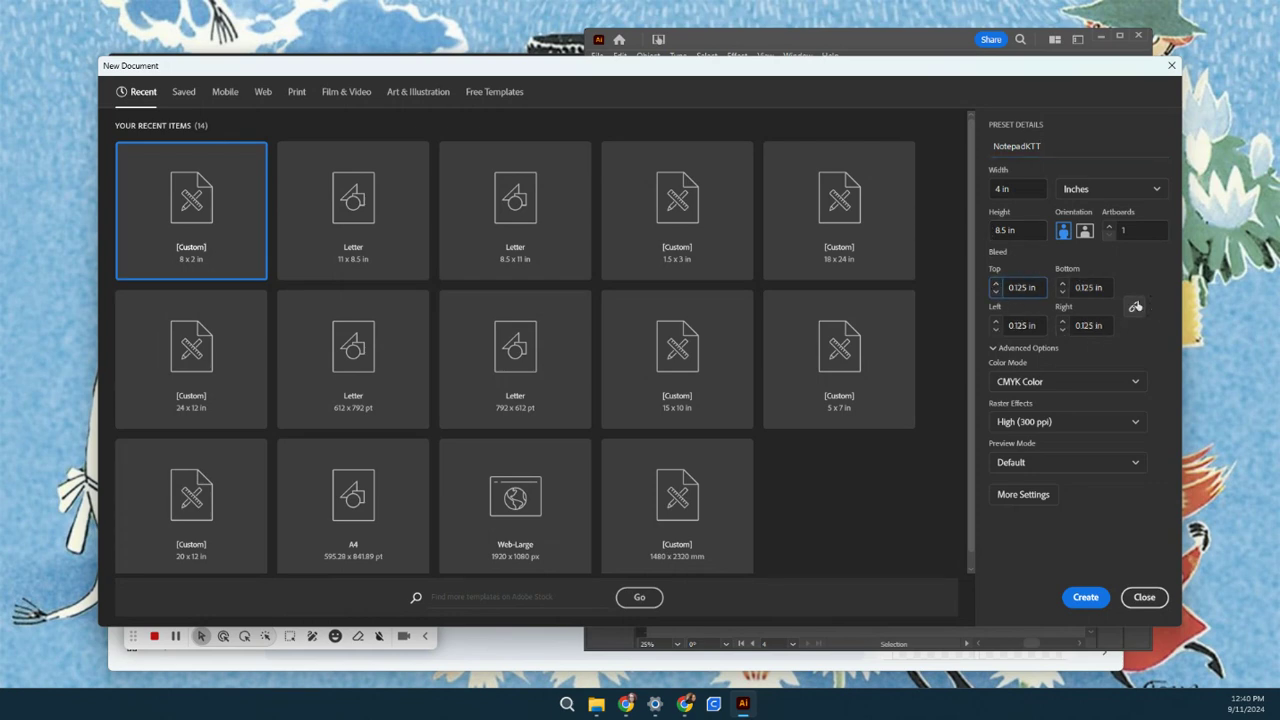
click(994, 286)
click(1085, 598)
click(1121, 37)
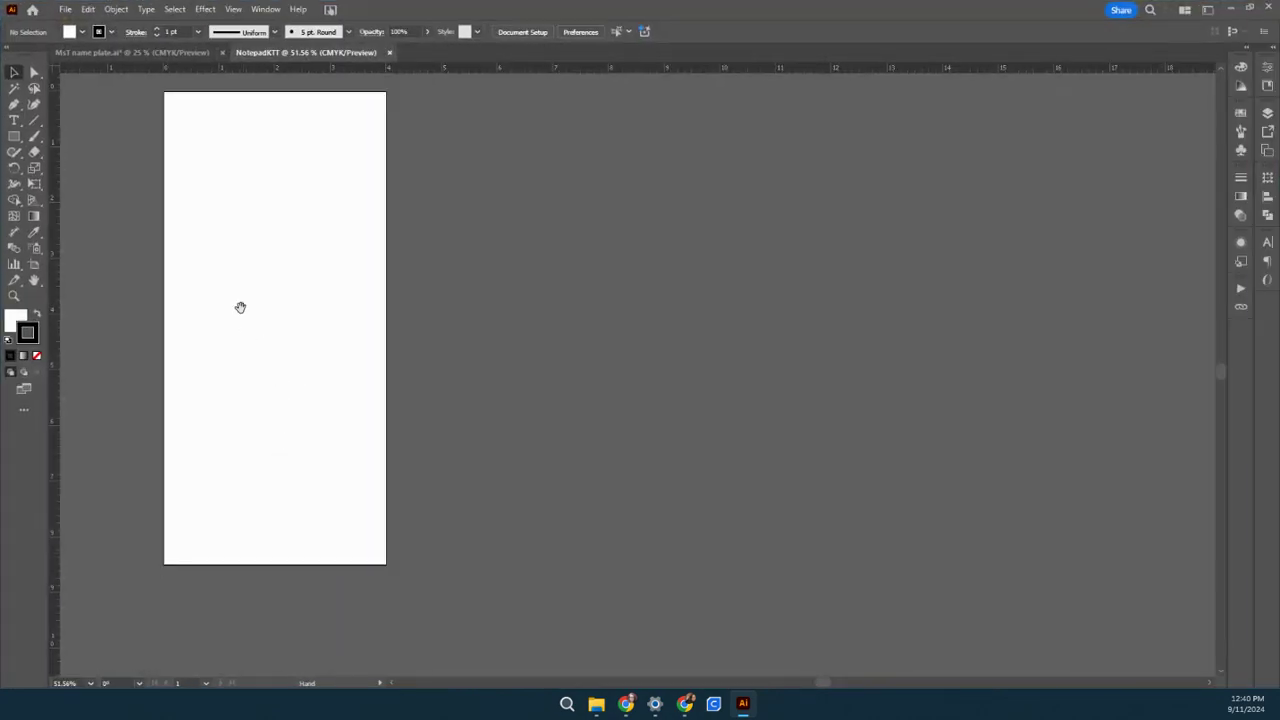
- Show the guides so the bleed area around the artboard is displayed
drag(240, 307, 483, 346)
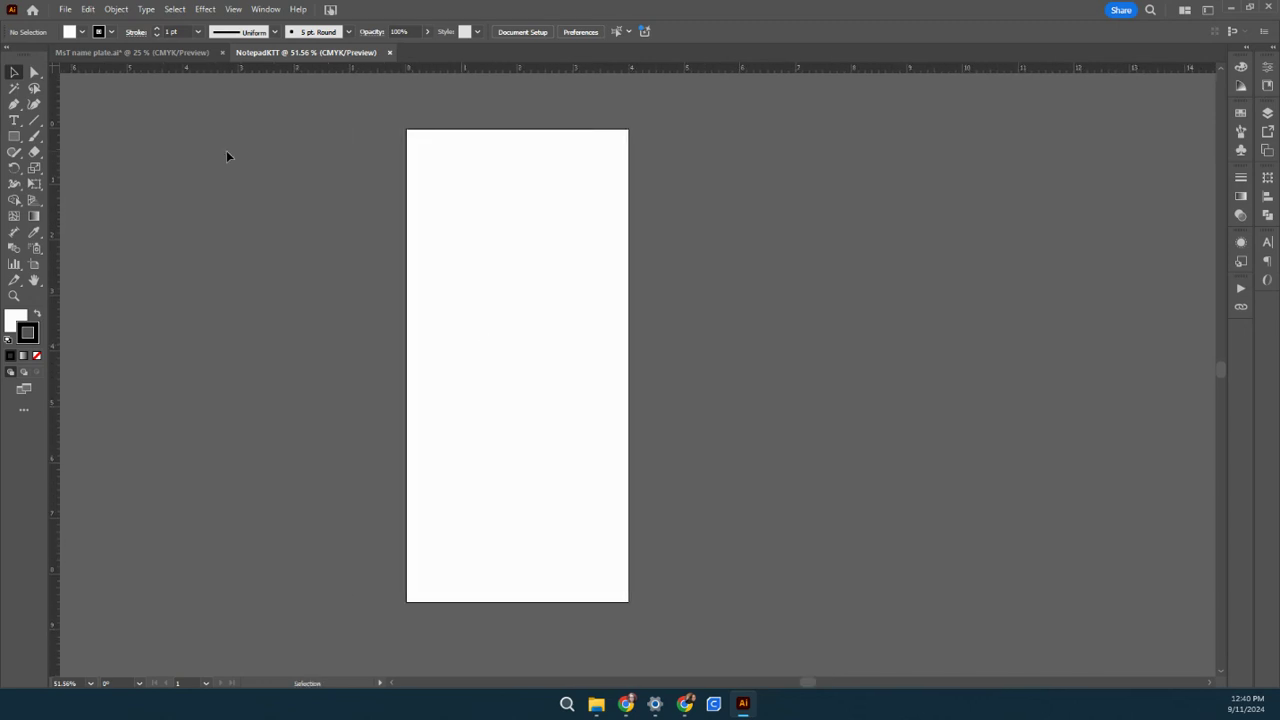
click(266, 10)
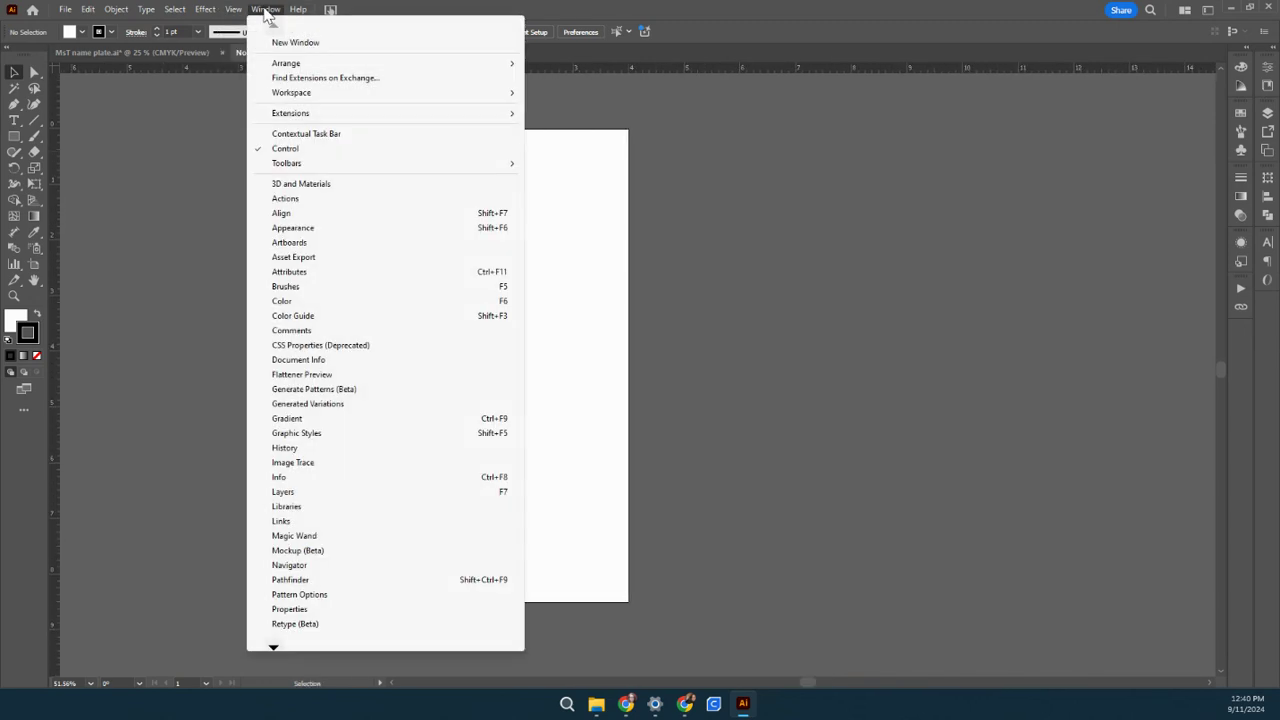
mouse_move(234, 12)
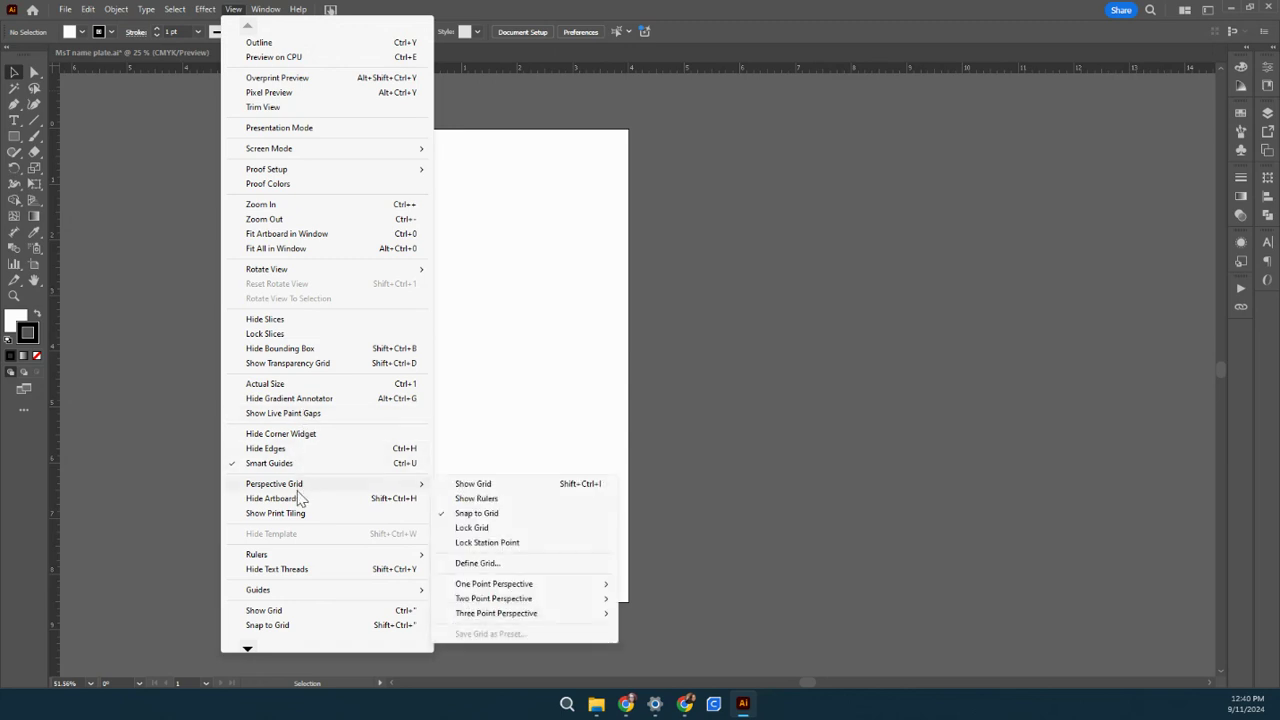
click(476, 593)
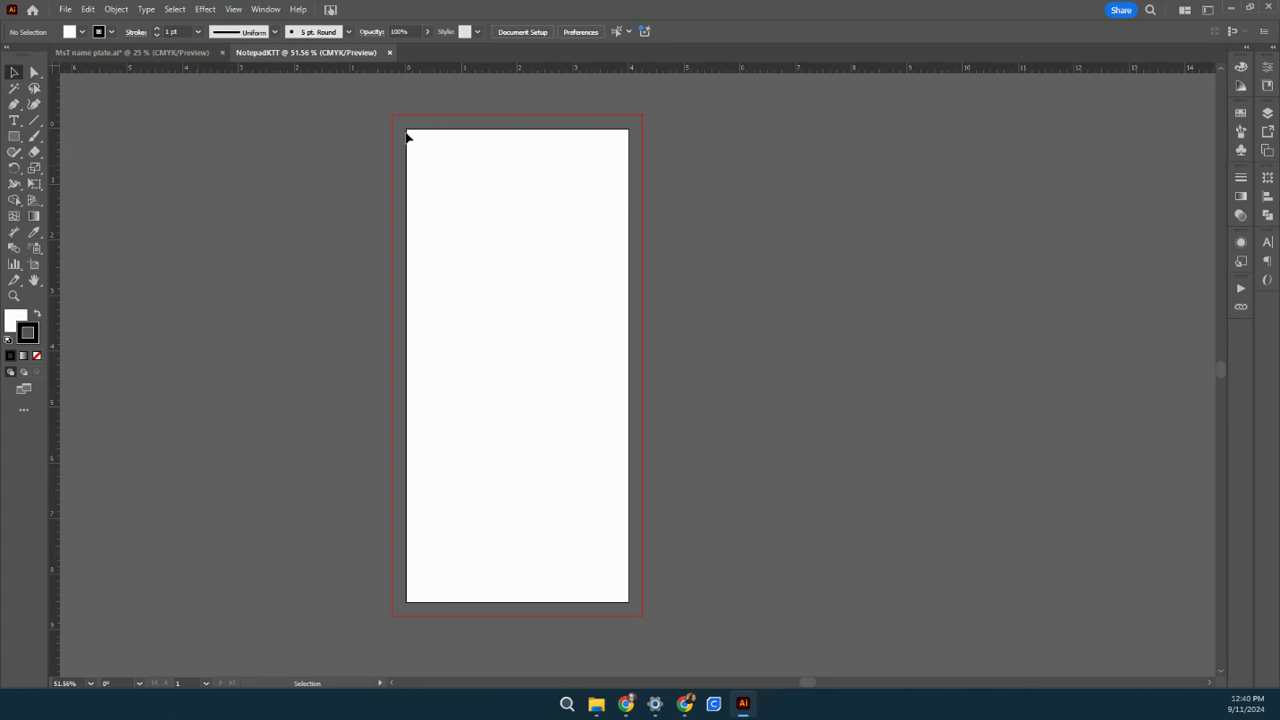
click(266, 9)
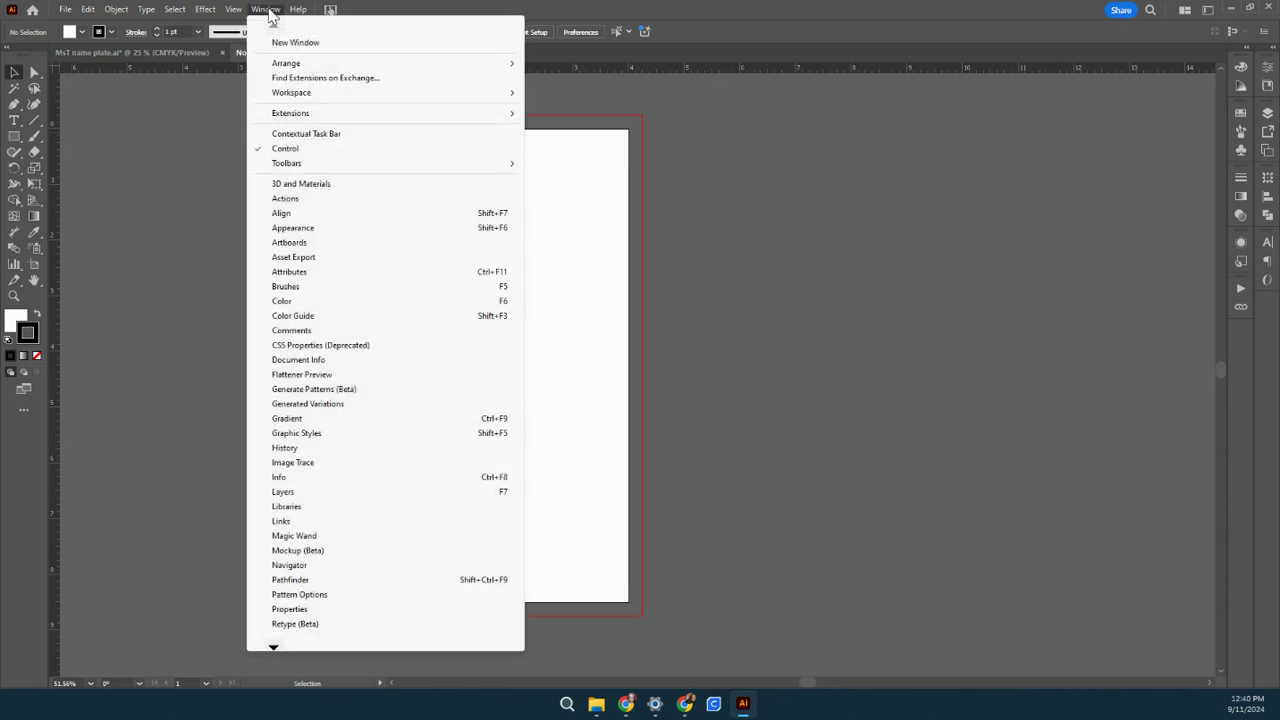
mouse_move(232, 12)
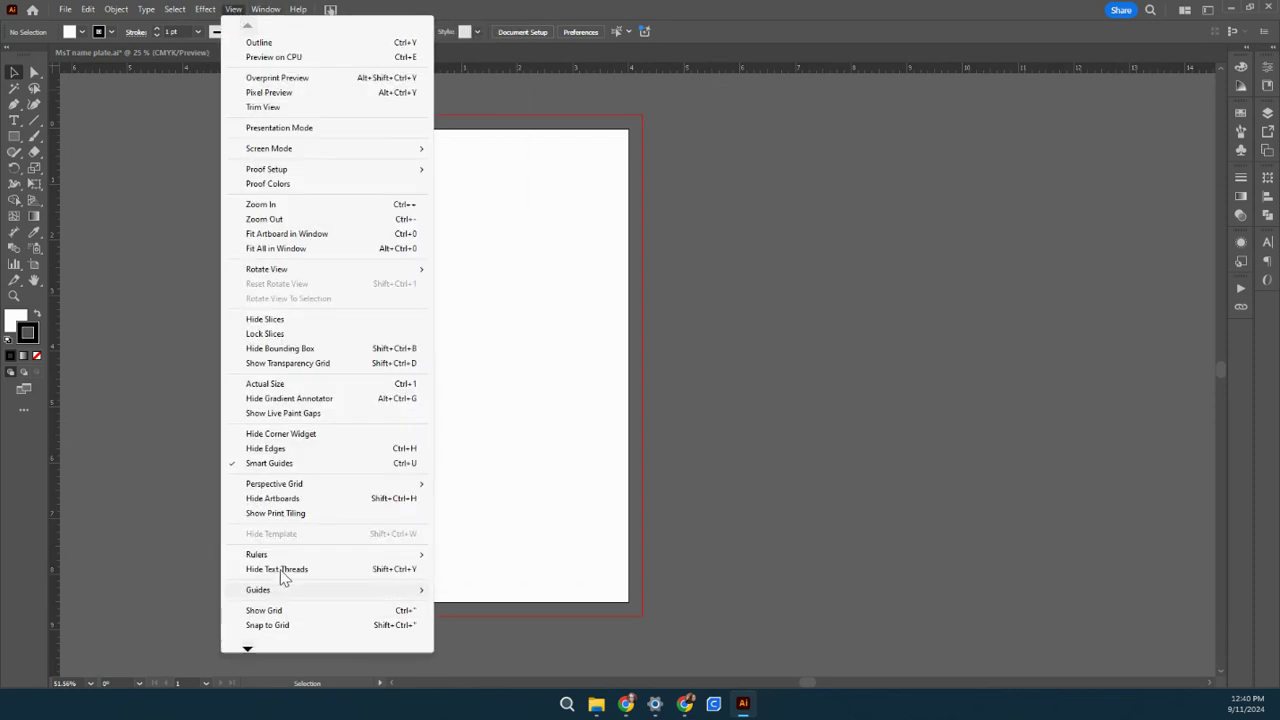
mouse_move(290, 595)
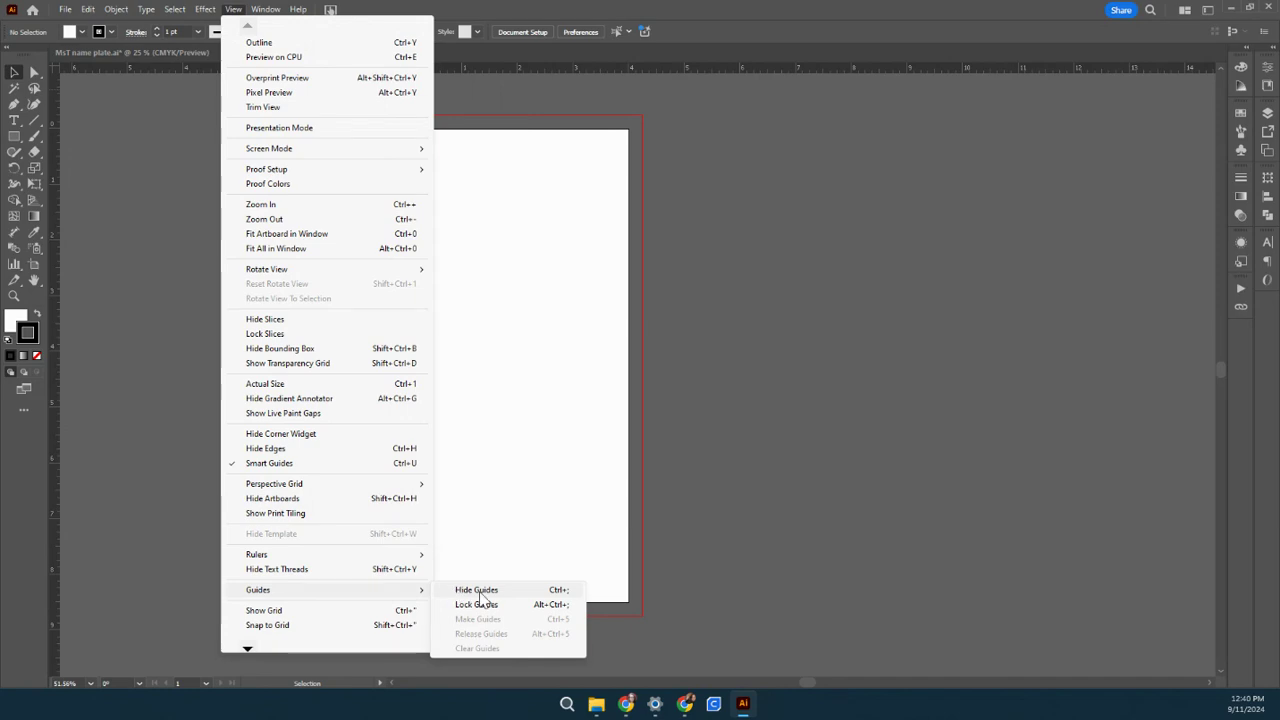
click(671, 415)
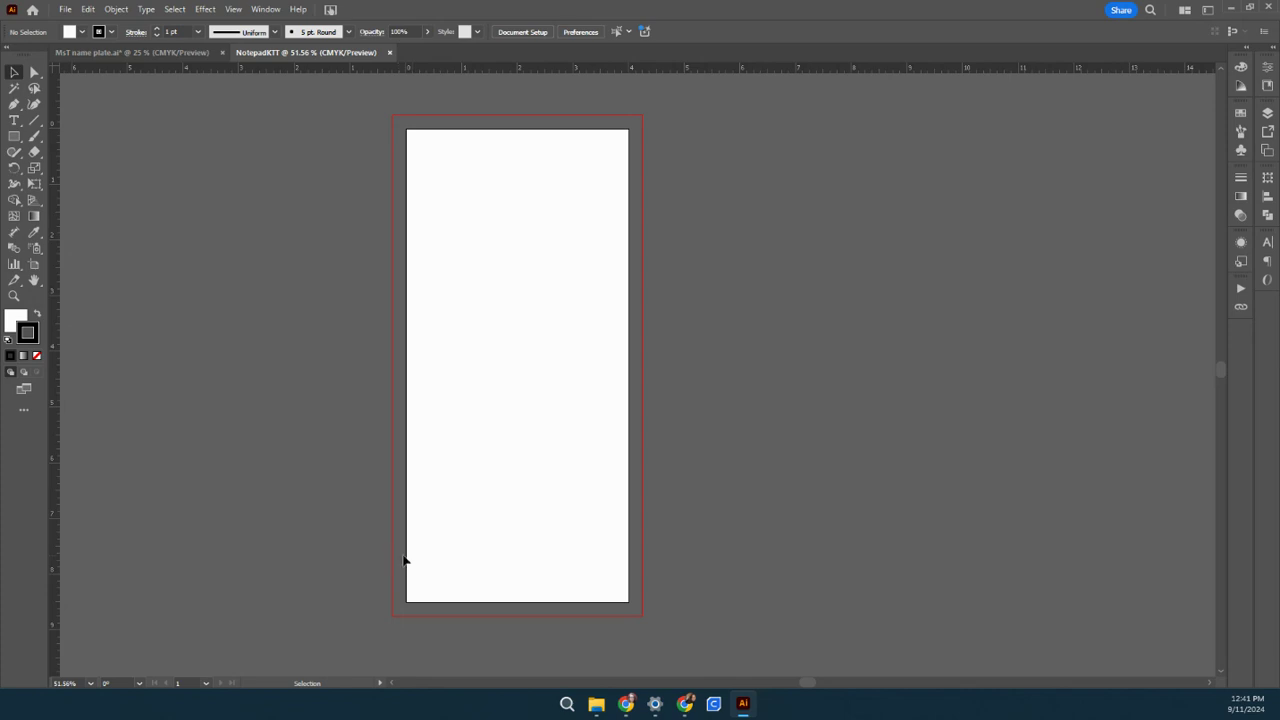
- Draw a rectangle about 4.5 × 0.9 in across the top of the bleed area, filled black with no stroke
click(14, 137)
mouse_move(391, 114)
mouse_down()
mouse_move(420, 131)
mouse_move(623, 143)
mouse_move(645, 164)
mouse_up()
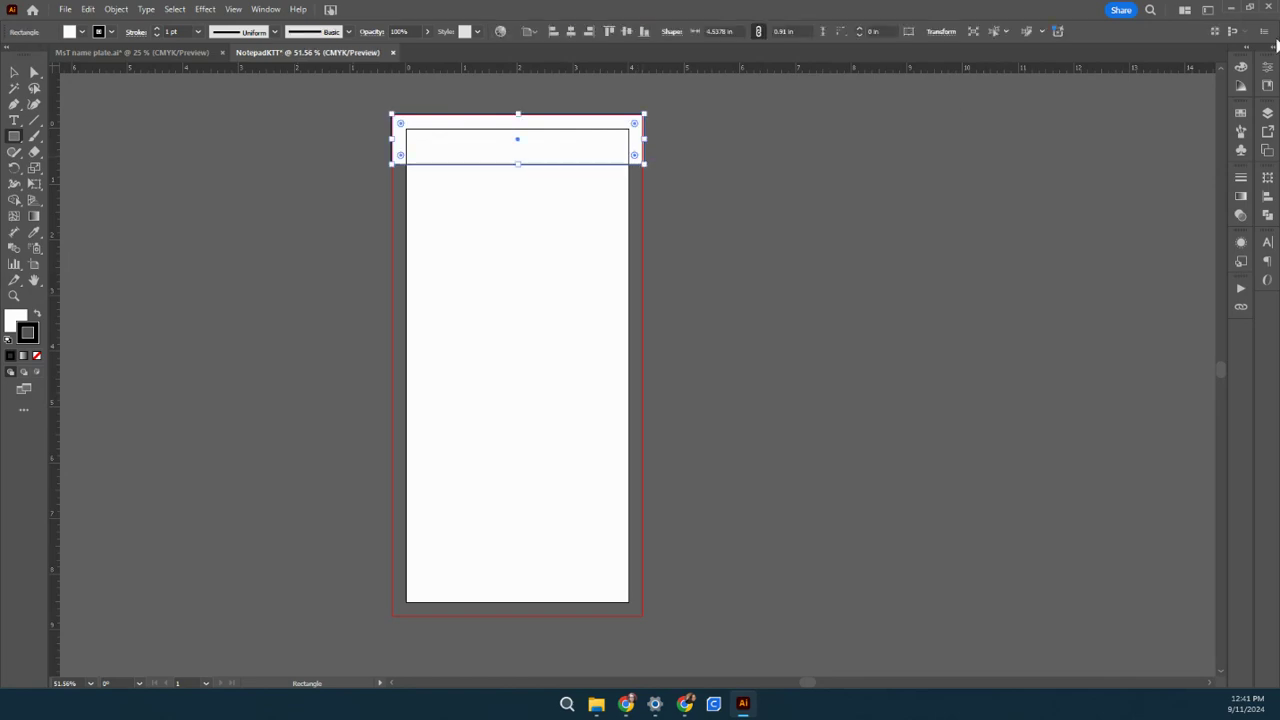
click(1241, 67)
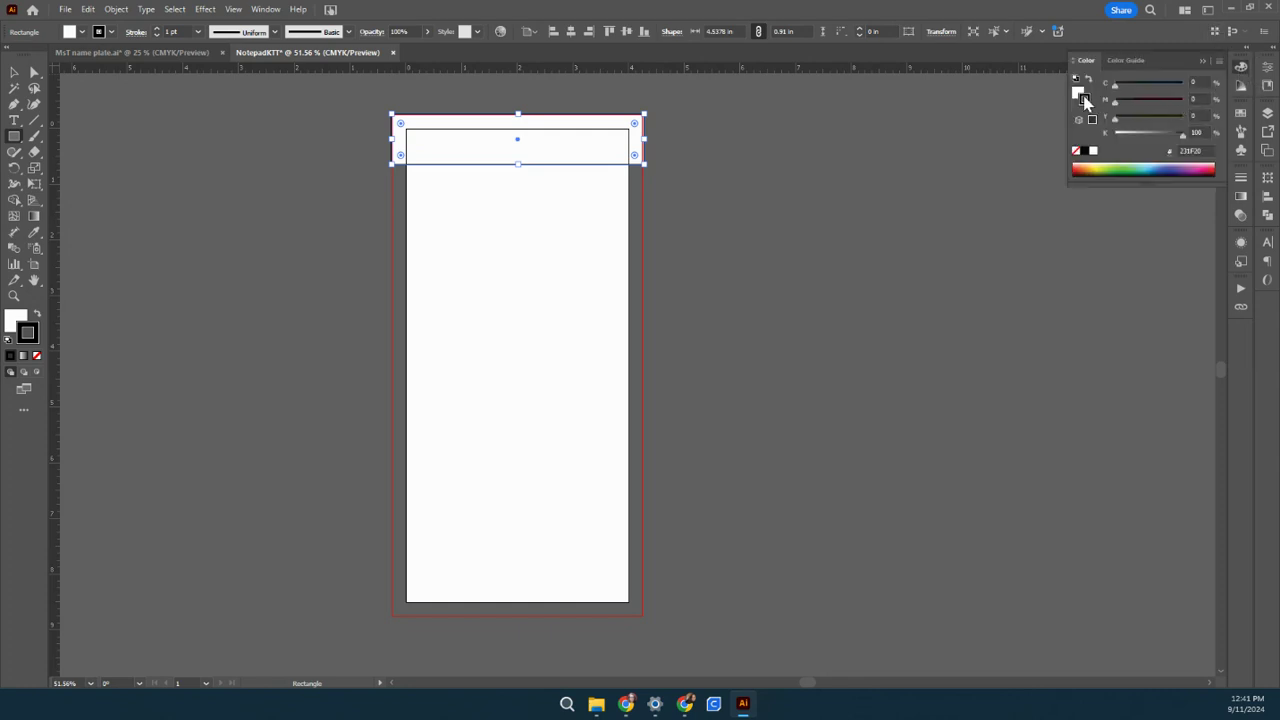
click(1076, 152)
click(1078, 93)
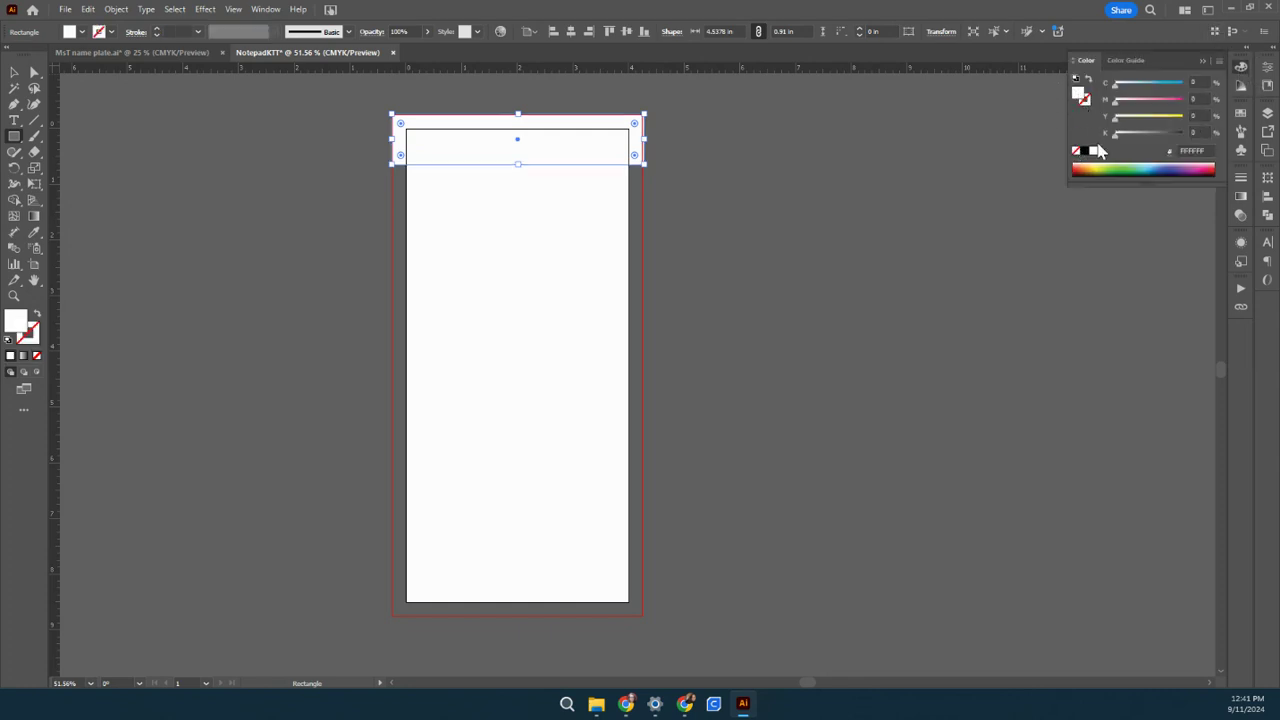
click(1085, 151)
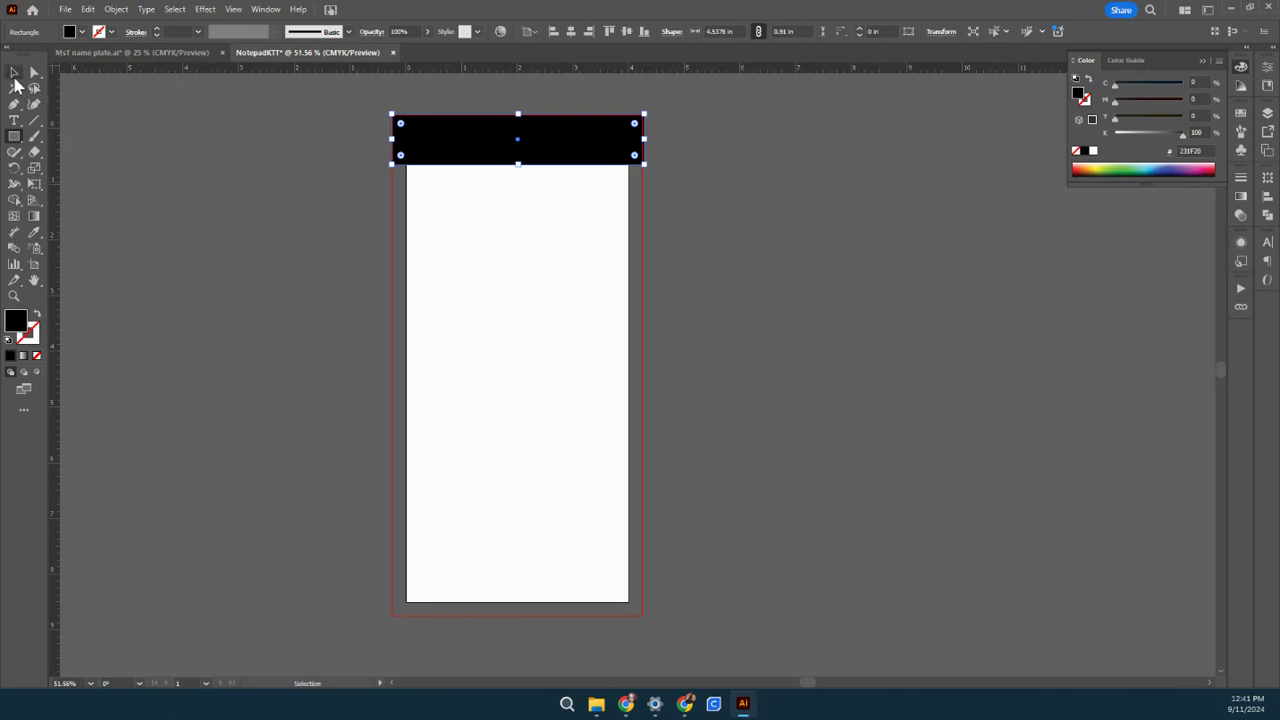
click(15, 72)
click(266, 232)
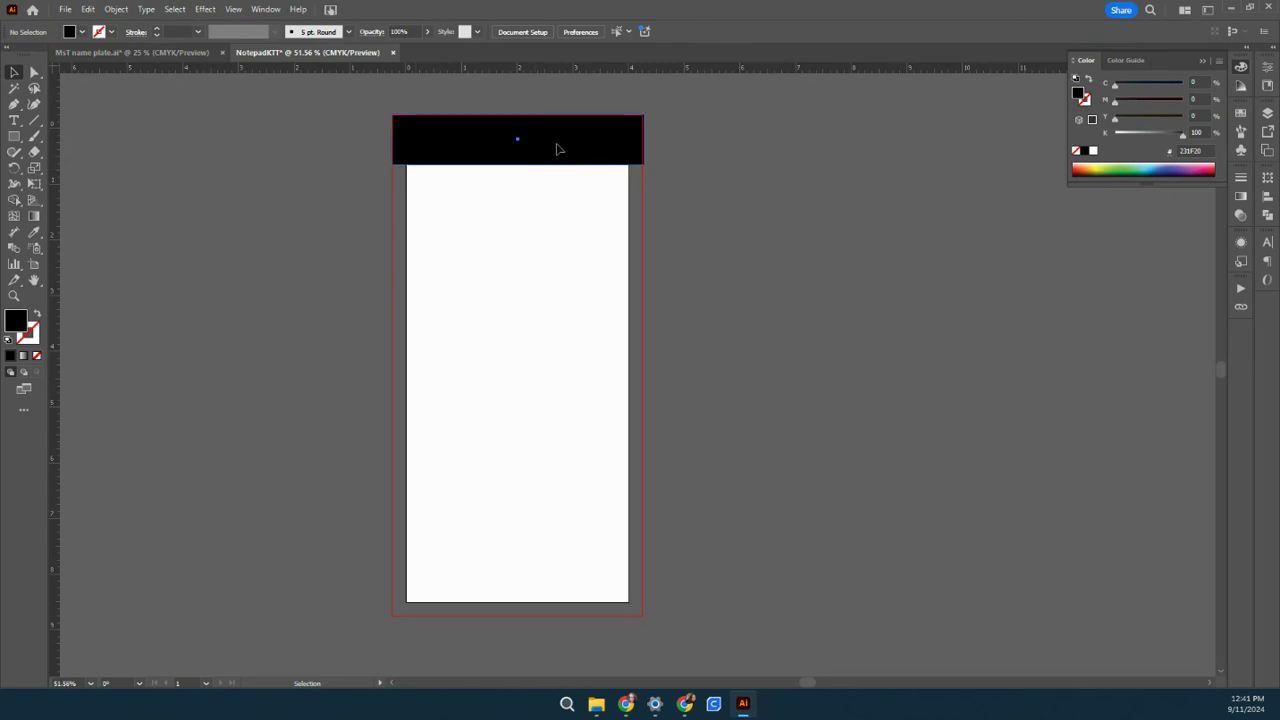
- Move the black rectangle down to the artboard's top edge, then extend it up to the bleed and fit its right edge to the bleed line
drag(558, 148, 559, 162)
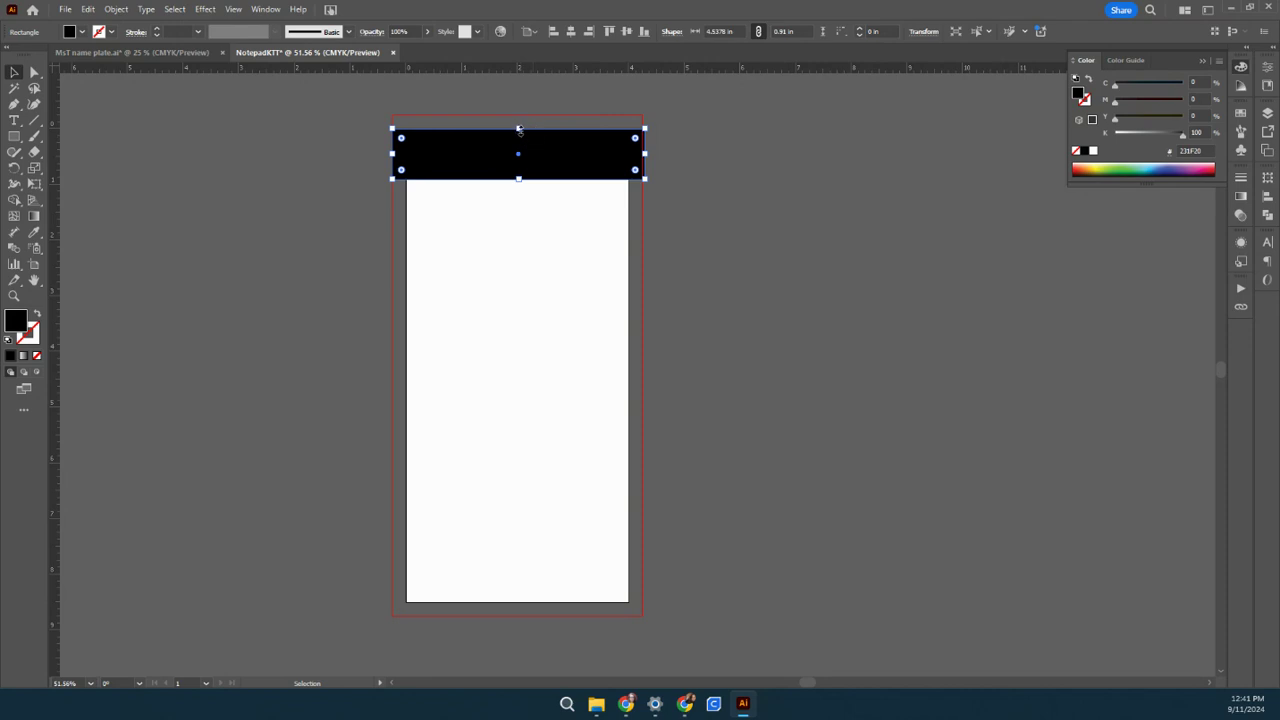
drag(519, 130, 518, 116)
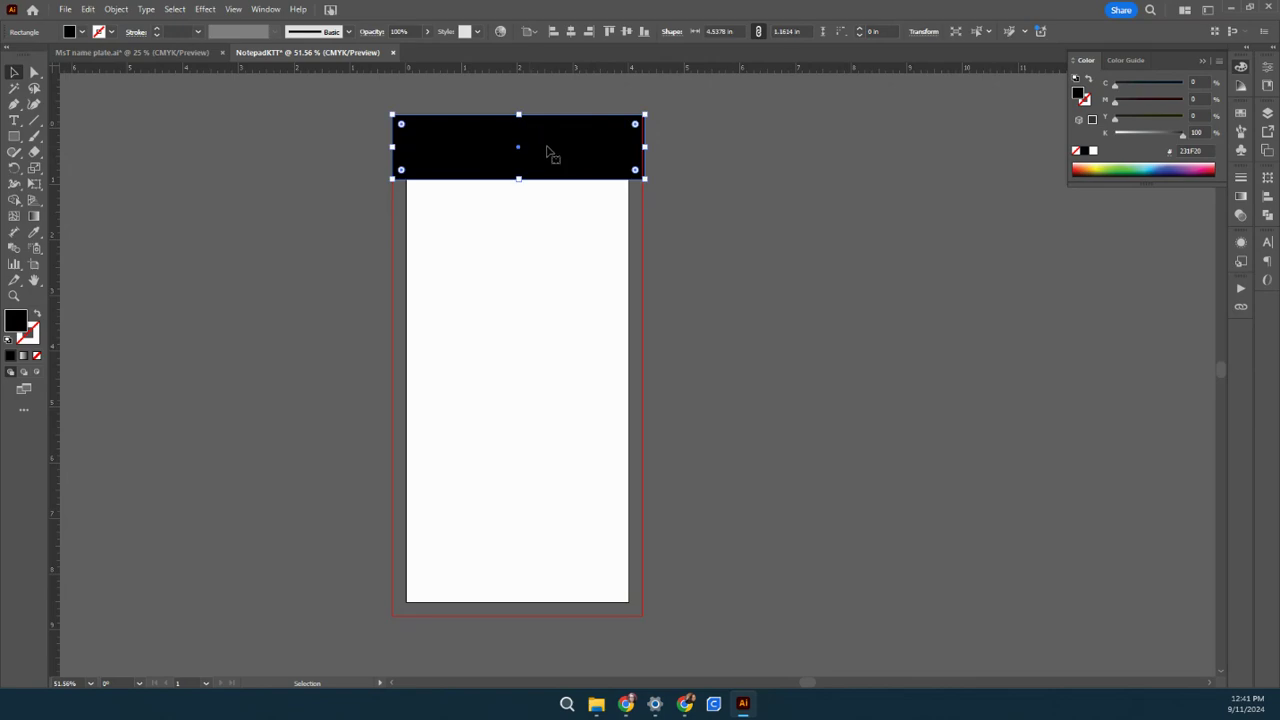
drag(645, 148, 644, 147)
click(746, 277)
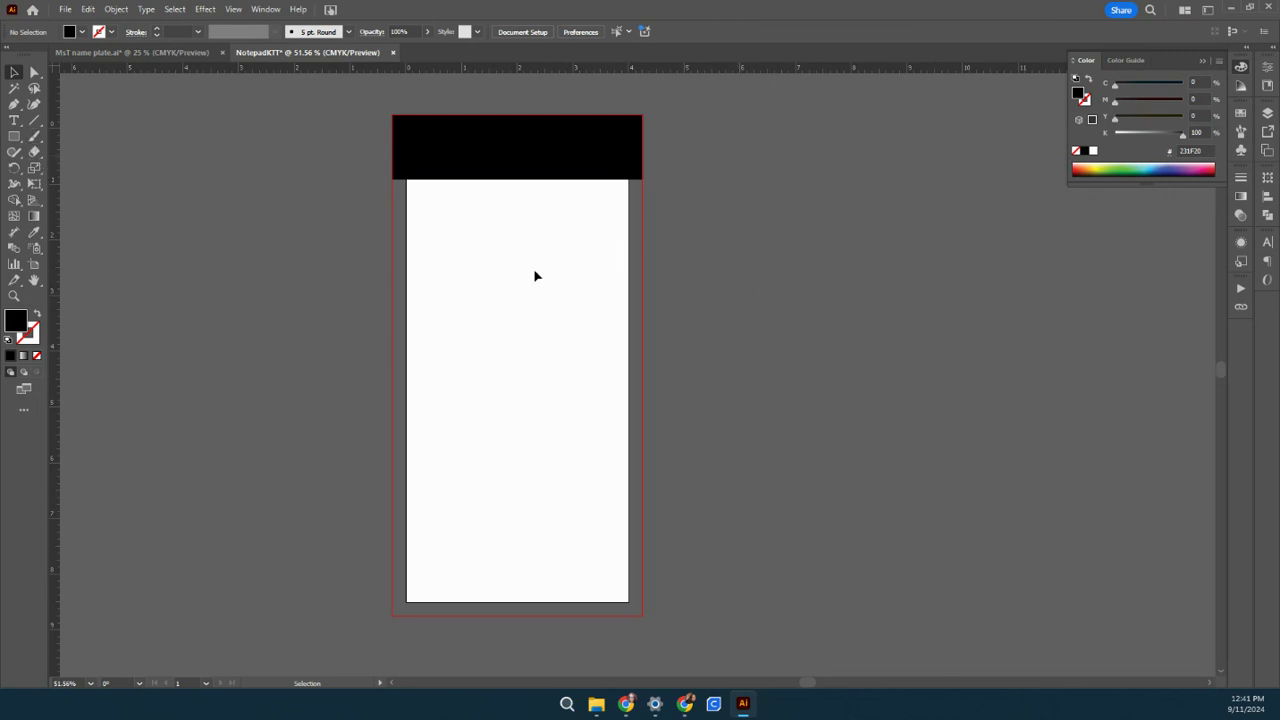
- Draw a horizontal line about 2.6 in long below the black header and give it a black stroke
click(37, 122)
drag(460, 213, 605, 213)
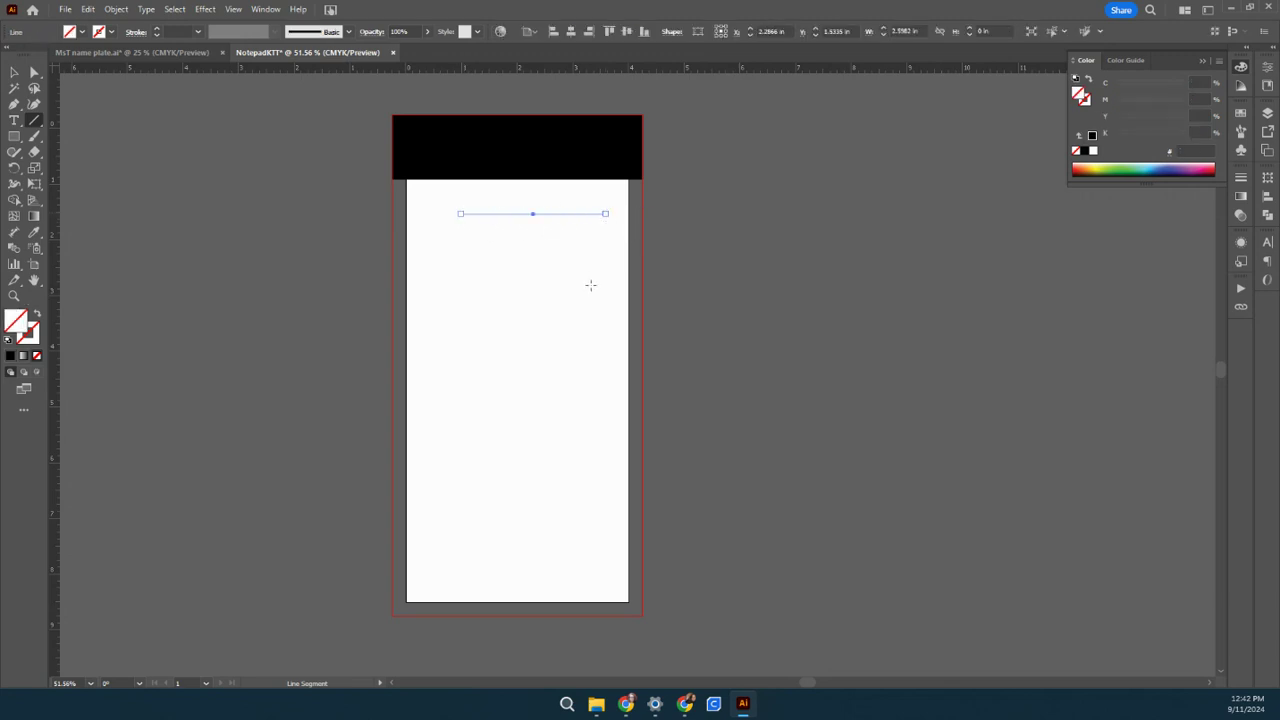
click(36, 341)
click(10, 357)
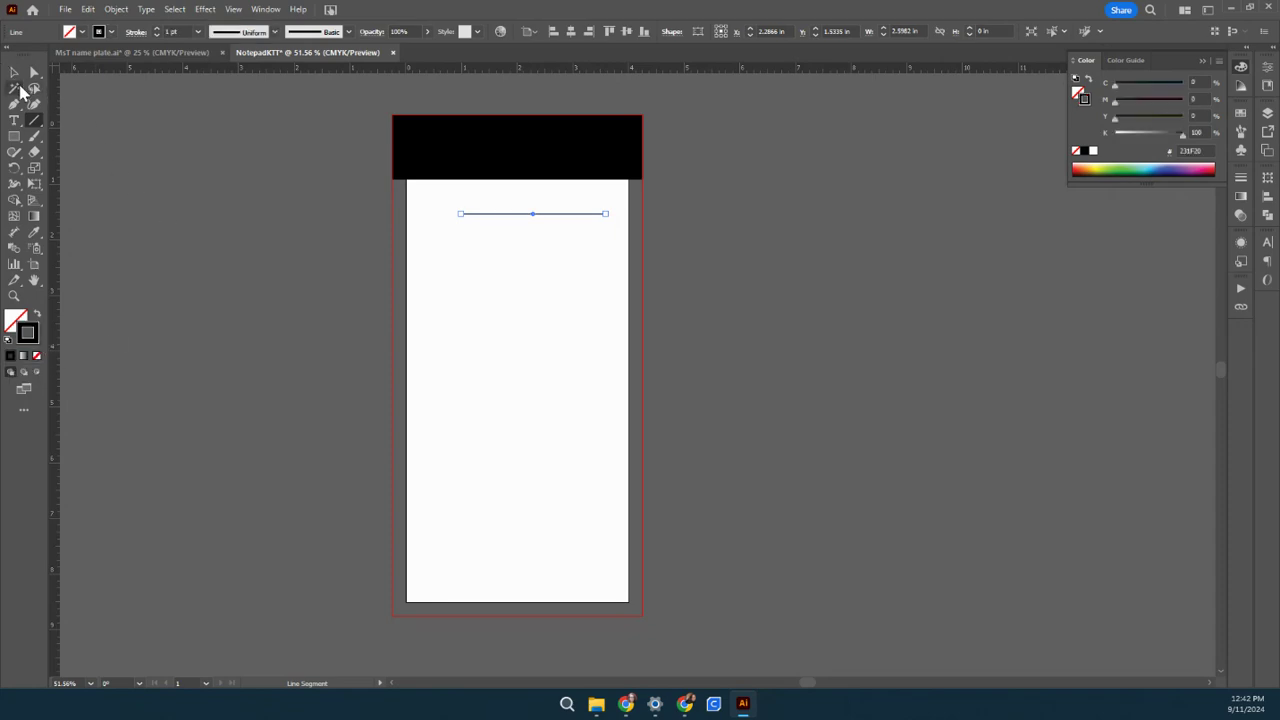
click(14, 72)
click(502, 242)
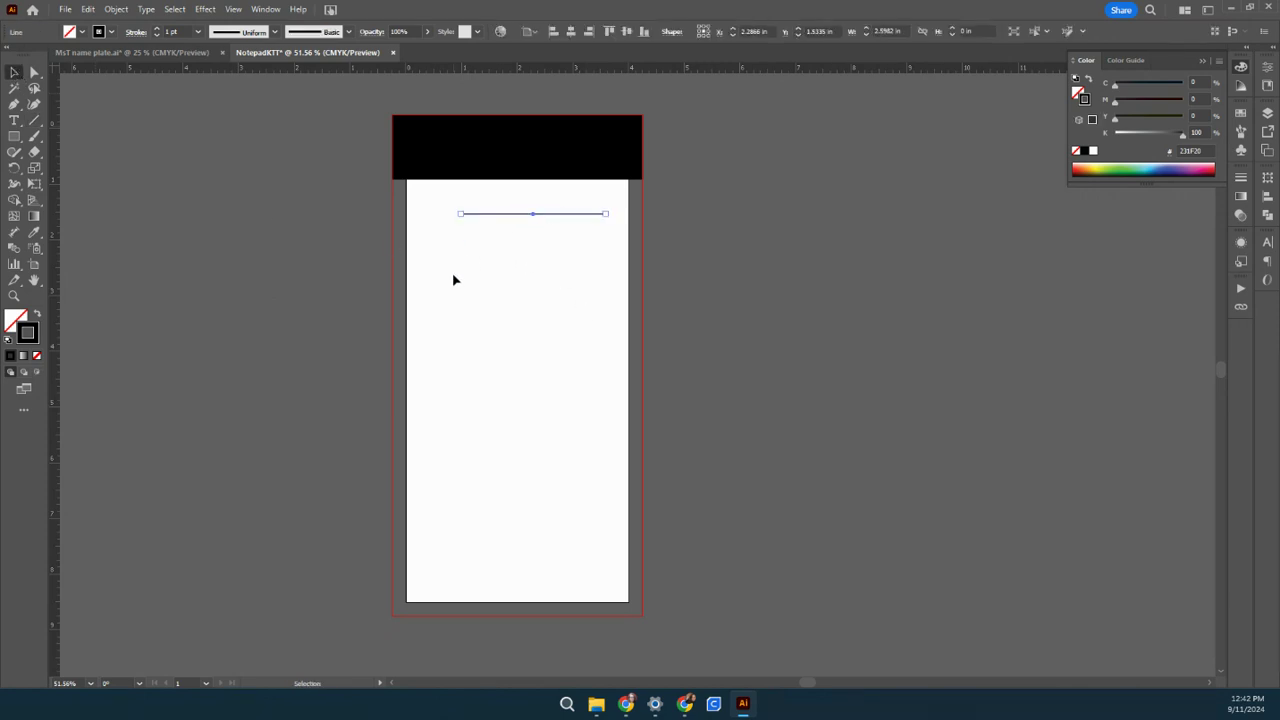
click(34, 121)
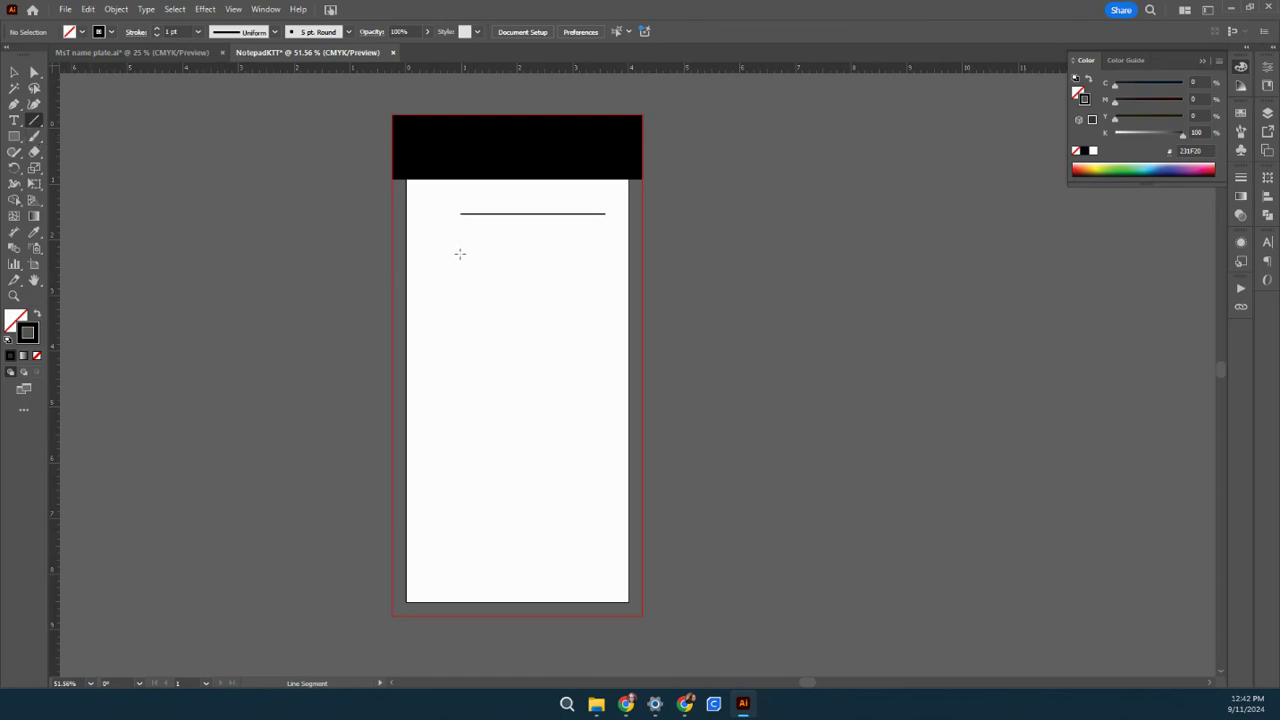
drag(459, 254, 606, 253)
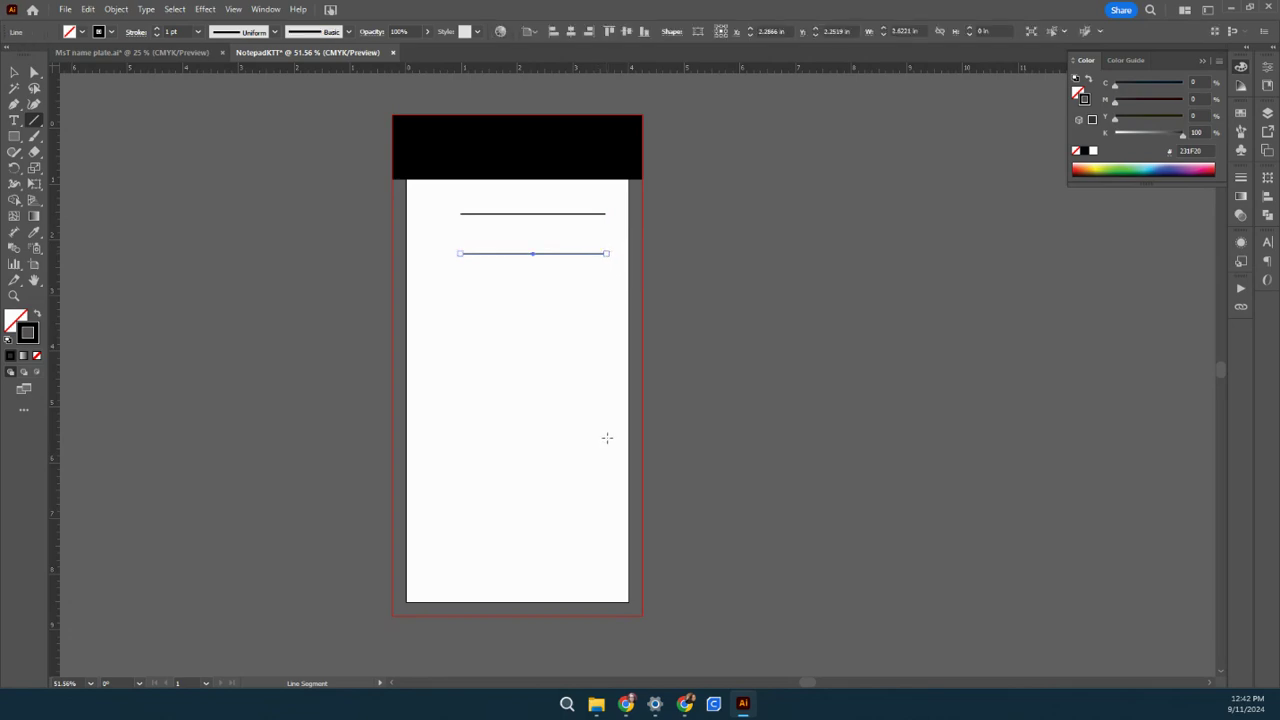
click(14, 72)
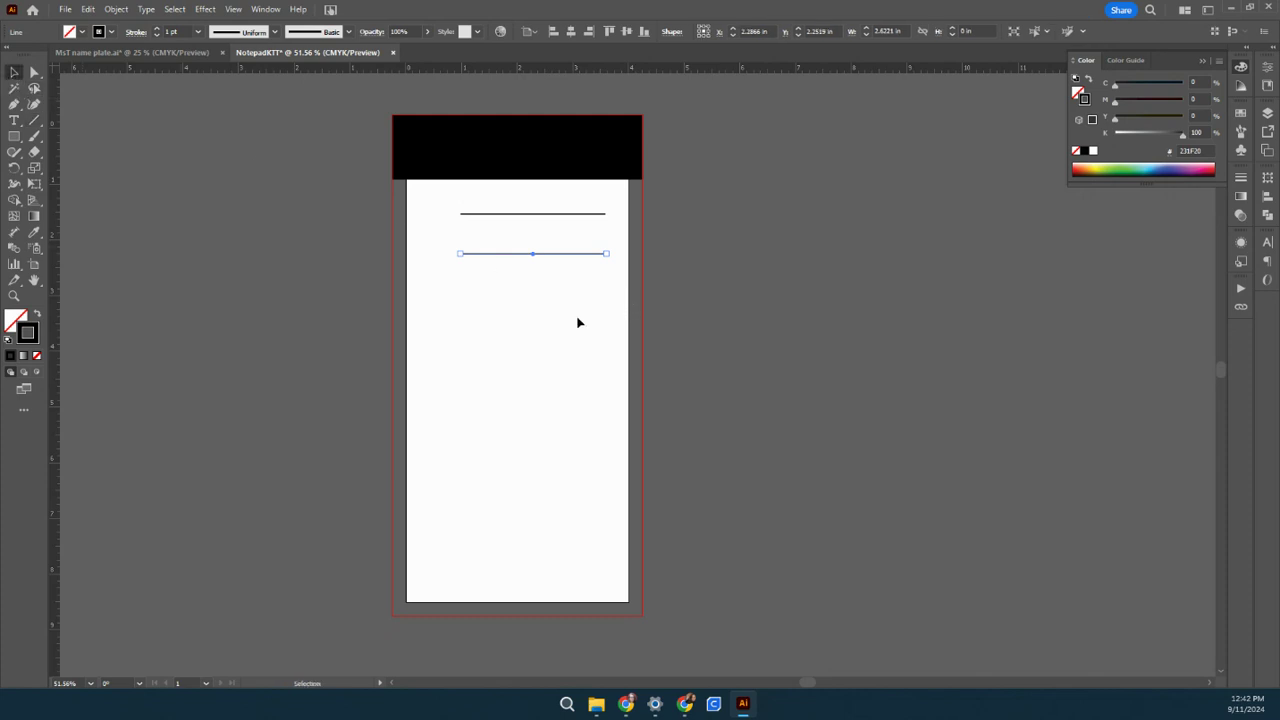
click(585, 305)
click(547, 250)
key(Delete)
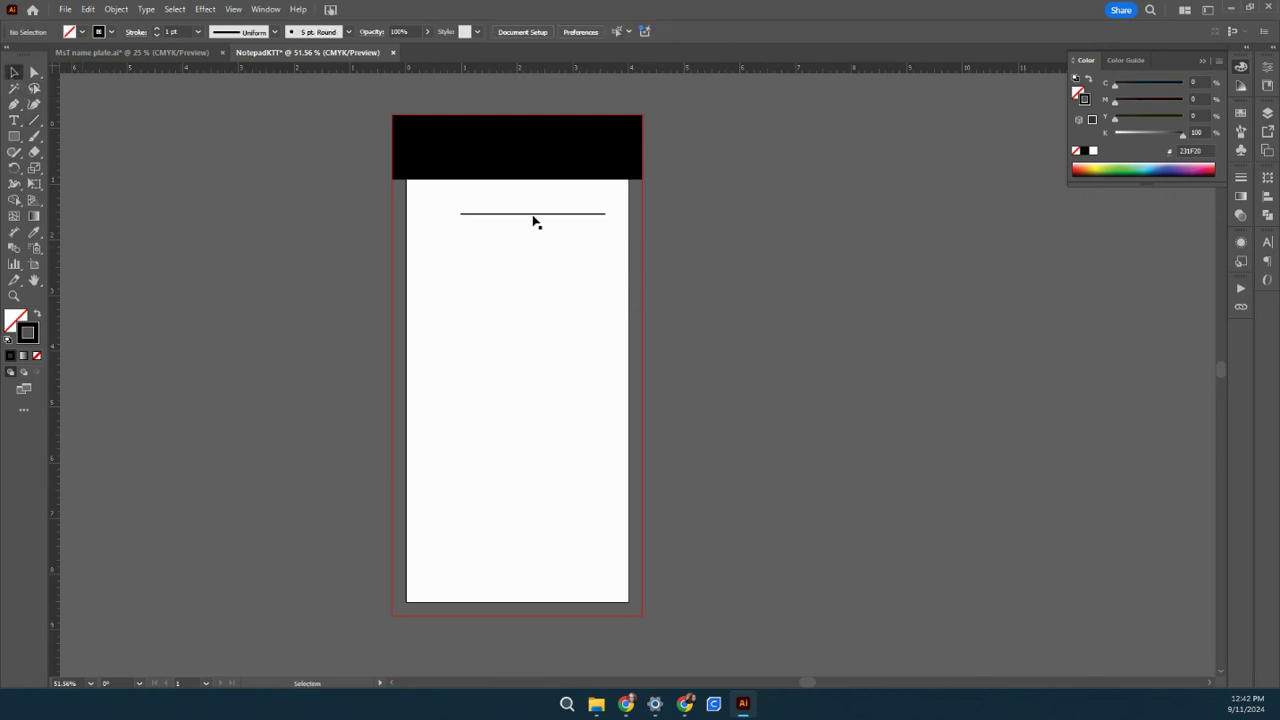
- Duplicate the horizontal line and place the copy near the bottom of the artboard, in line with the original
click(533, 216)
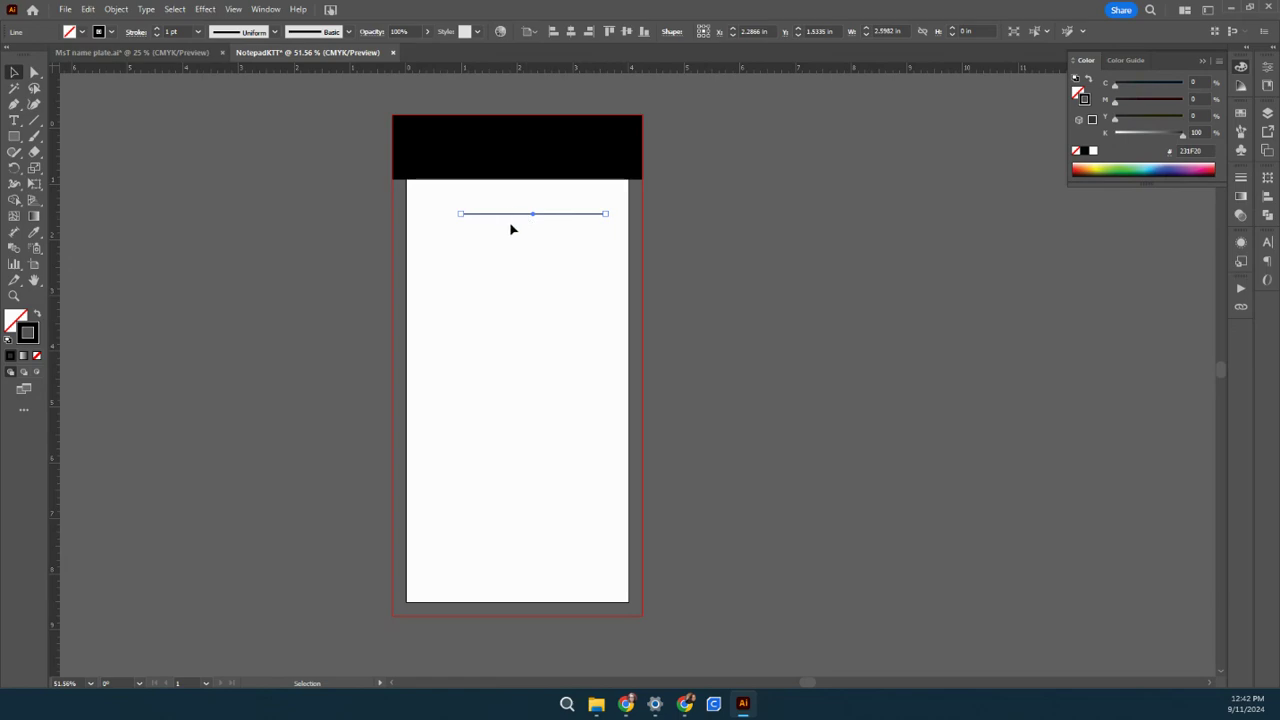
key(a)
key(ctrl+c)
key(ctrl+v)
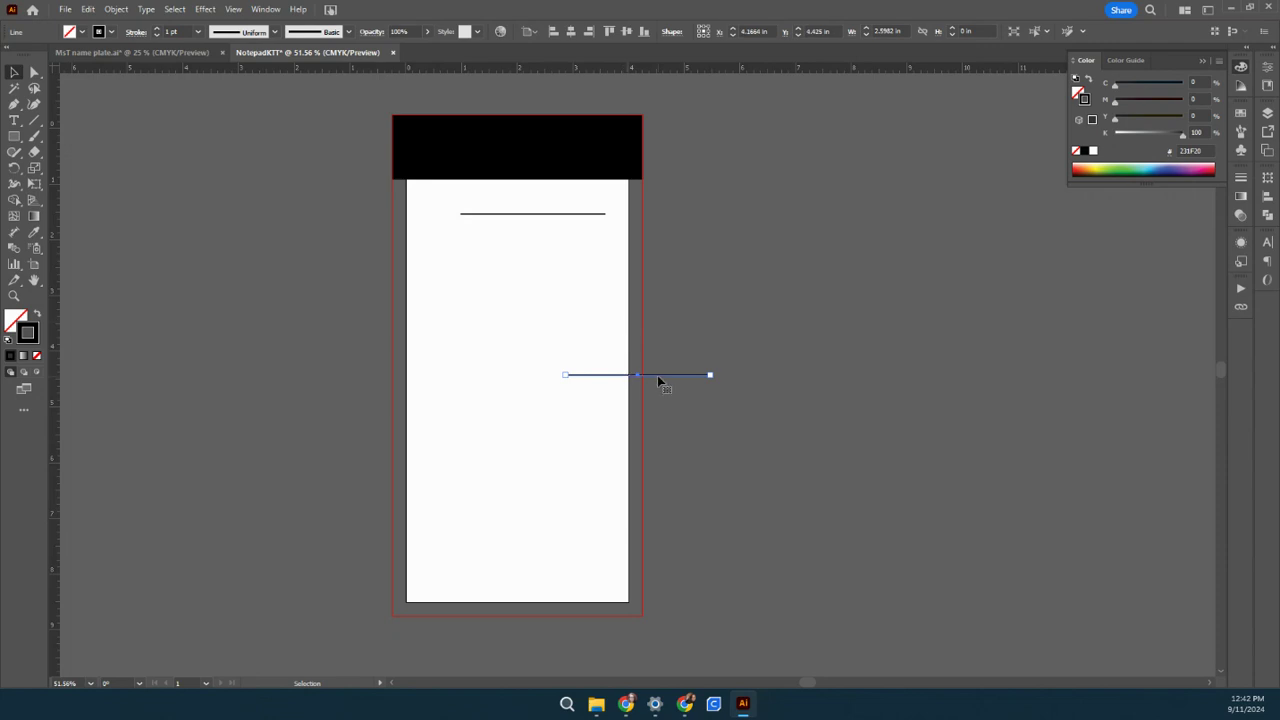
drag(655, 375, 555, 571)
click(618, 550)
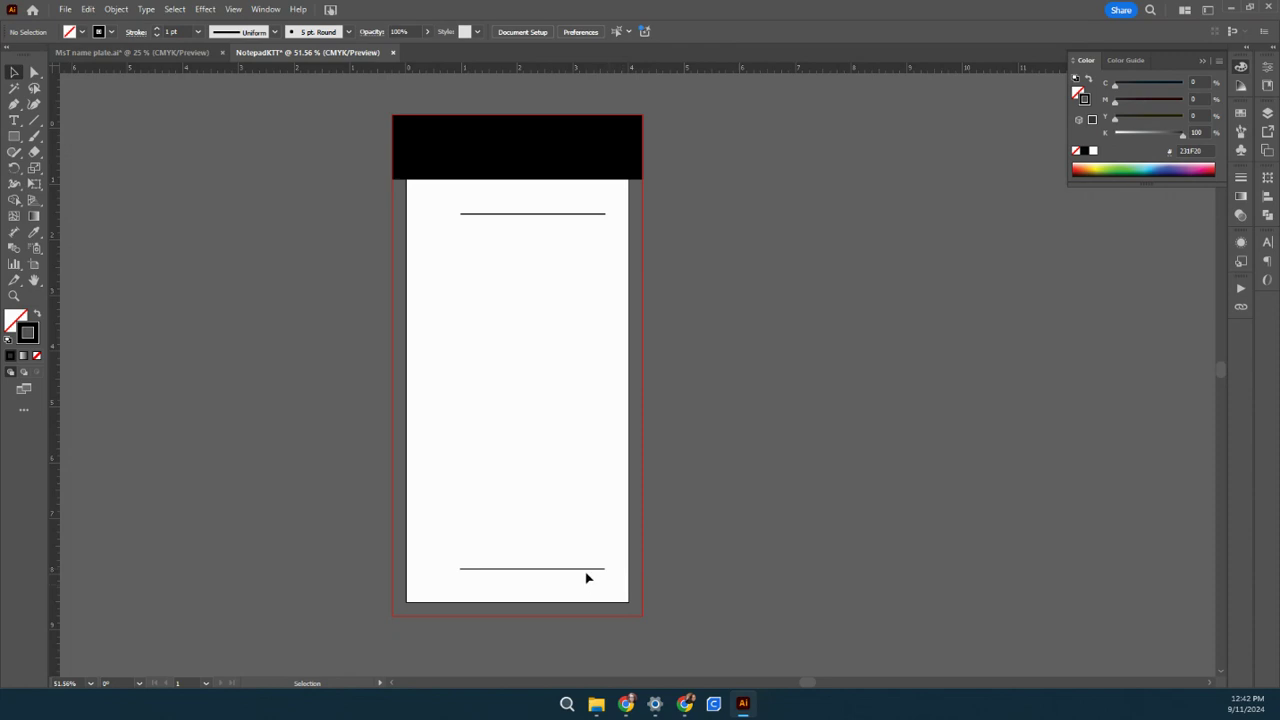
- Select the upper and lower lines together and align them by their horizontal centers
click(586, 569)
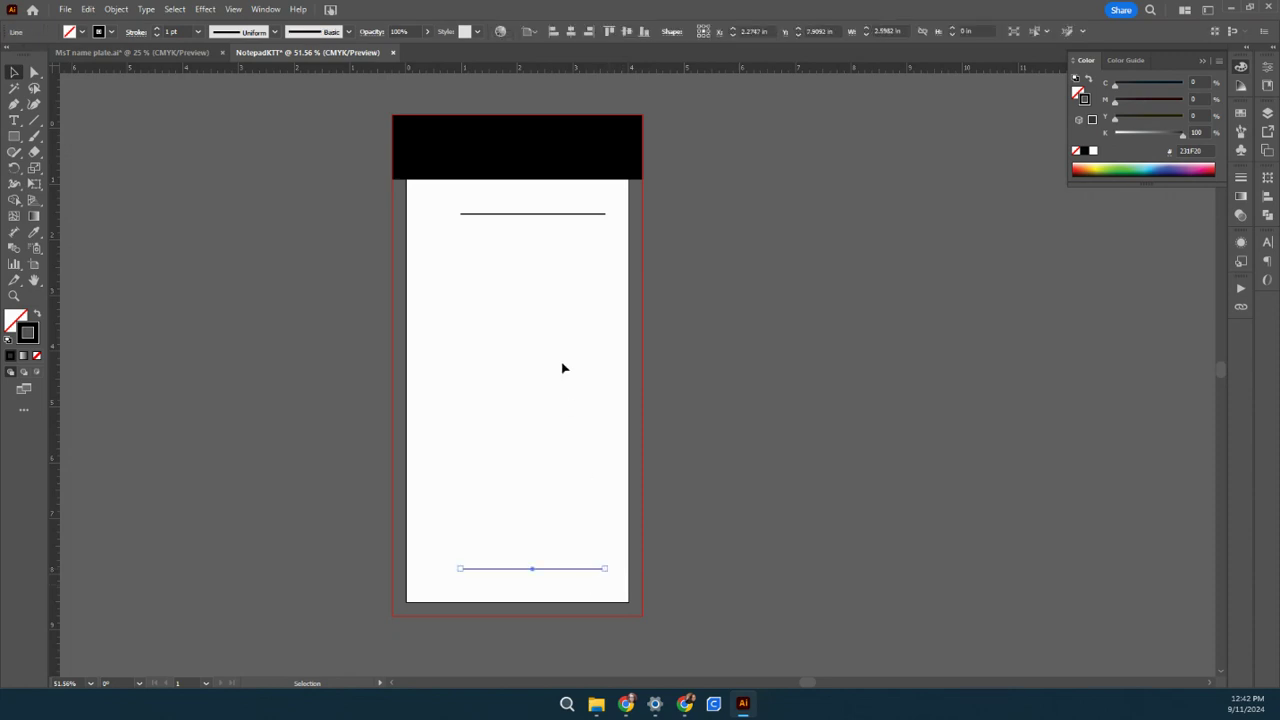
click(542, 214)
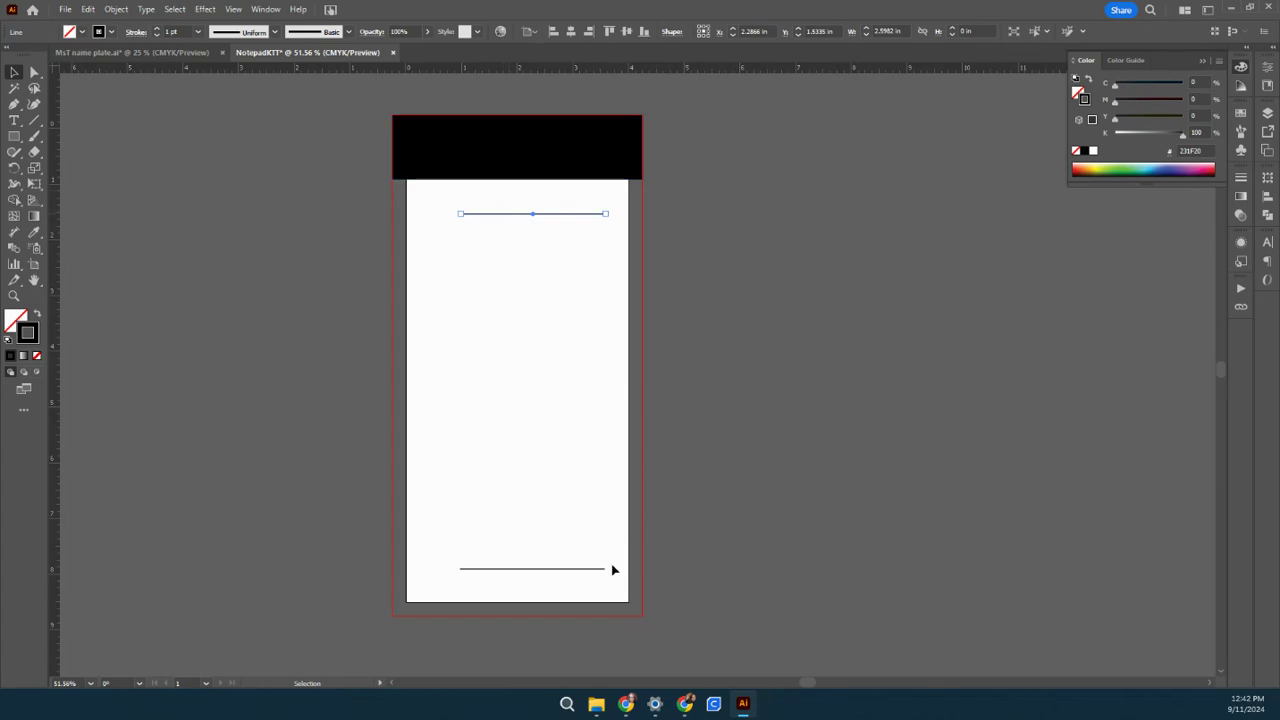
drag(617, 591, 480, 209)
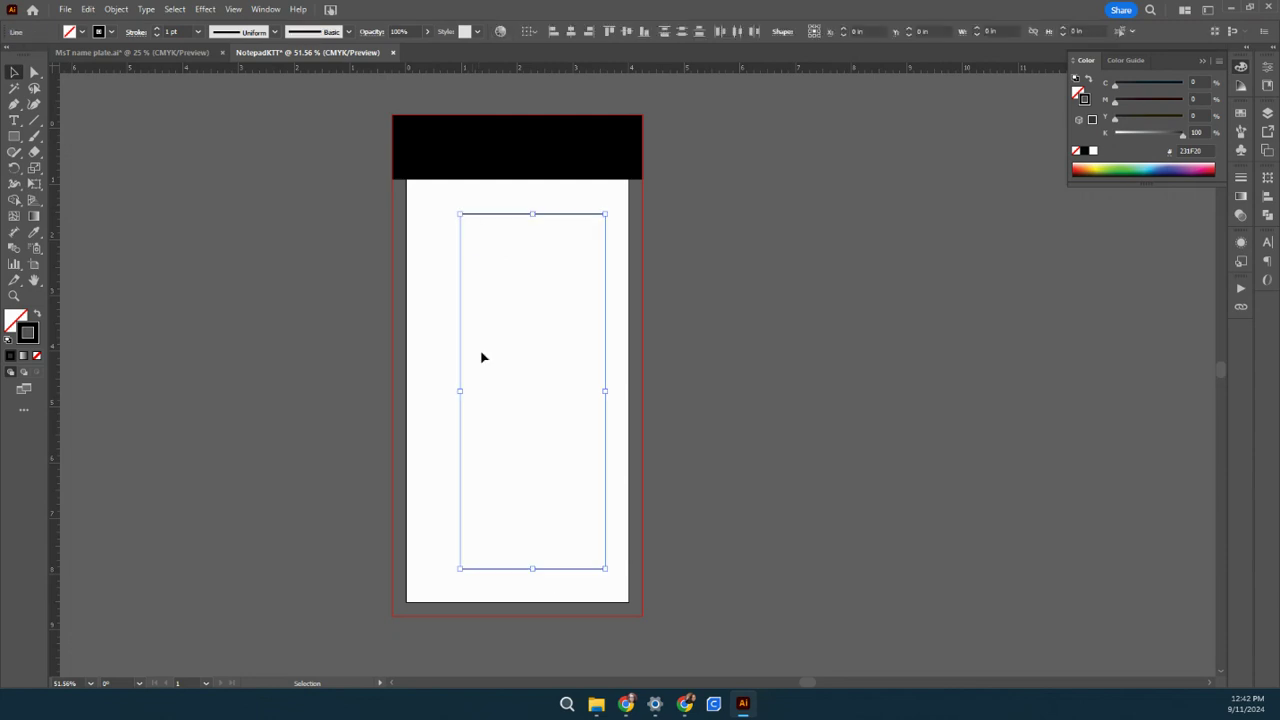
click(571, 32)
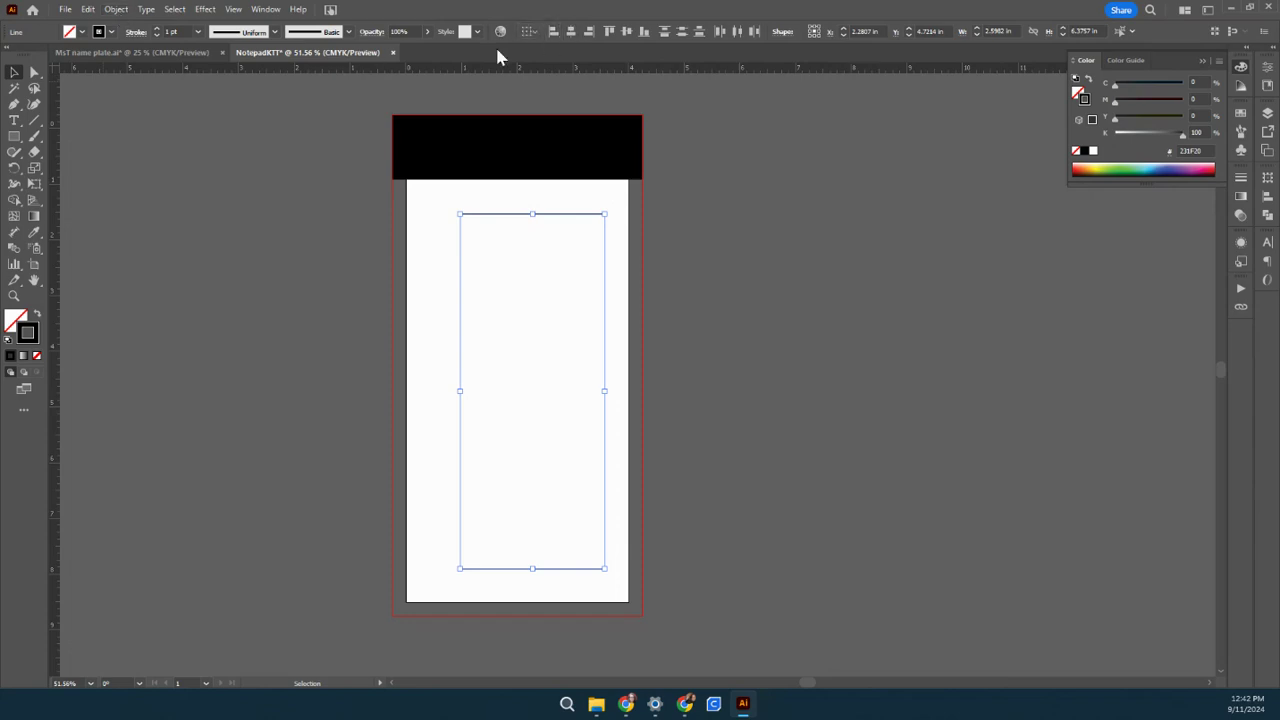
- Configure the blend options for the two lines to Specified Steps spacing with 24 steps
click(116, 9)
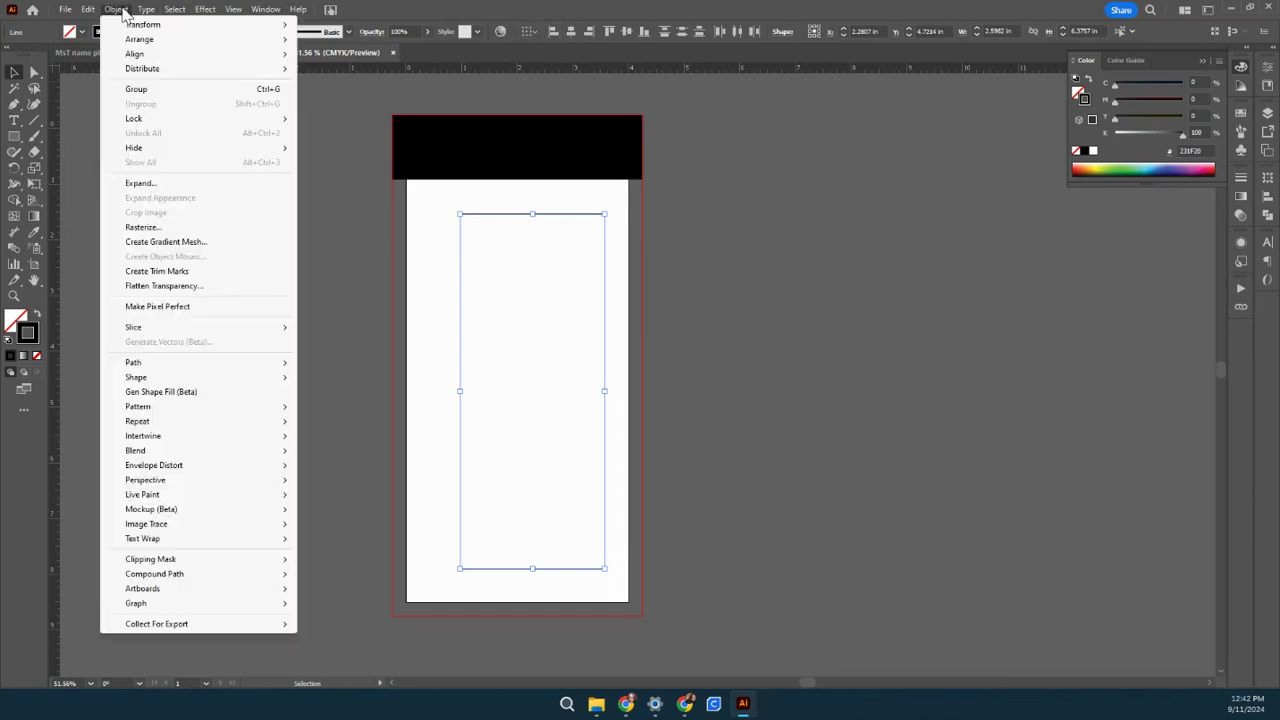
mouse_move(191, 451)
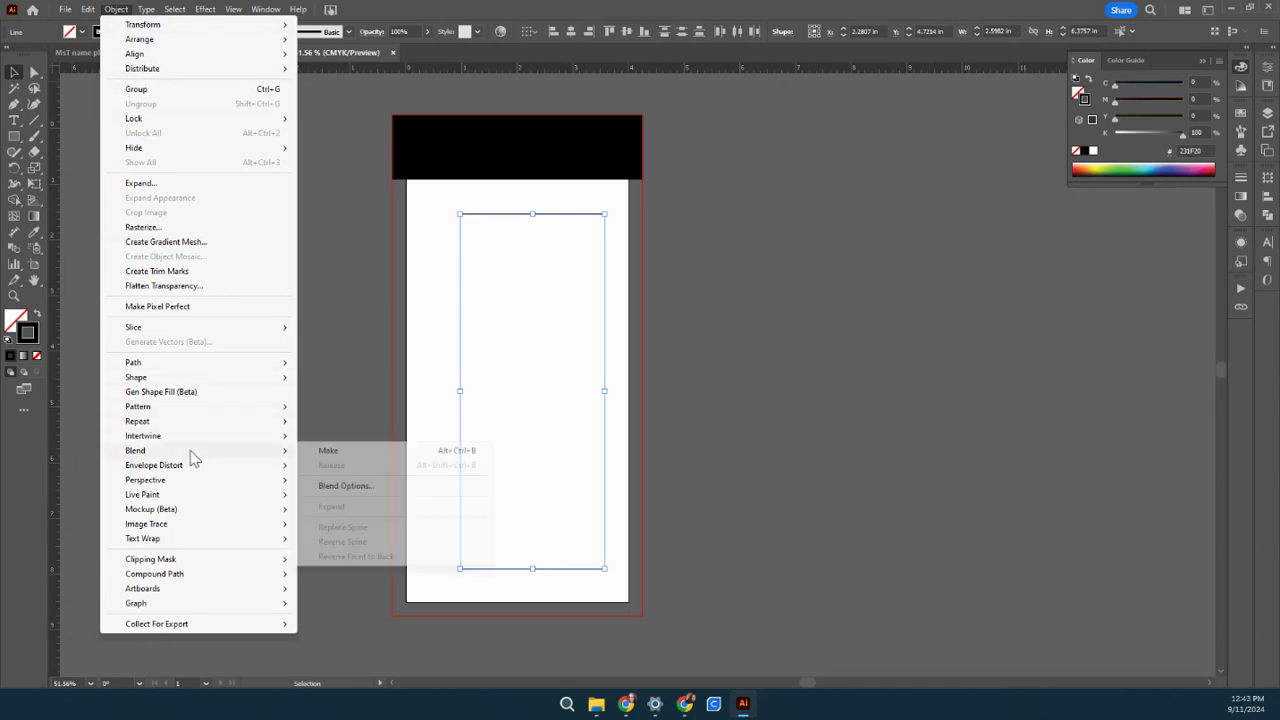
click(348, 488)
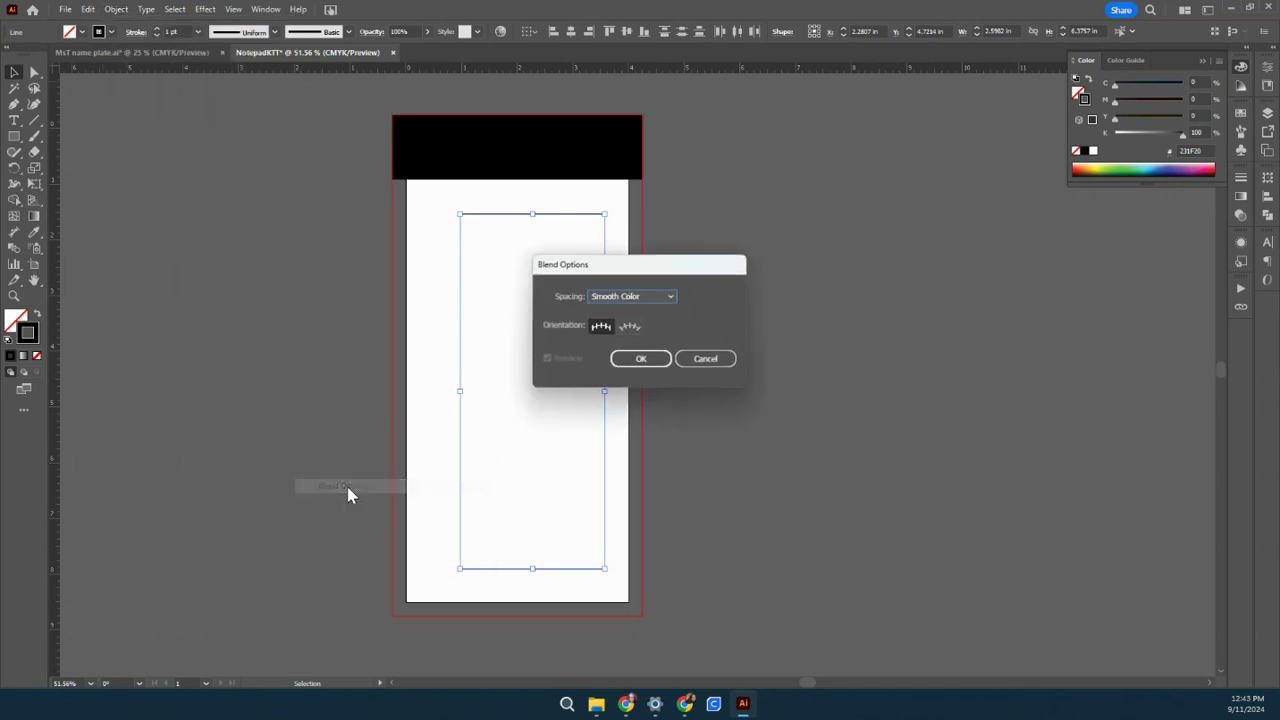
drag(627, 266, 770, 268)
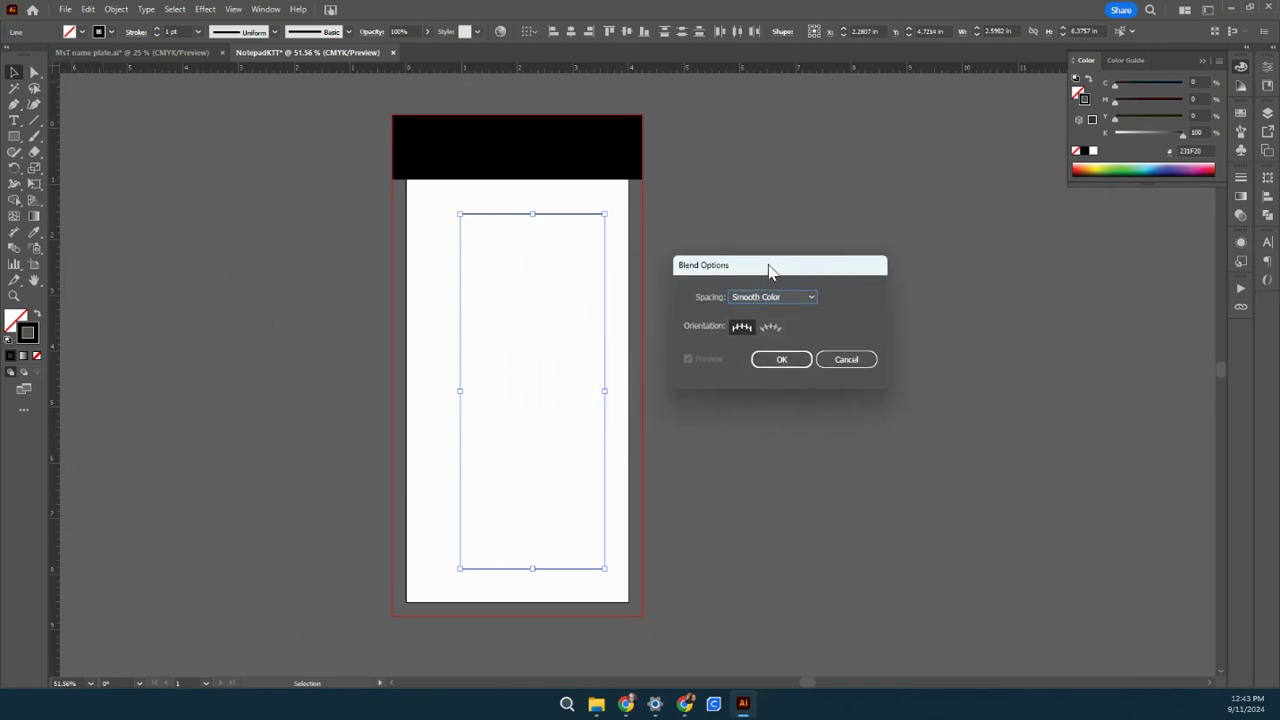
click(744, 301)
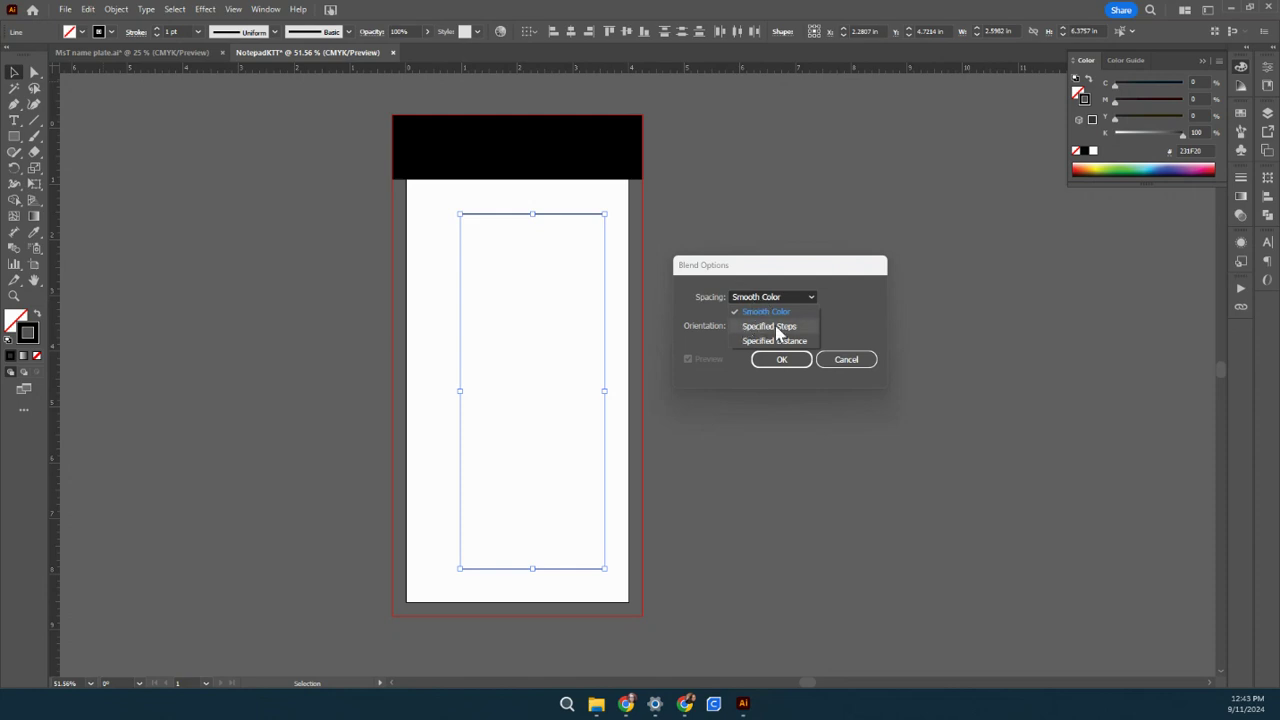
click(781, 326)
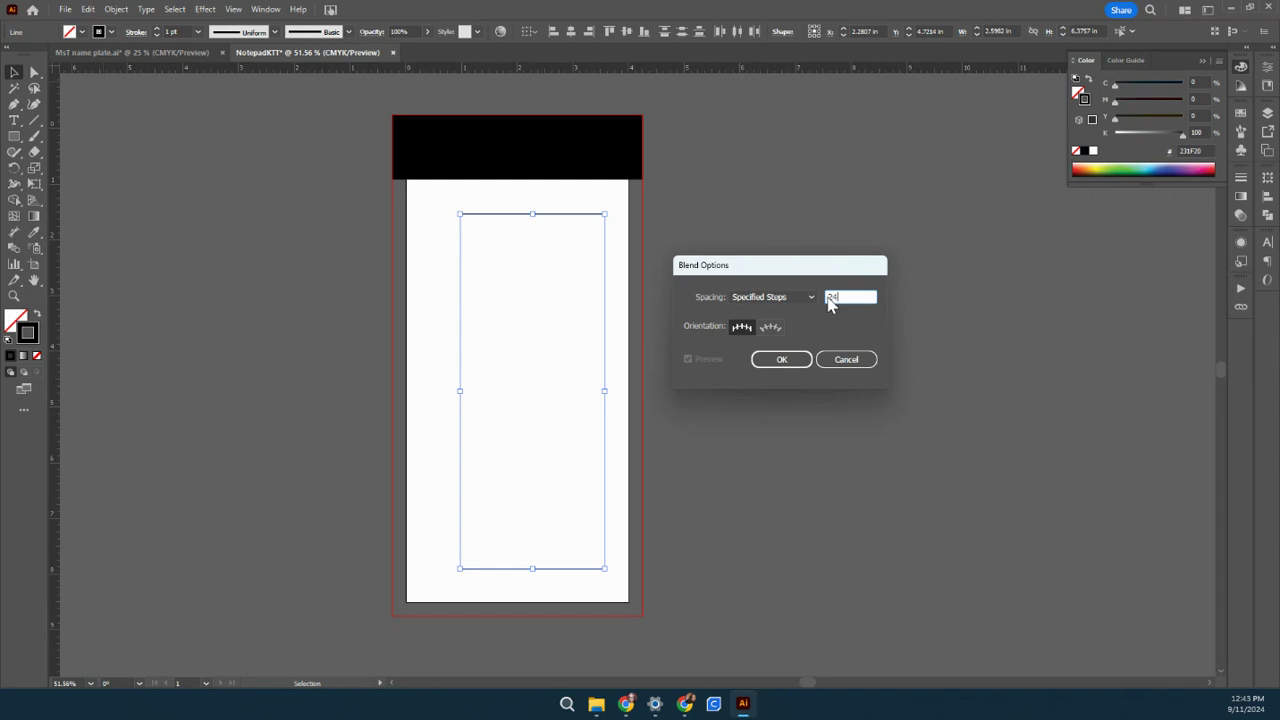
click(789, 360)
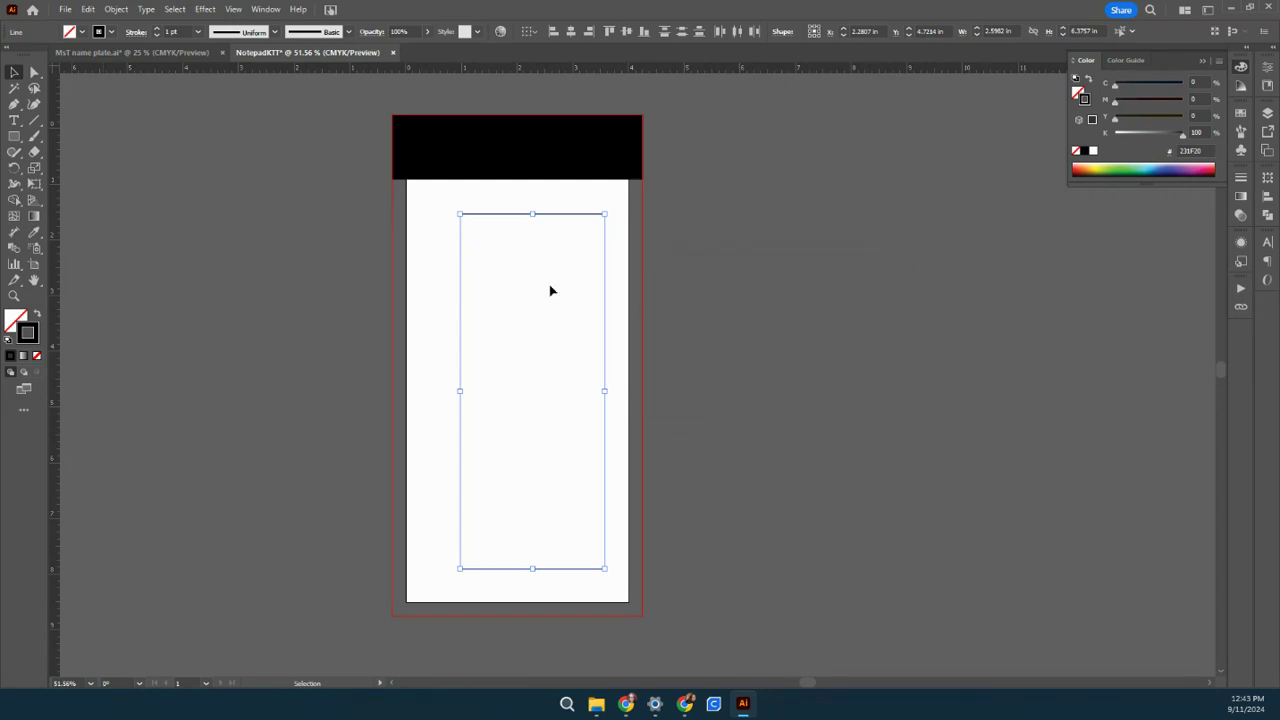
- Make a blend between the upper and lower lines to fill the page with writing lines
click(125, 13)
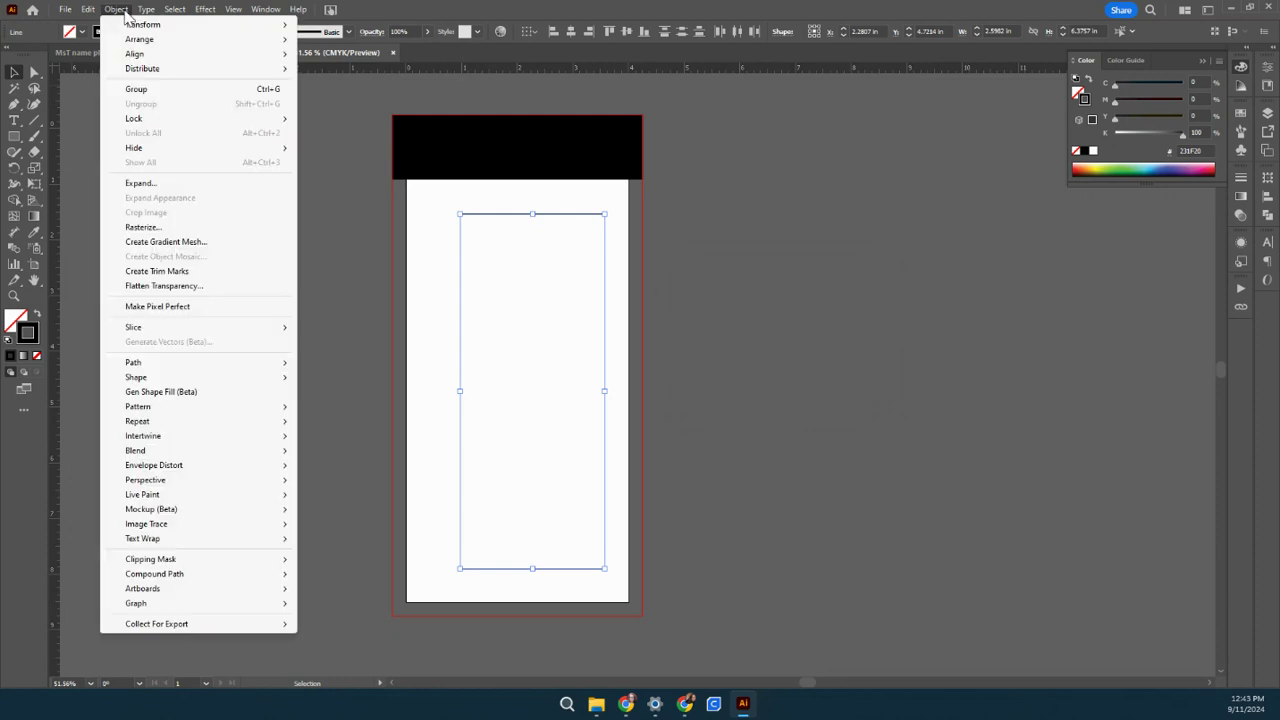
mouse_move(165, 383)
mouse_move(200, 450)
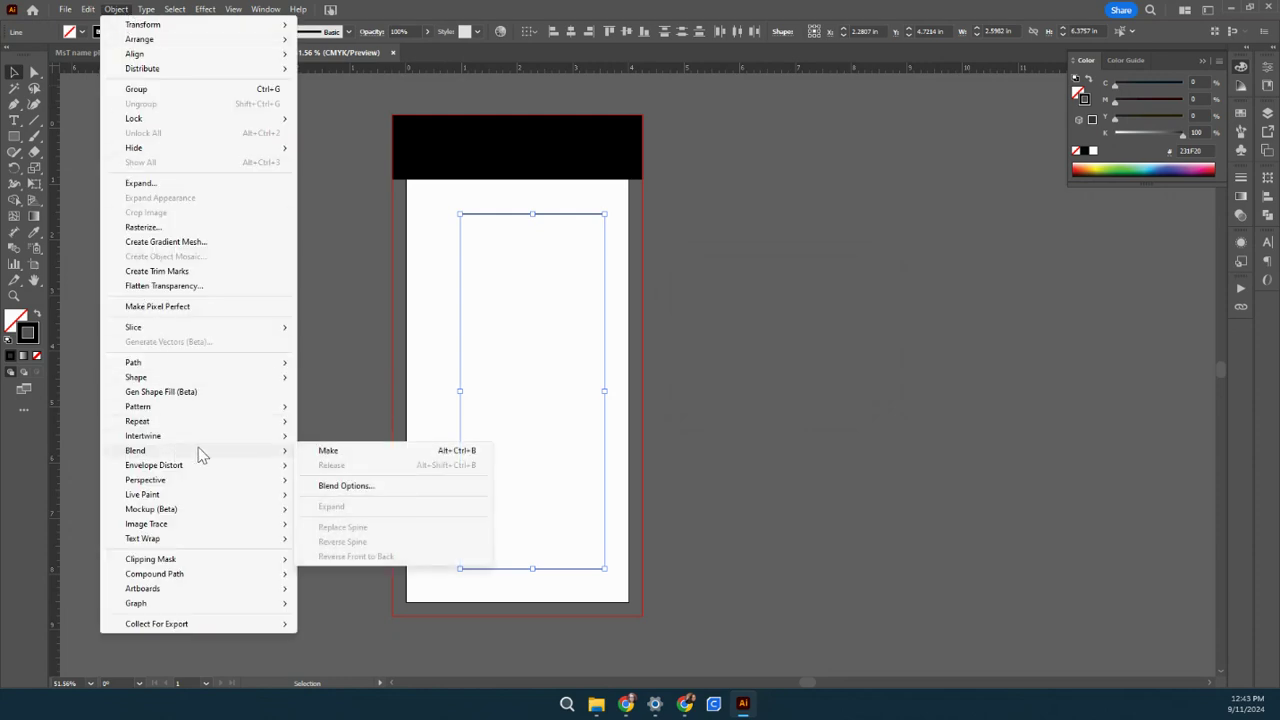
click(362, 455)
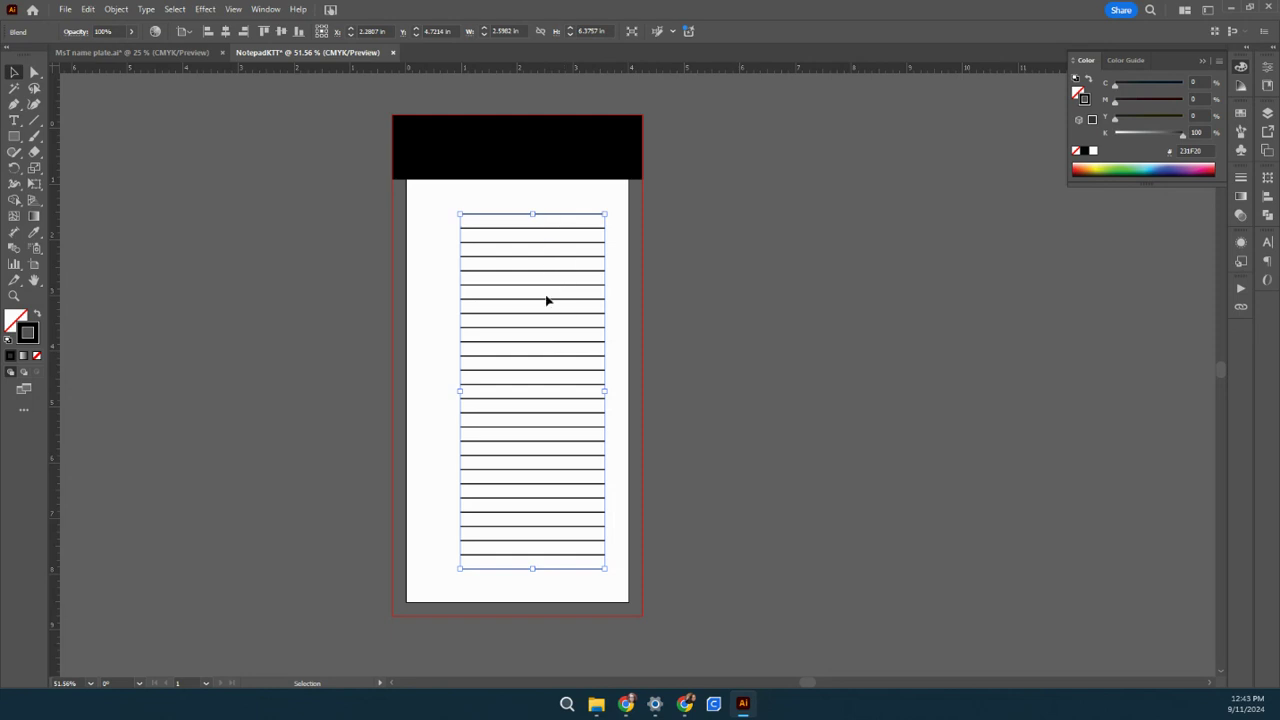
click(800, 488)
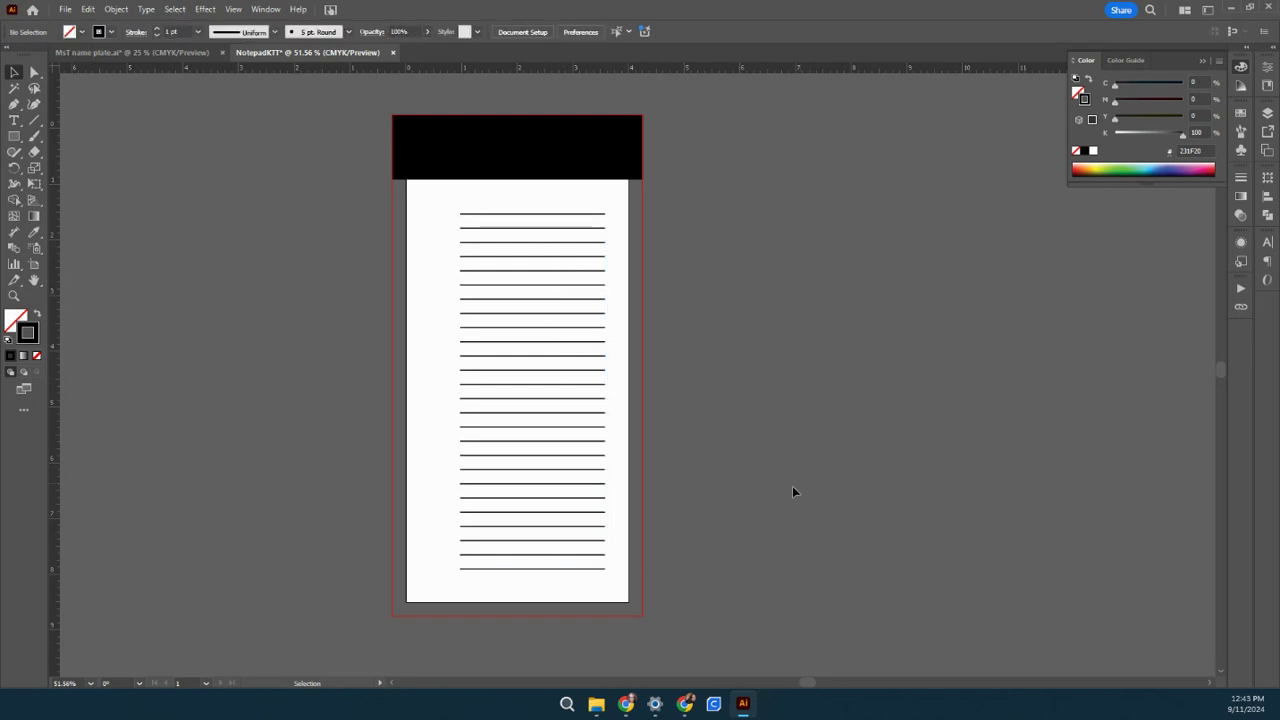
- Examine the spacing of the blended writing lines at 100% zoom and across the whole page
click(493, 574)
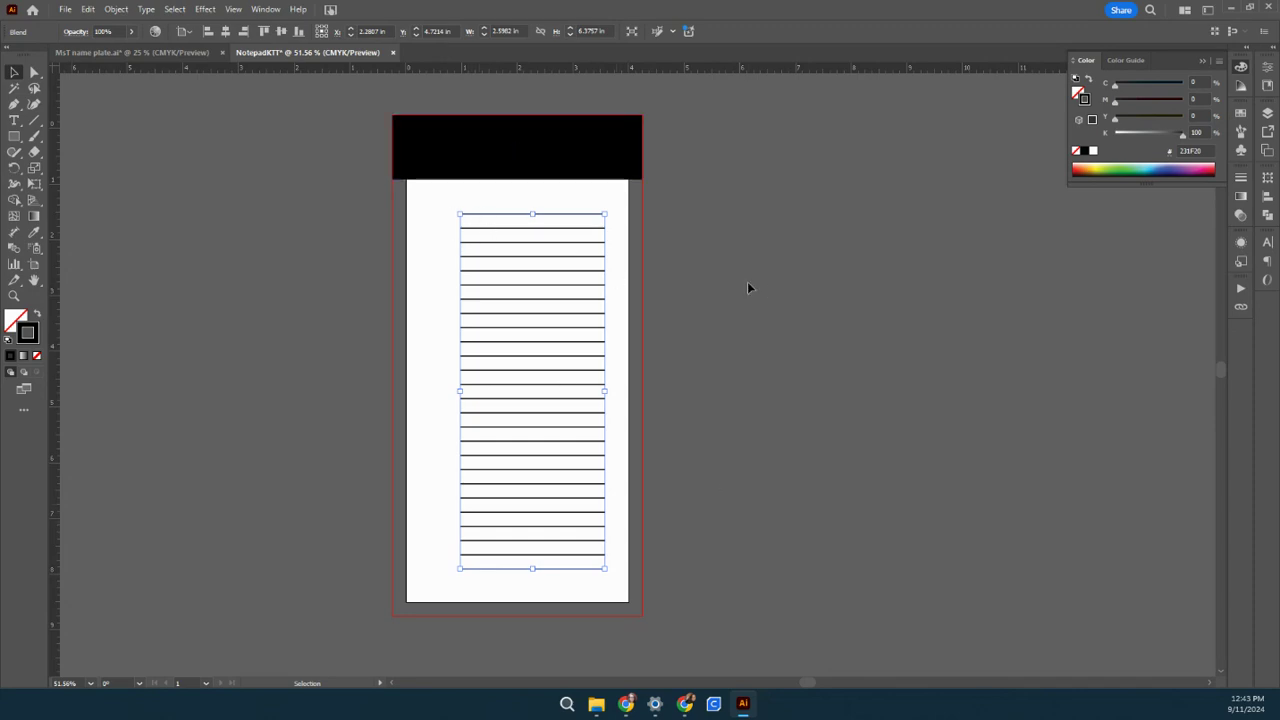
click(89, 684)
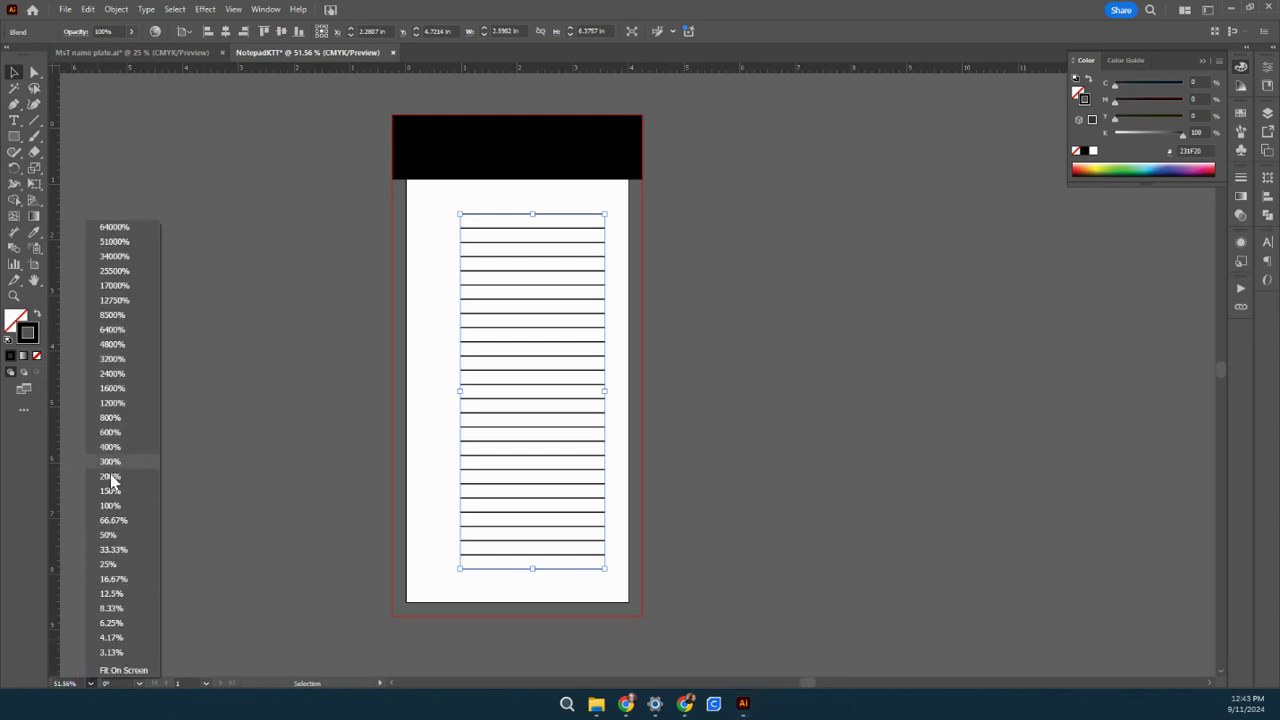
click(125, 508)
click(1005, 485)
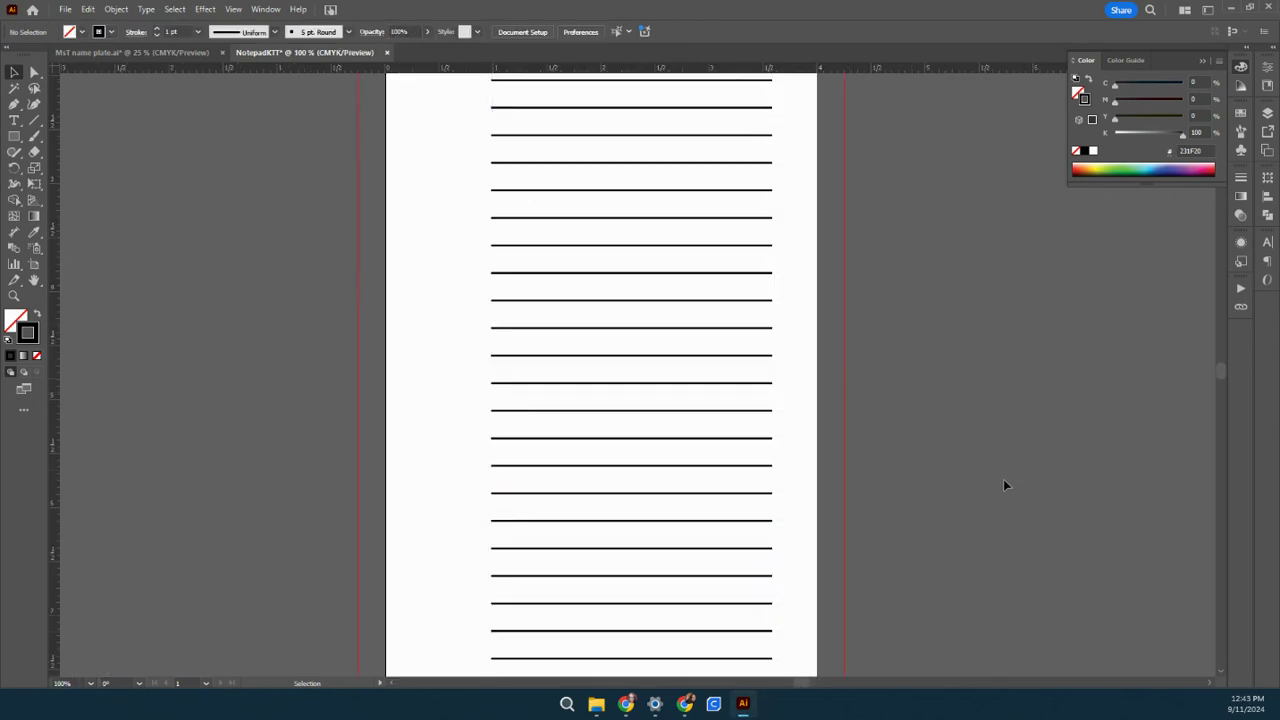
drag(847, 235, 866, 405)
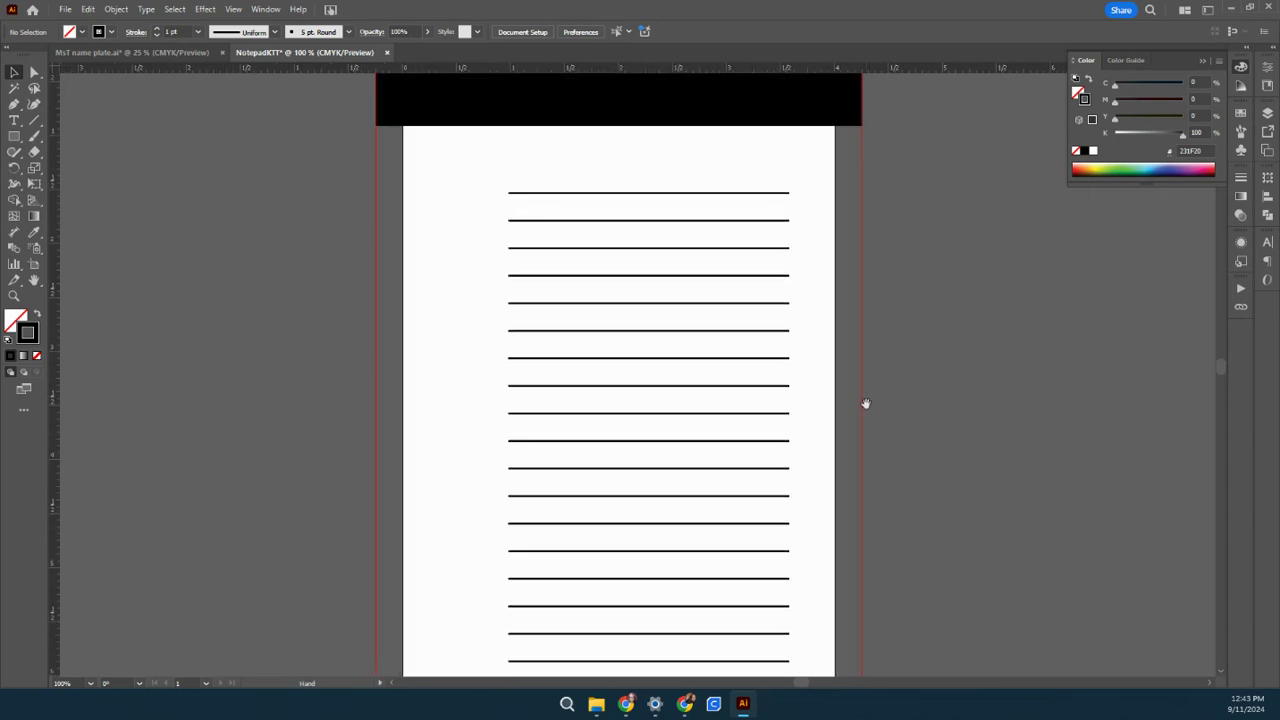
click(712, 337)
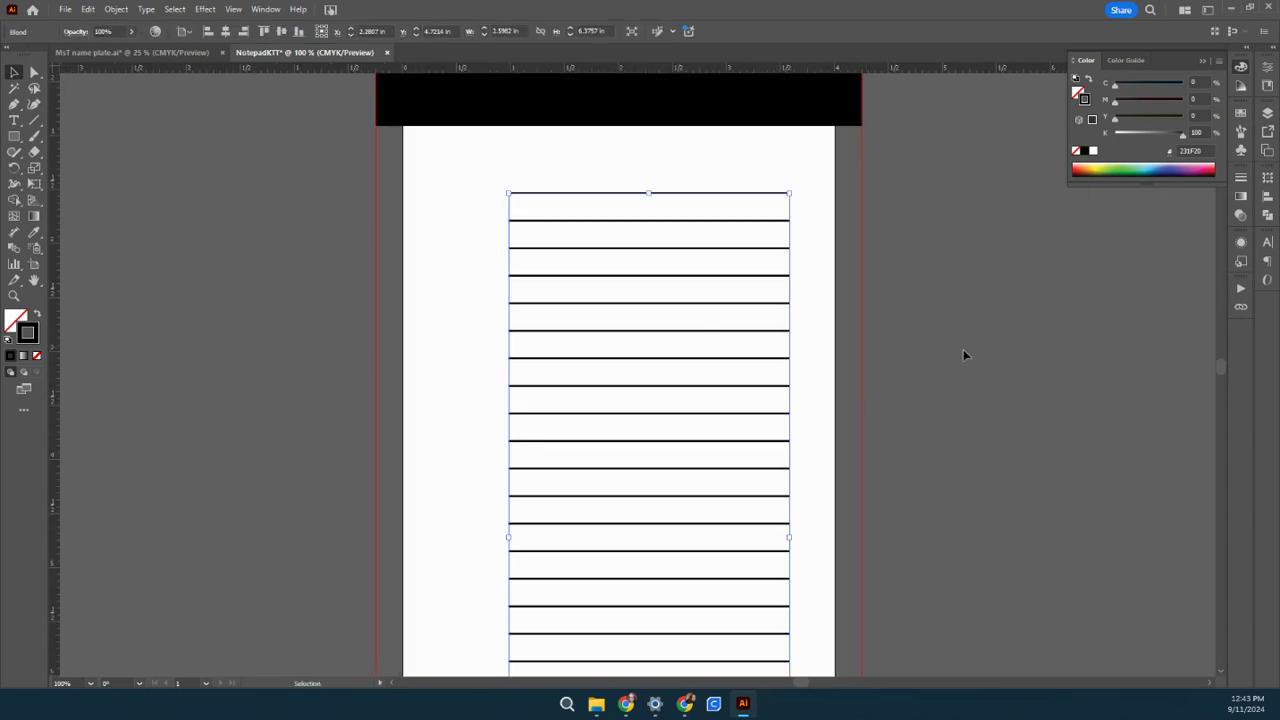
scroll(964, 355, down, 5)
scroll(964, 356, up, 2)
key(ctrl+minus)
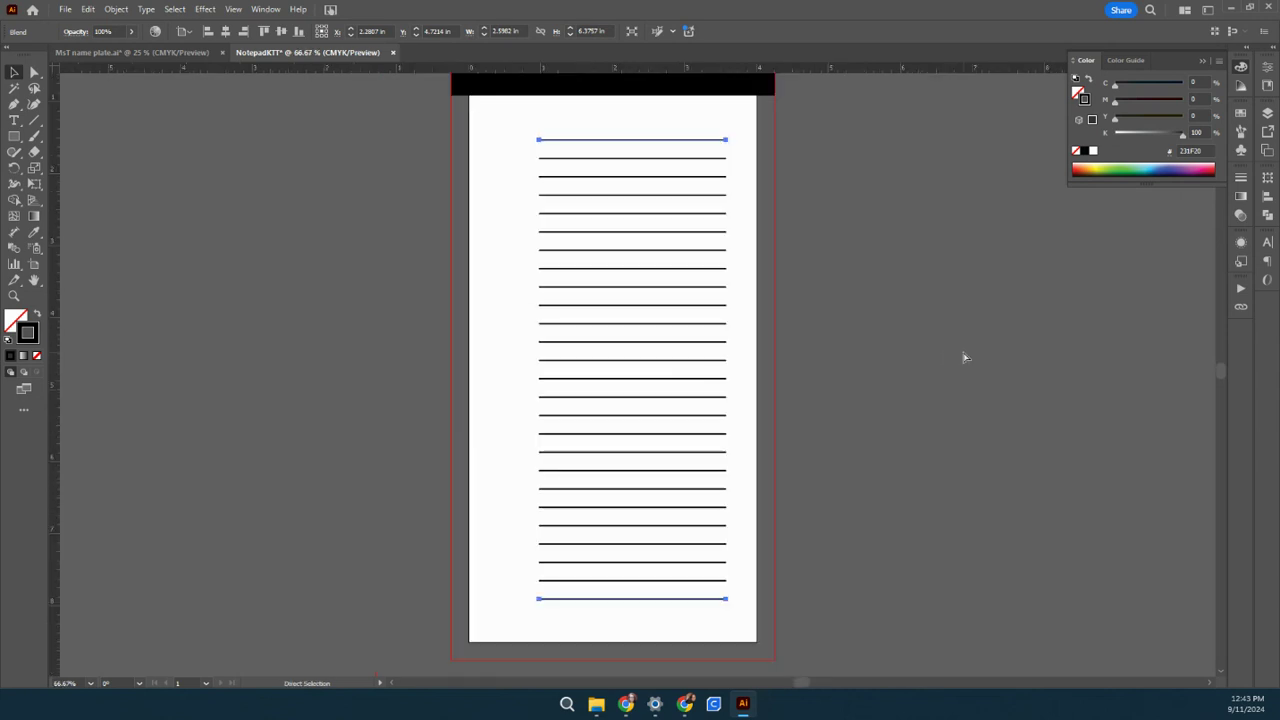
key(ctrl+minus)
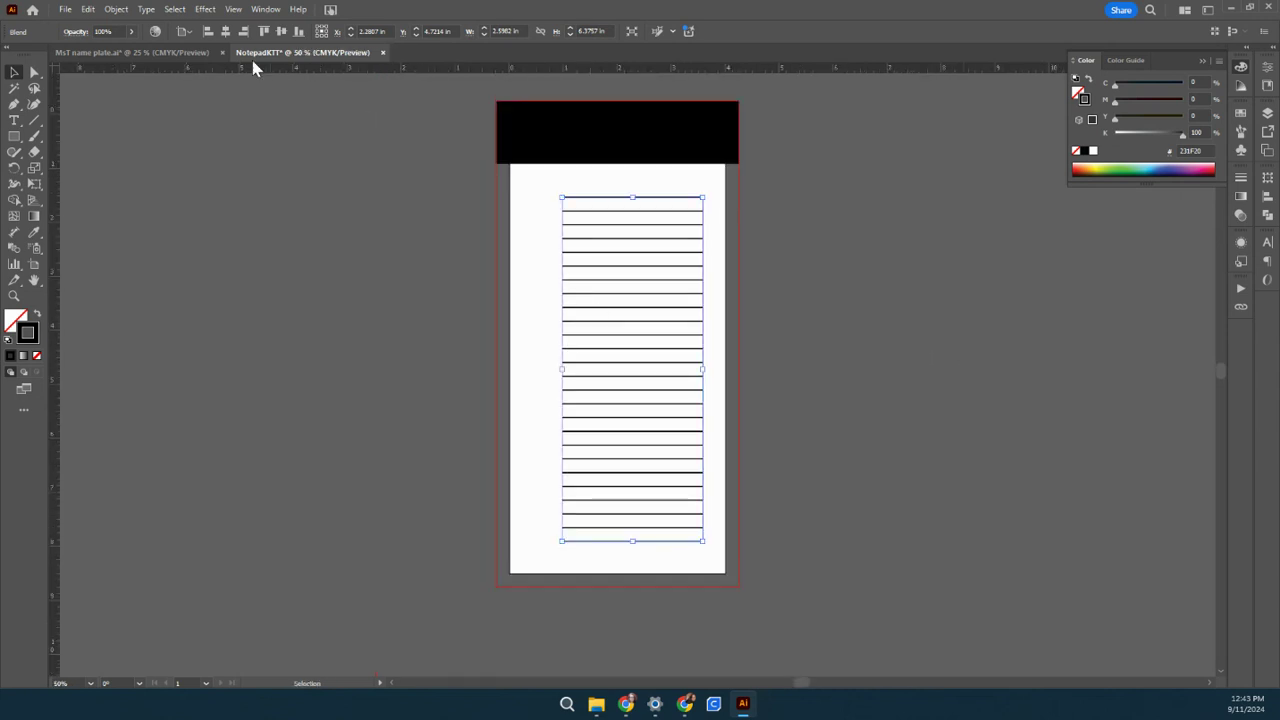
- Change the writing-line blend to 16 specified steps for wider line spacing
click(117, 10)
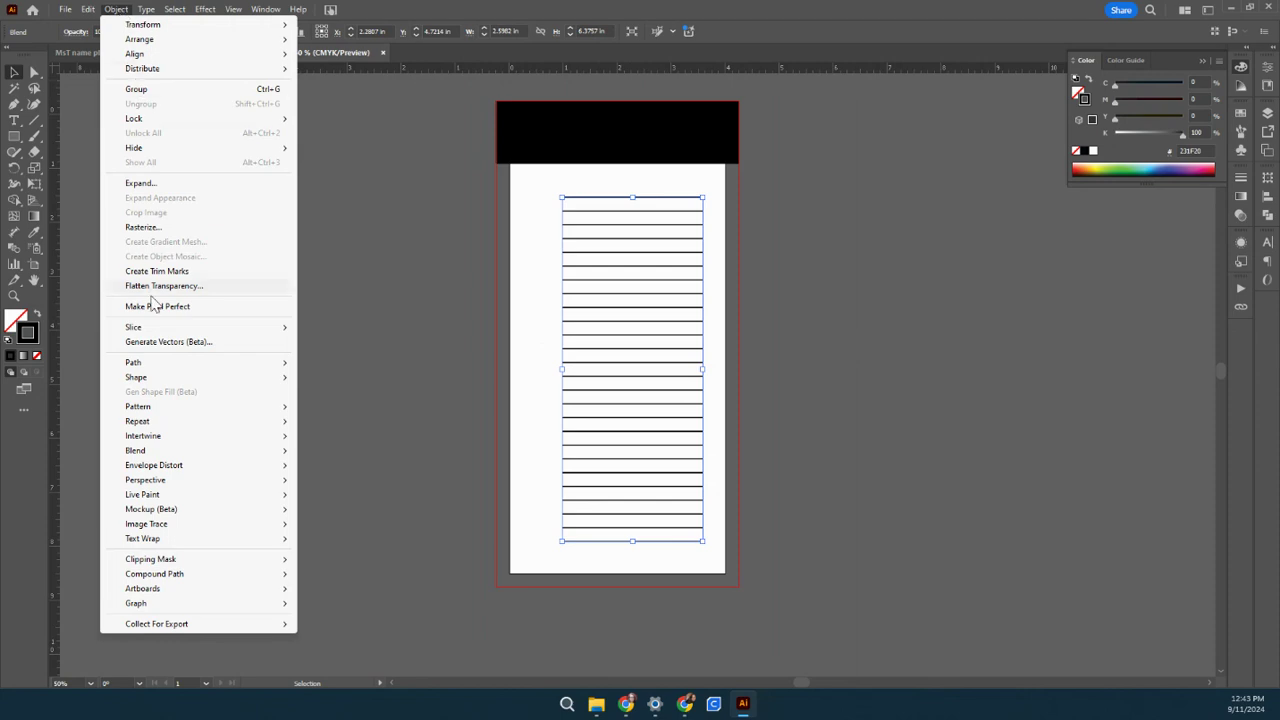
mouse_move(166, 450)
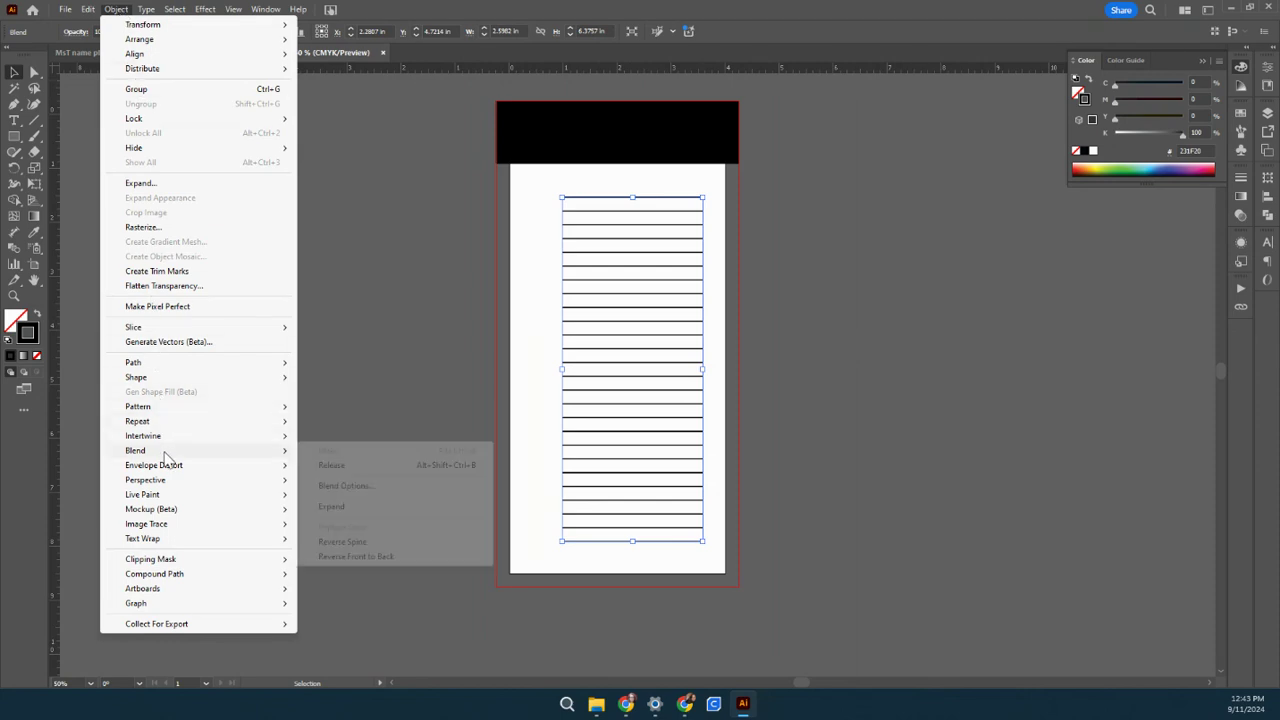
click(348, 486)
drag(768, 270, 856, 264)
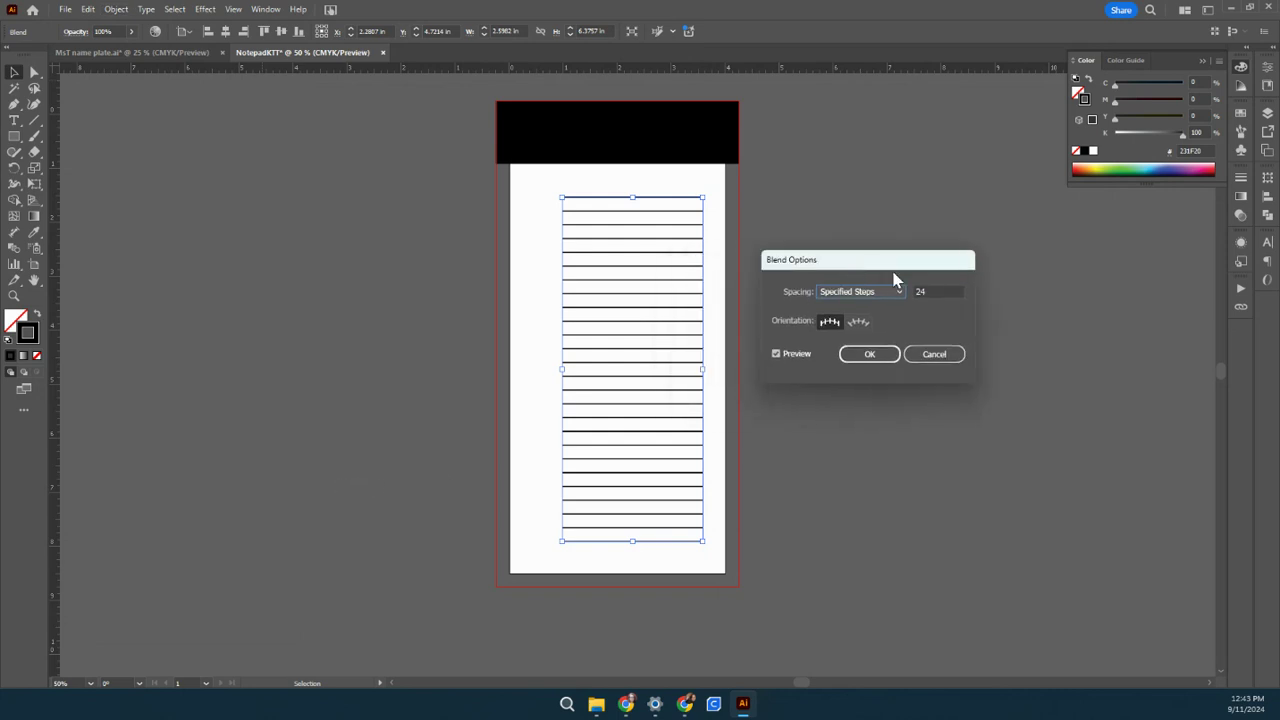
double_click(920, 291)
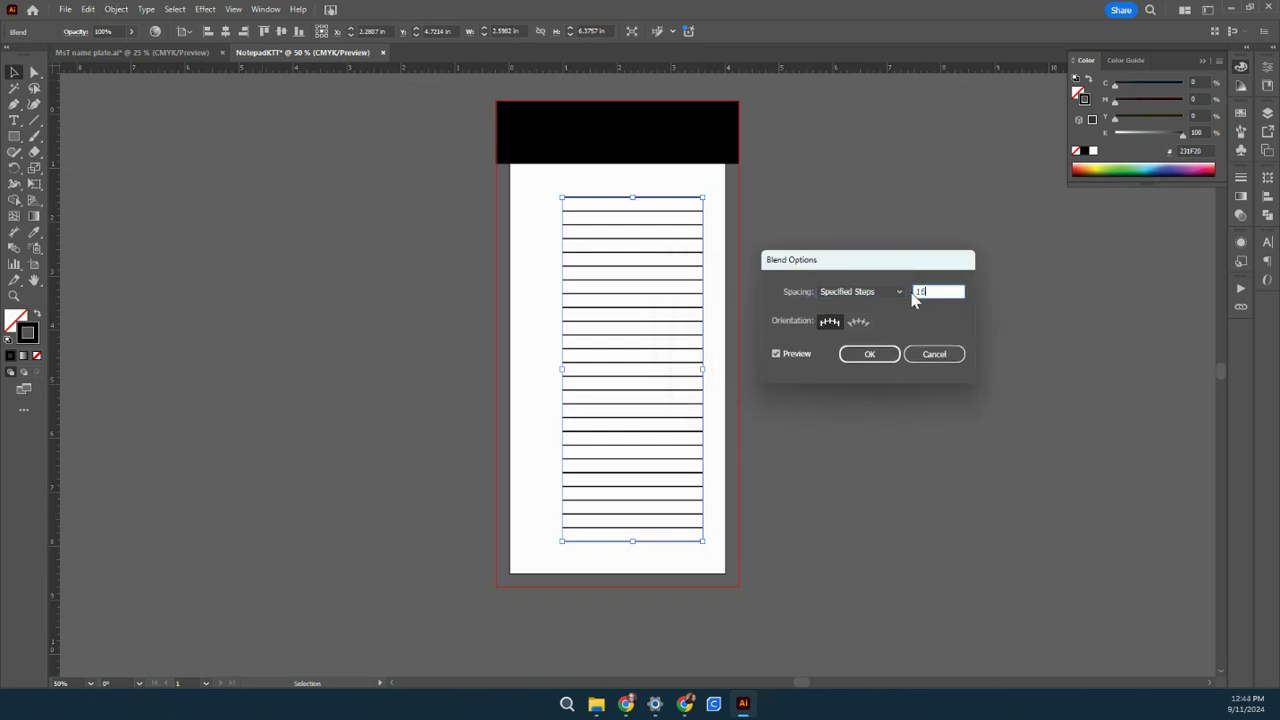
text(16)
click(869, 354)
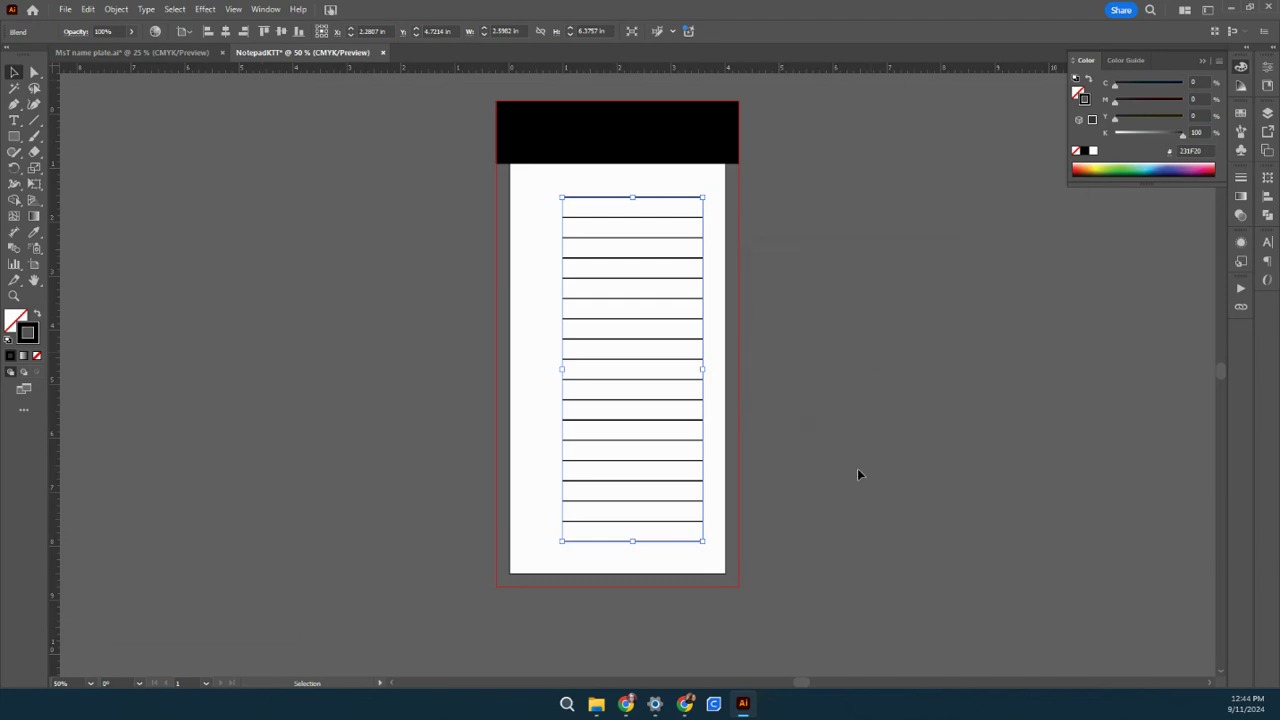
click(826, 292)
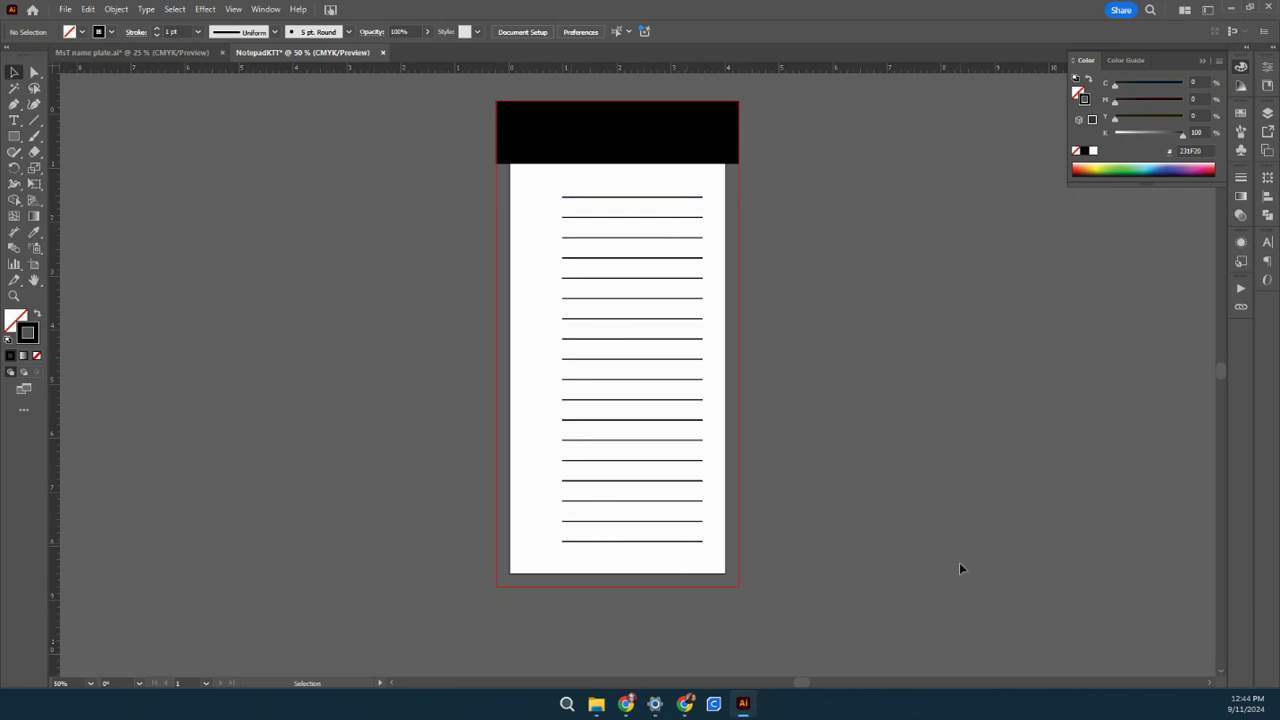
- Draw a checkbox square about 0.23 in wide in the left margin just below the black header
click(14, 136)
mouse_move(521, 183)
mouse_down()
mouse_move(545, 200)
mouse_move(533, 196)
mouse_up()
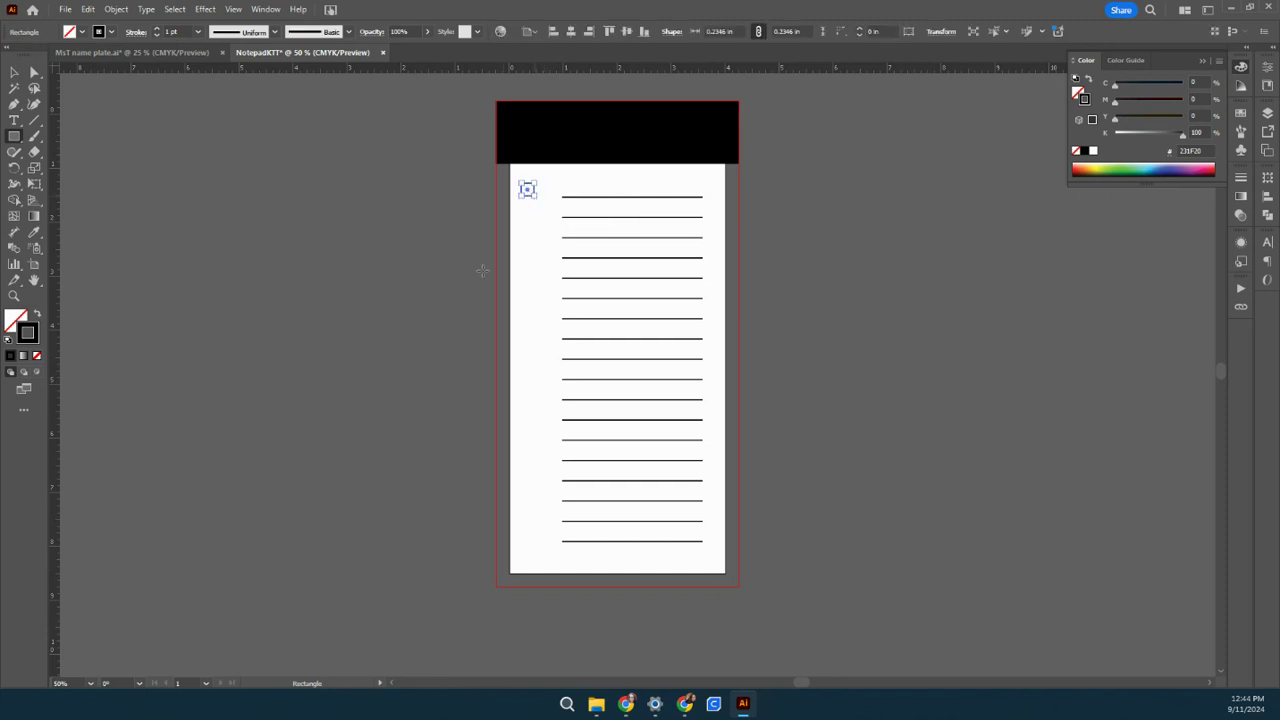
key(ctrl+equal)
key(ctrl+equal)
key(ctrl+equal)
key(ctrl+equal)
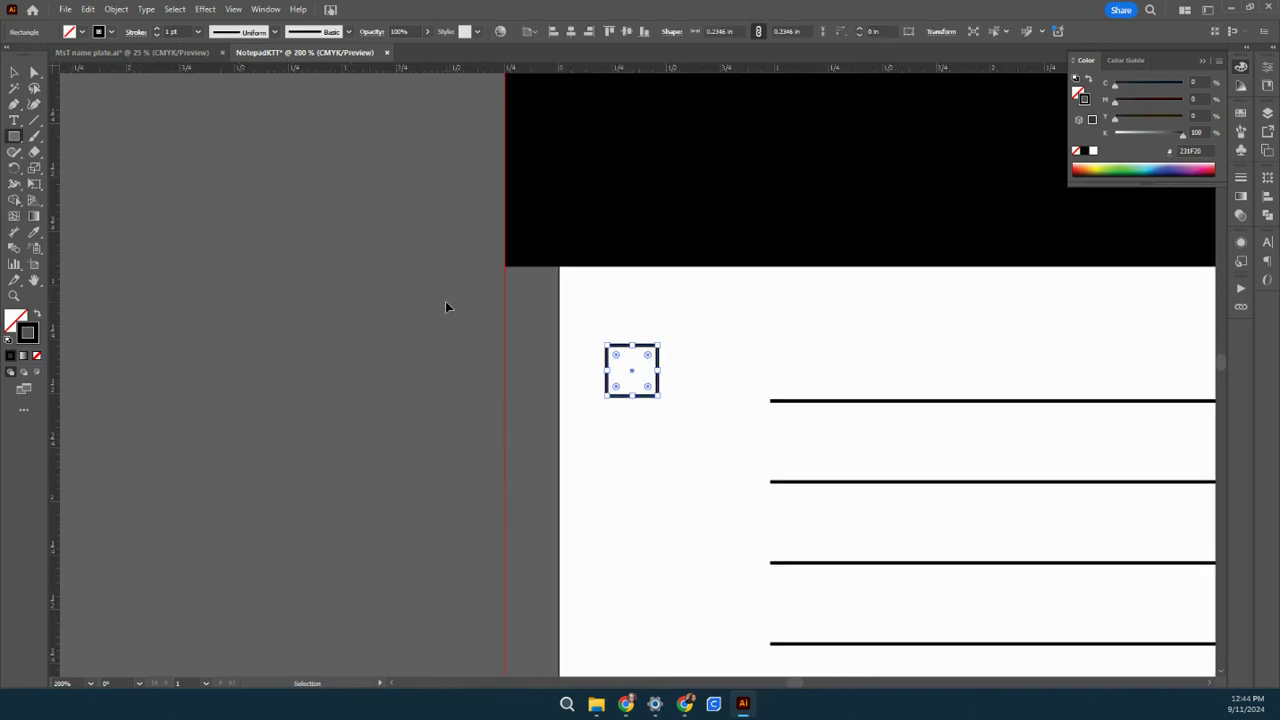
- Move the checkbox square closer to the start of the first writing line, slightly above it
key(v)
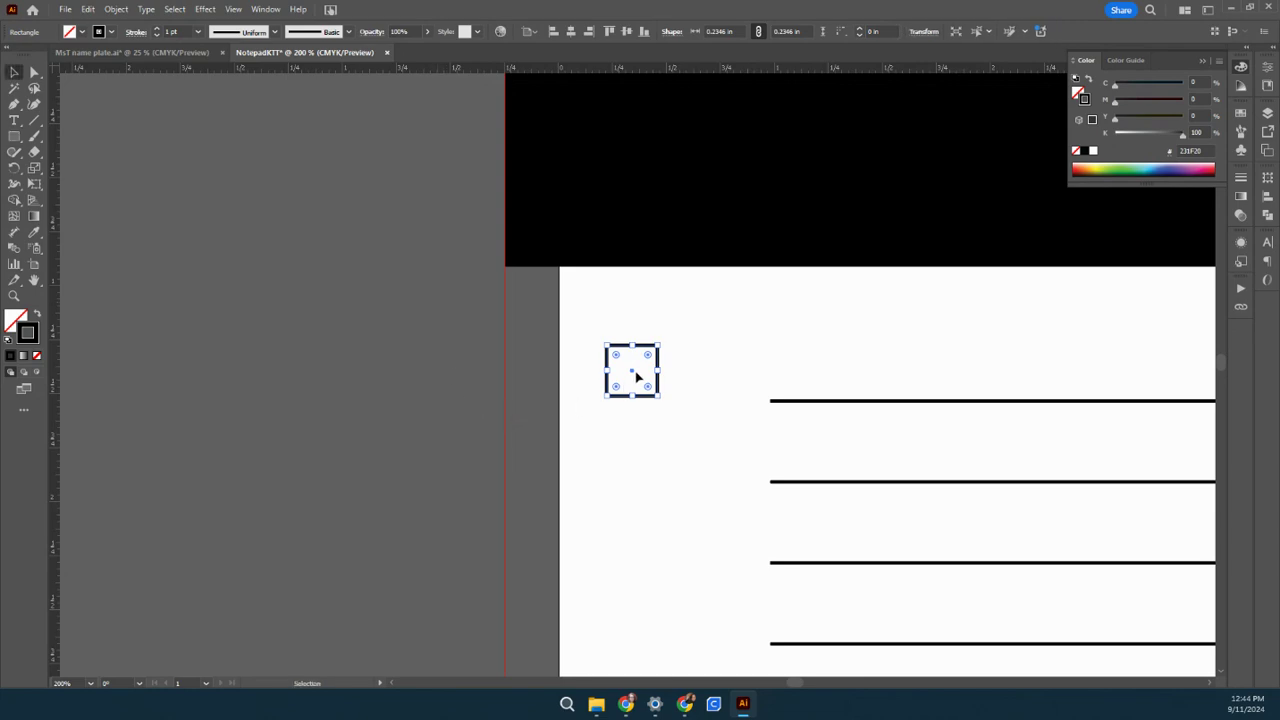
drag(636, 375, 703, 360)
click(652, 436)
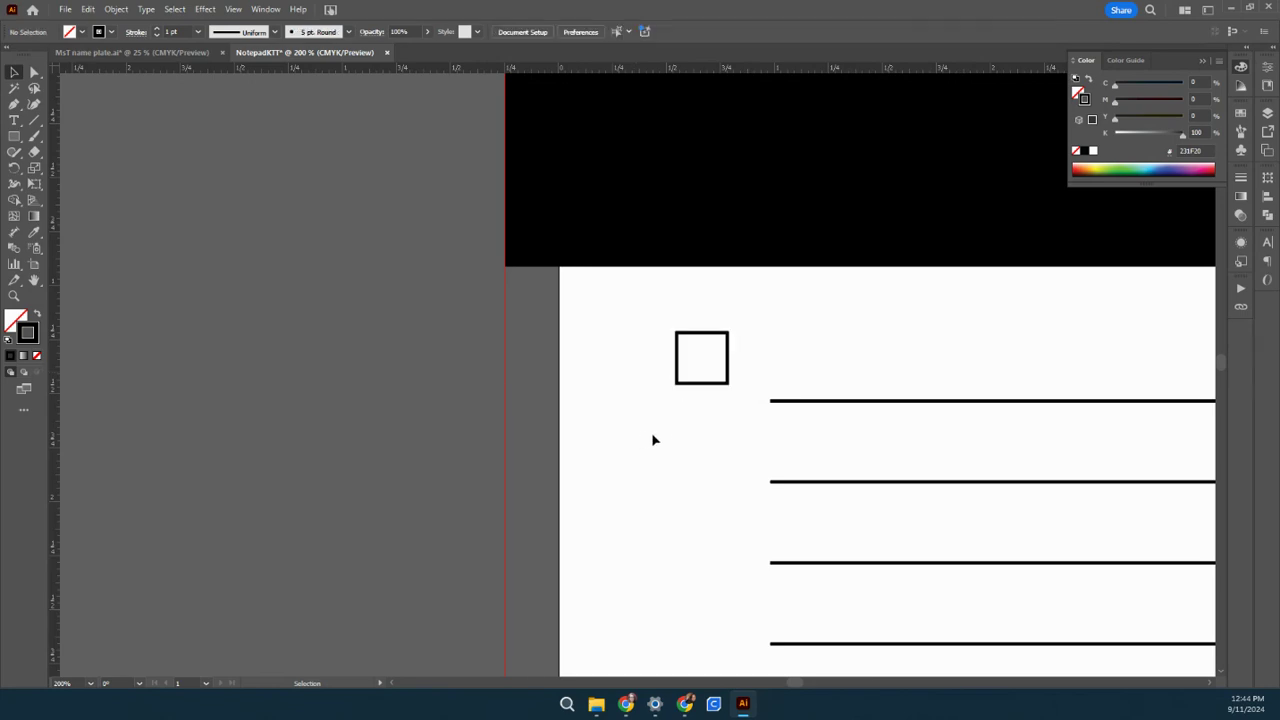
- Duplicate the checkbox square and place the copy beside the last writing line, directly below the original
drag(654, 440, 417, 407)
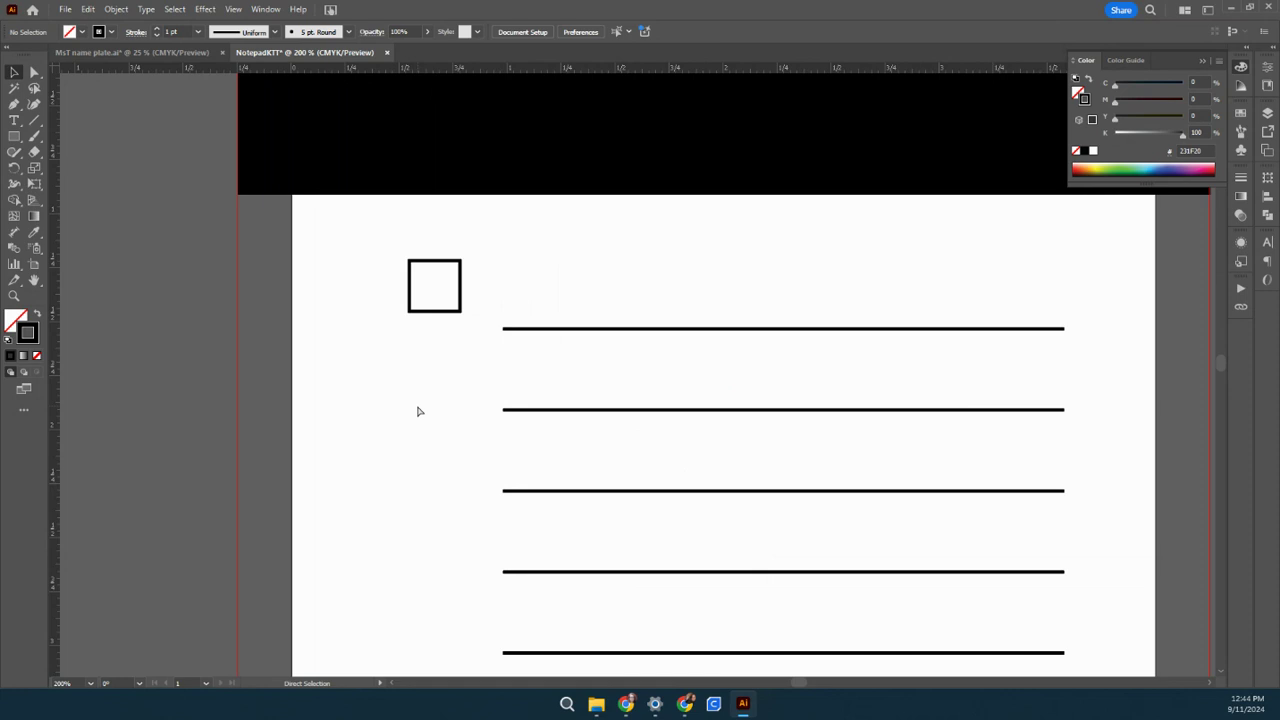
key(ctrl+minus)
key(ctrl+minus)
key(ctrl+minus)
drag(523, 463, 420, 288)
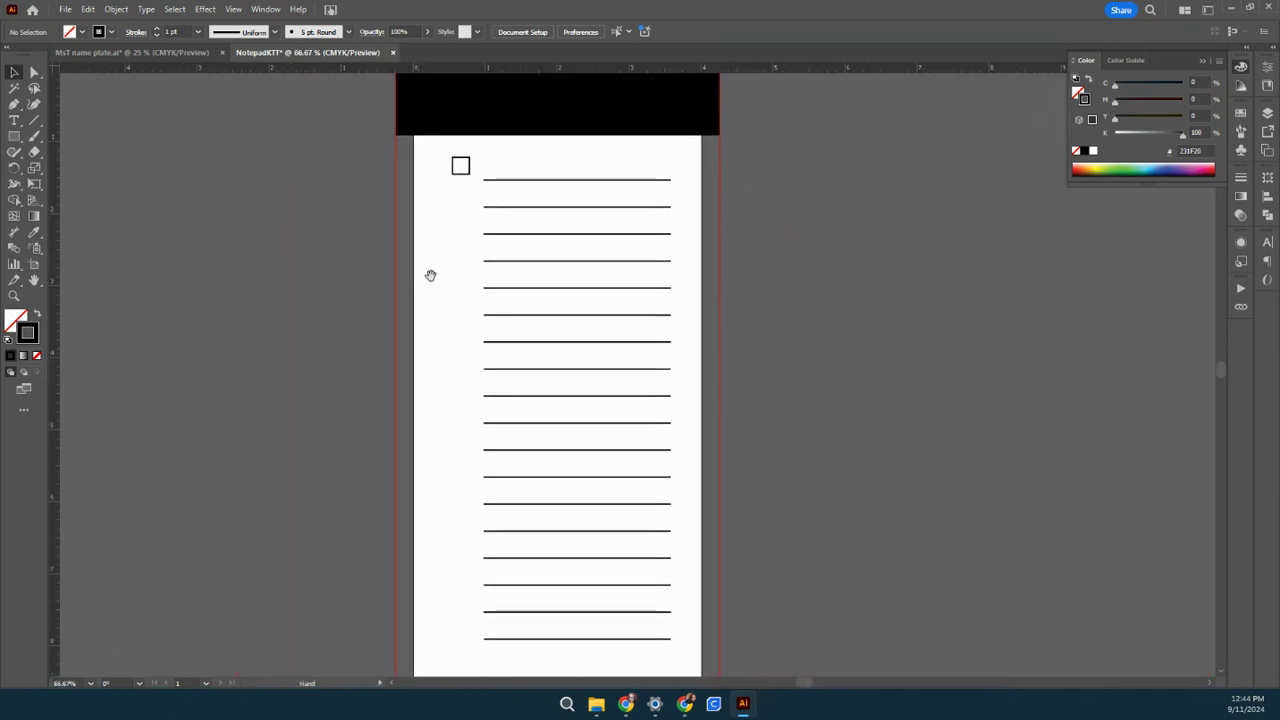
click(462, 172)
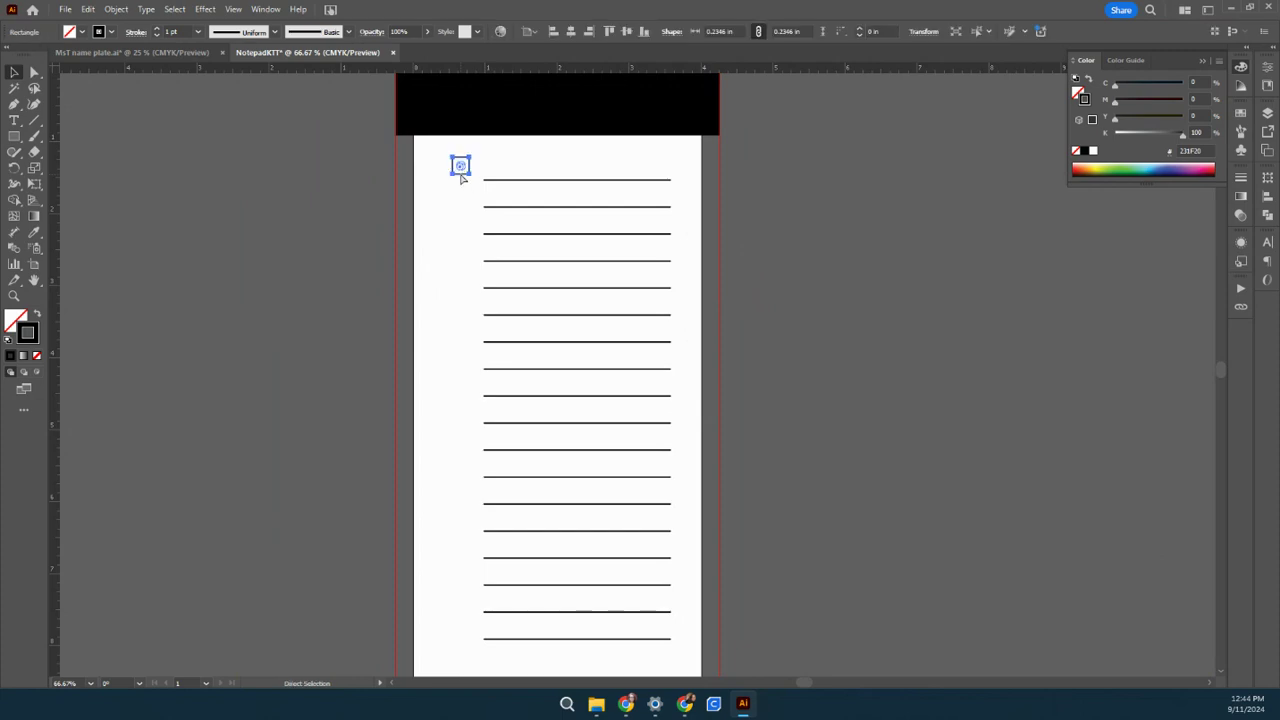
key(ctrl+c)
key(ctrl+v)
drag(636, 377, 461, 630)
click(474, 662)
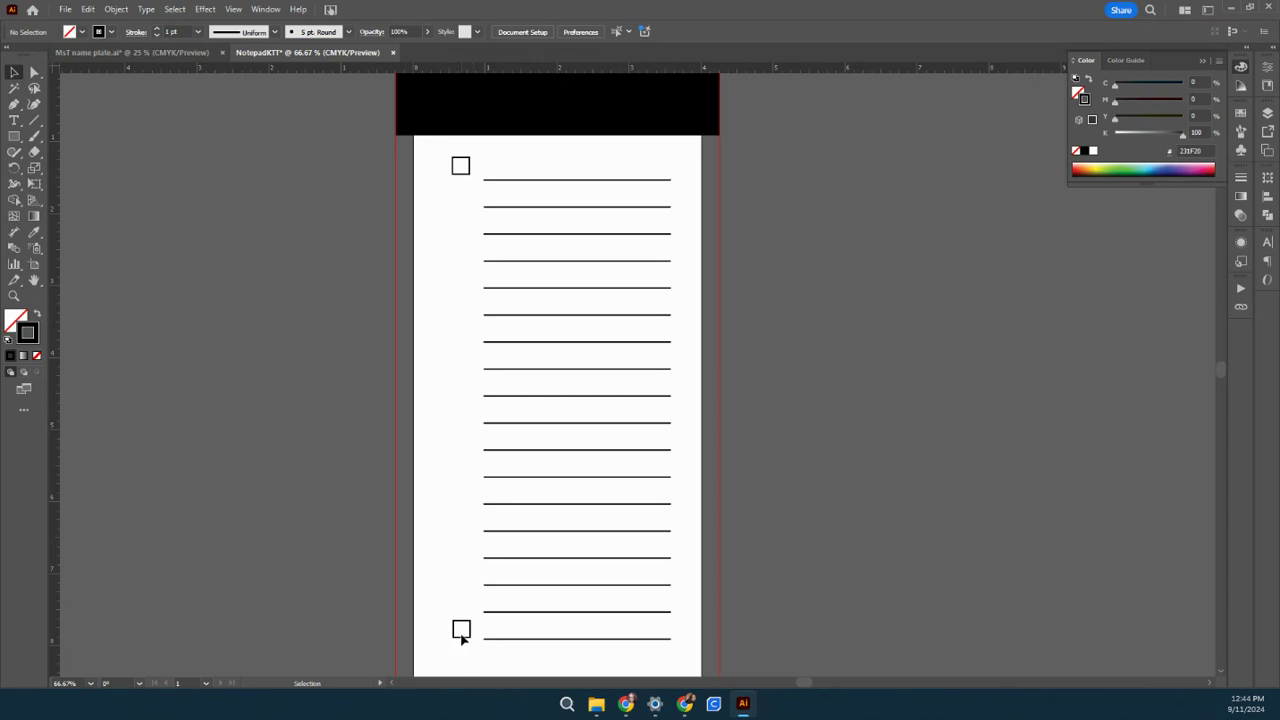
- Nudge the lower checkbox square up slightly, then select both squares and make a blend between them
drag(462, 638, 474, 131)
click(423, 657)
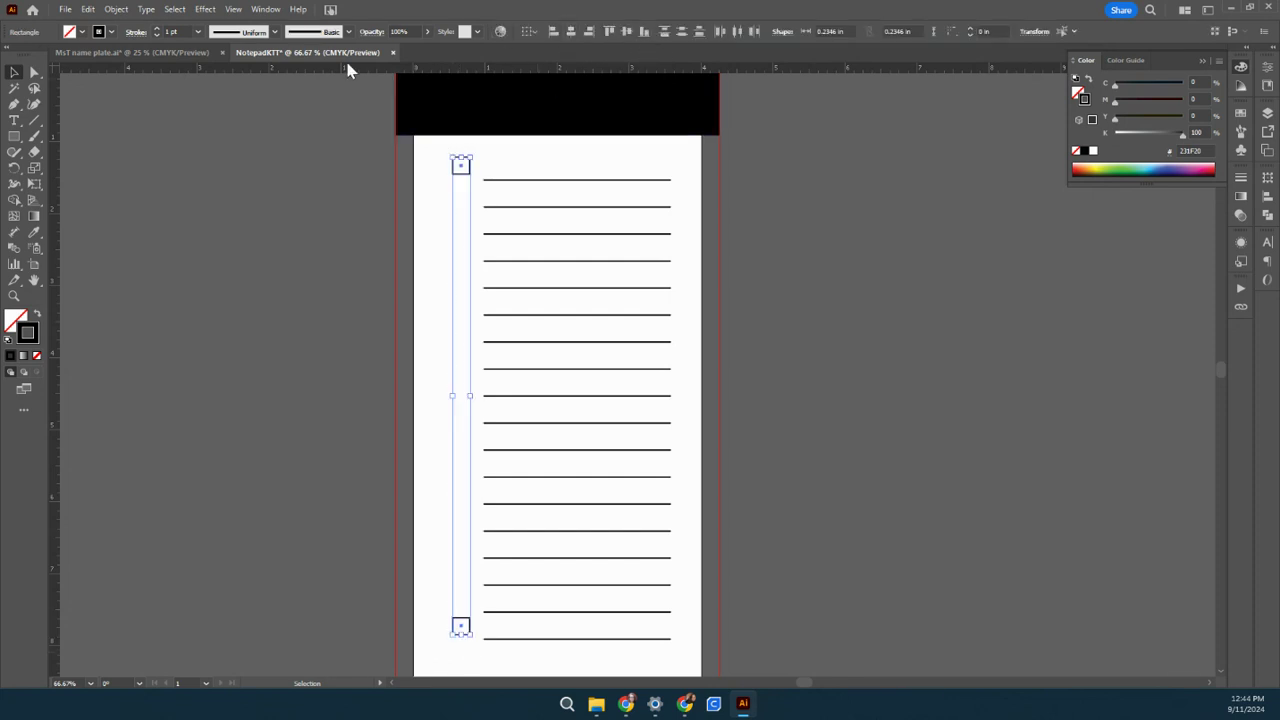
click(116, 9)
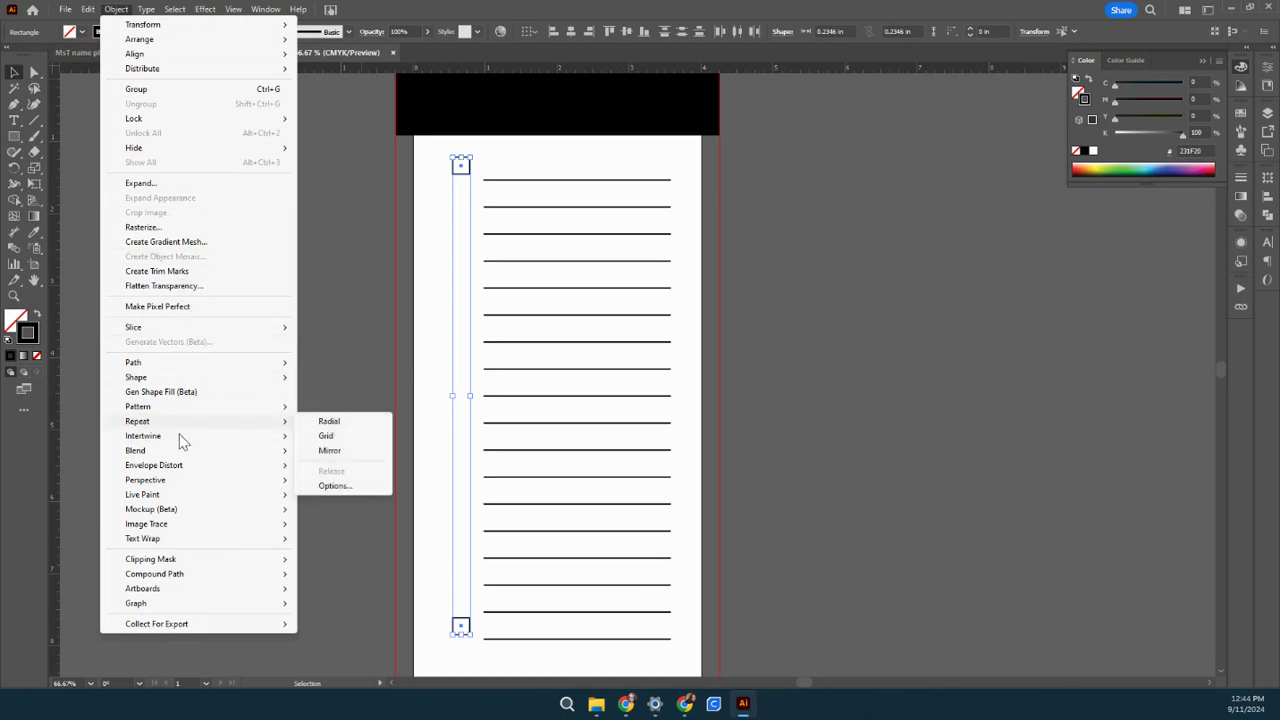
mouse_move(178, 452)
click(346, 453)
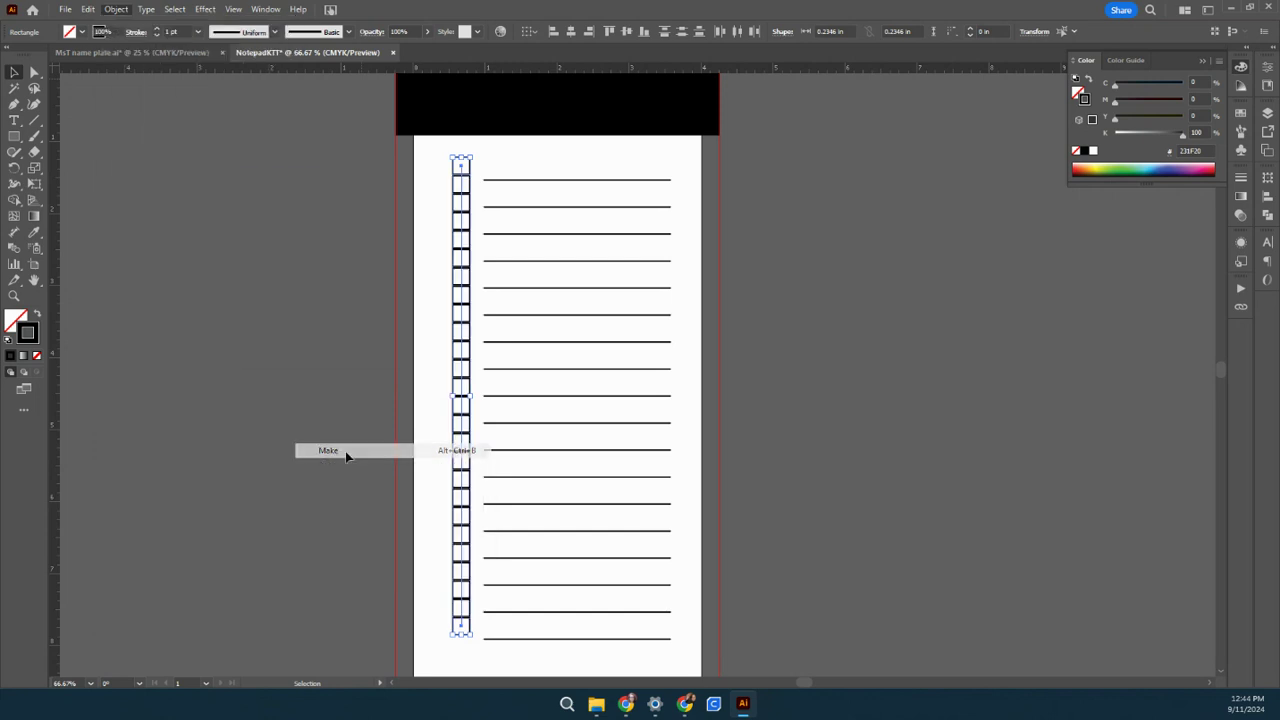
- Try respacing the checkbox blend with a specified distance of 0.15 in between the squares
click(818, 544)
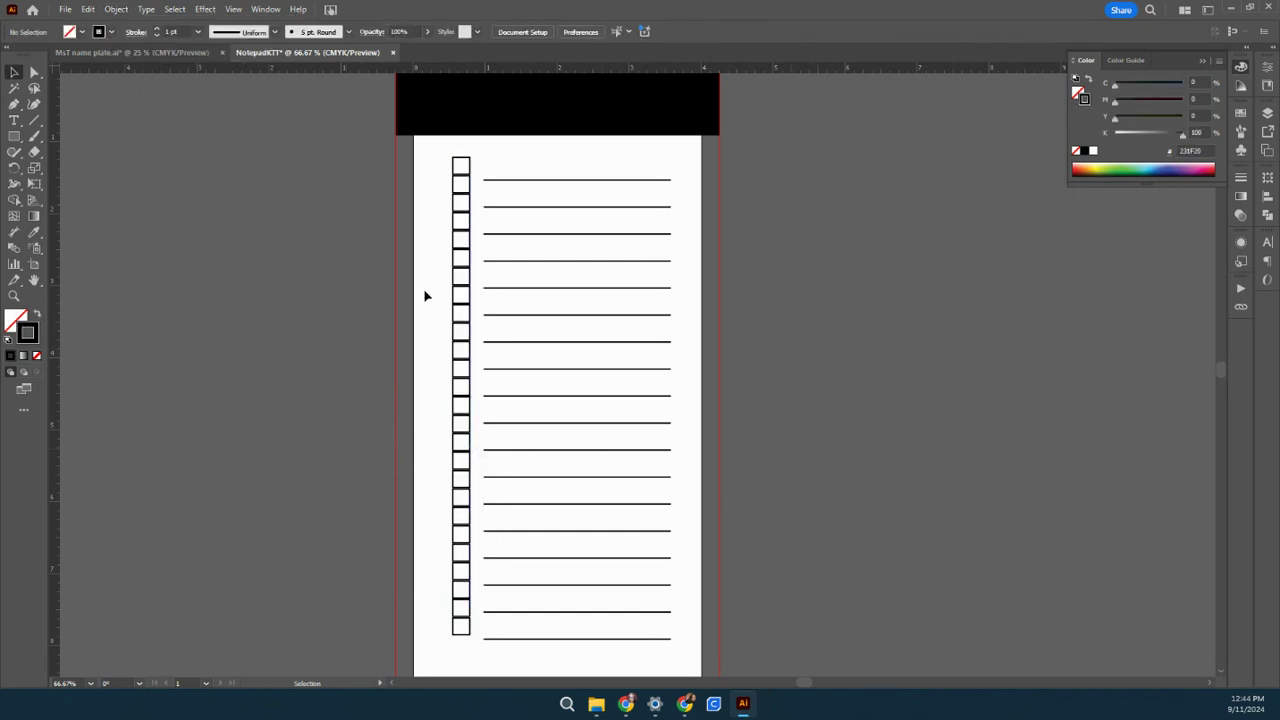
click(457, 240)
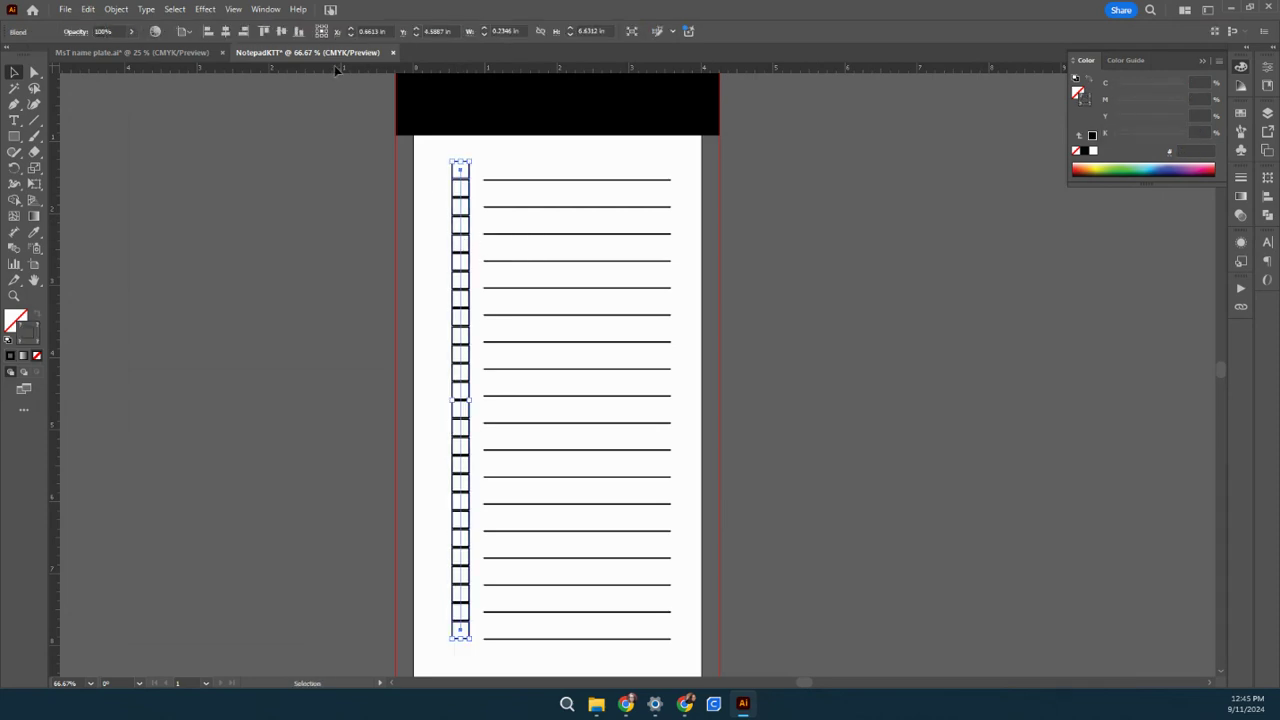
click(116, 9)
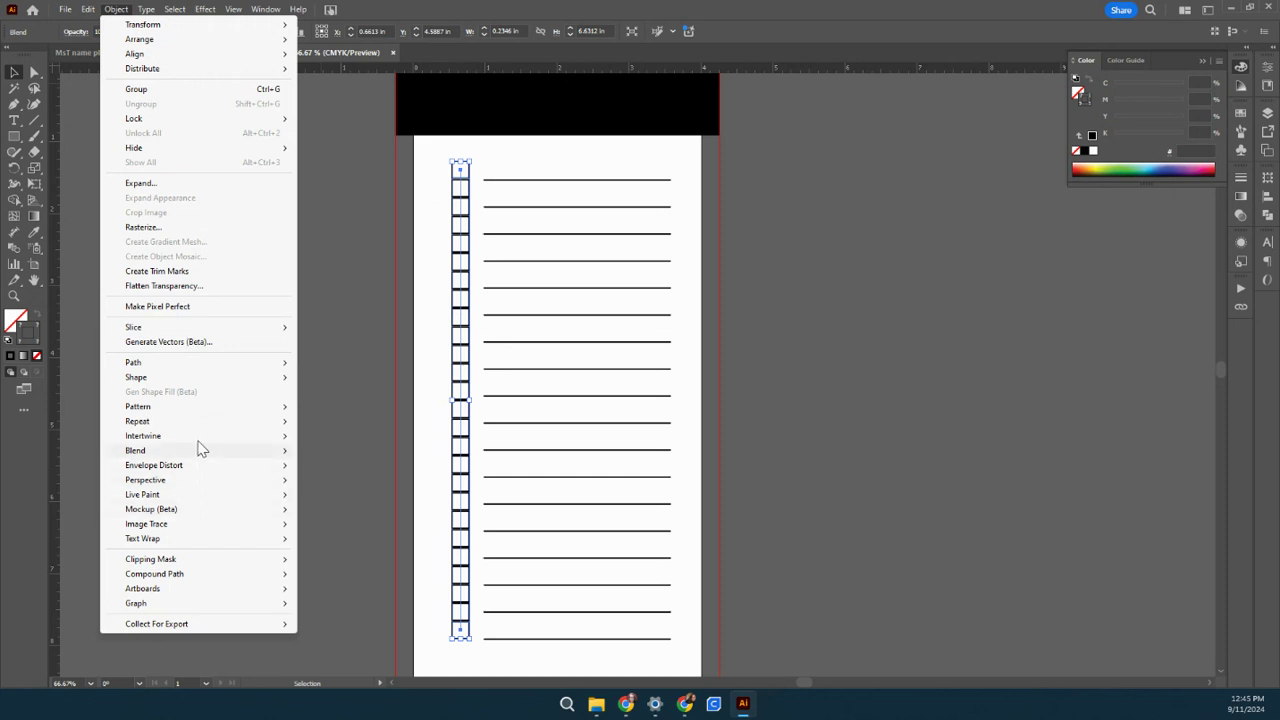
mouse_move(223, 455)
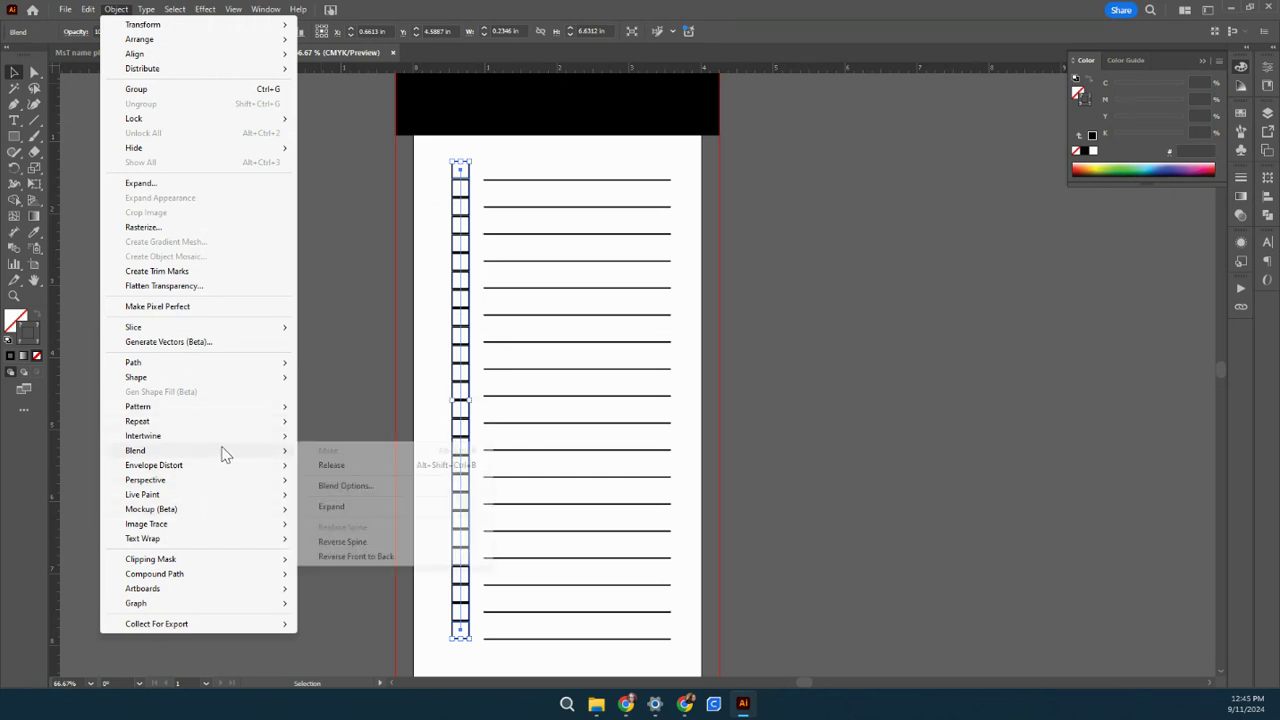
click(377, 489)
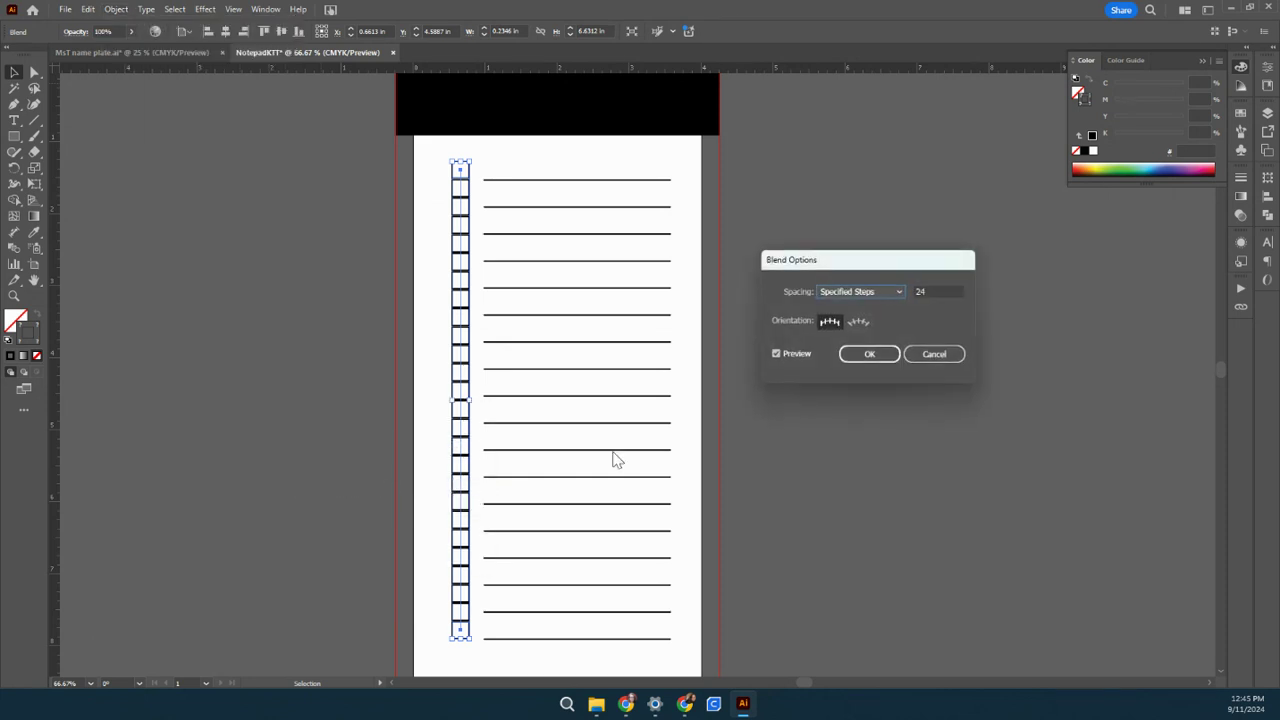
click(875, 292)
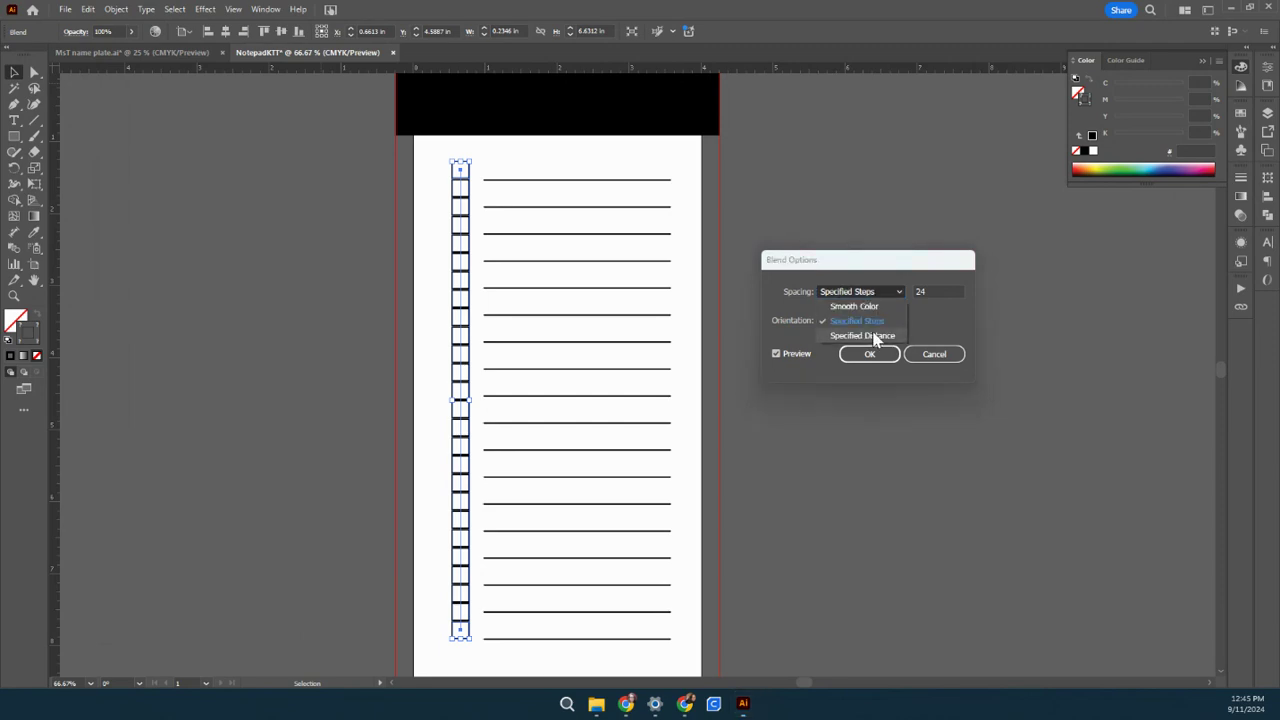
click(871, 335)
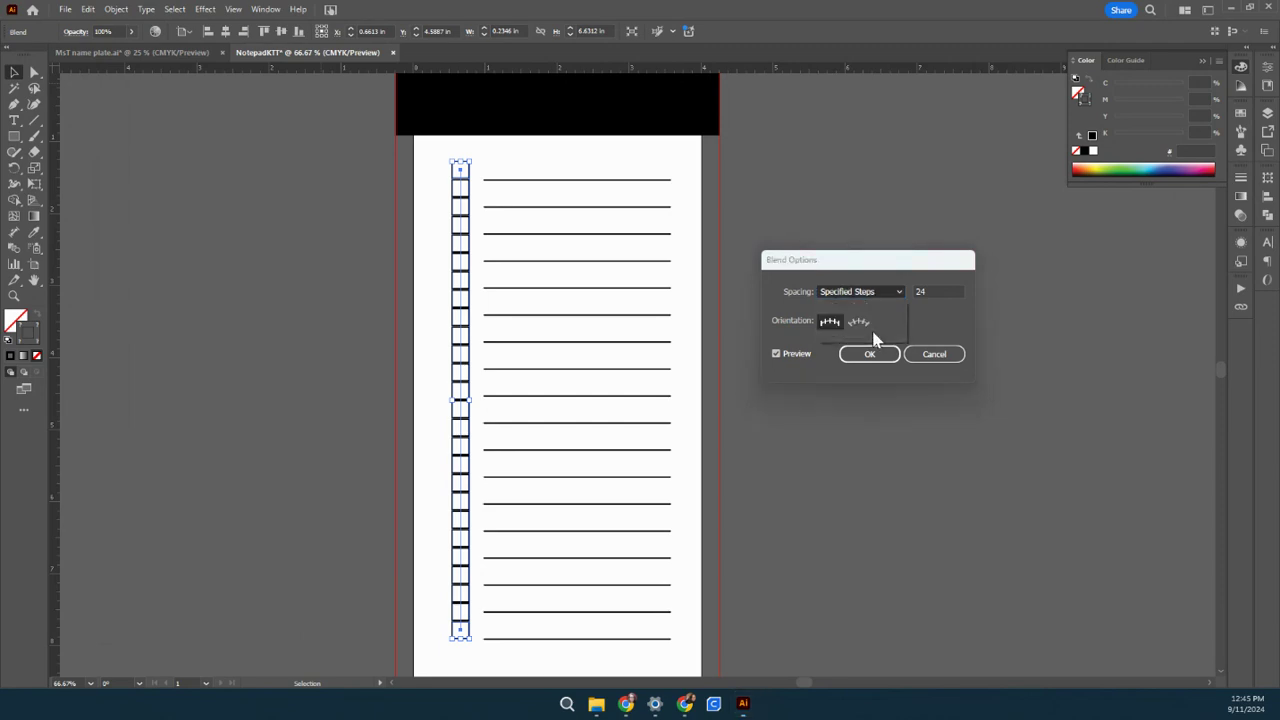
click(927, 290)
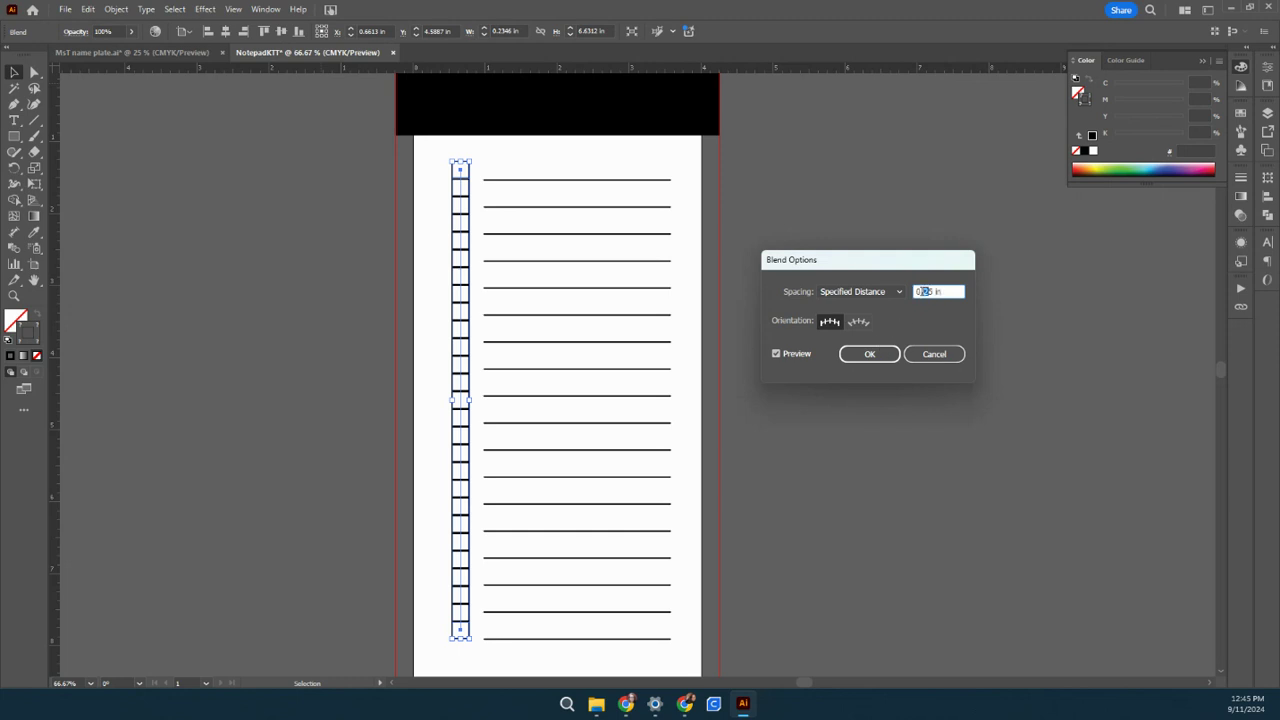
text(1)
key(Tab)
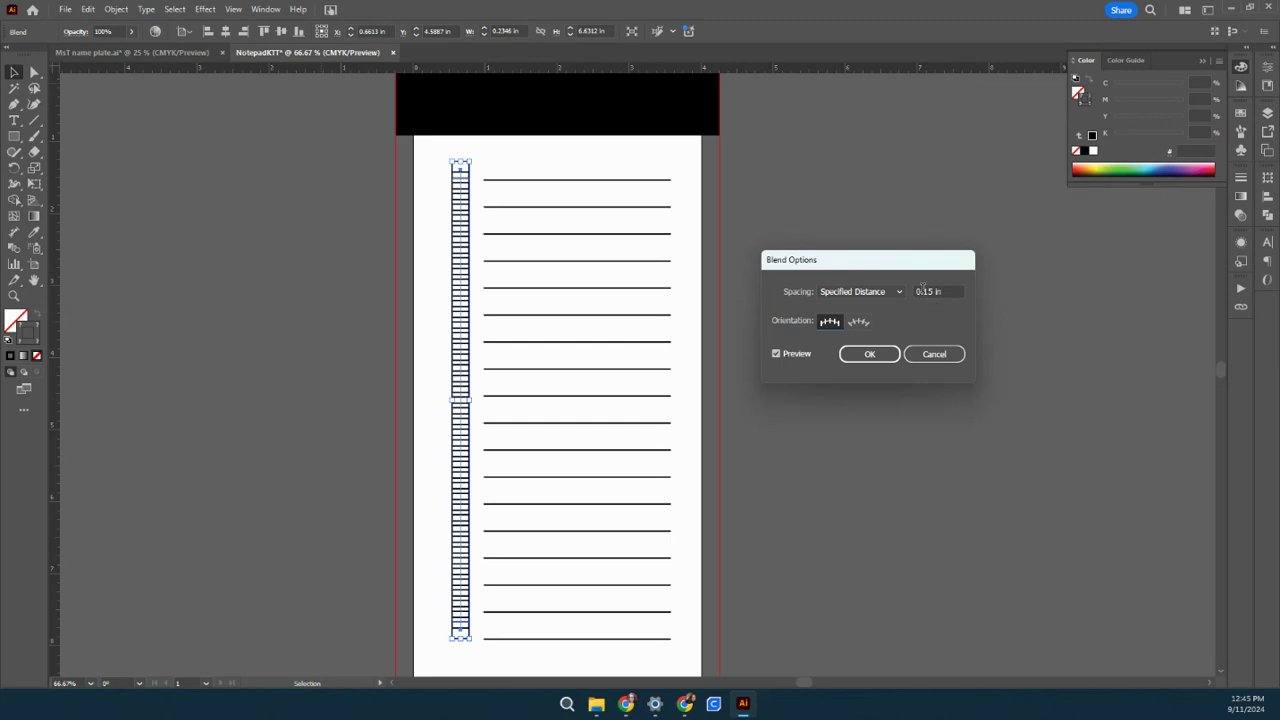
click(930, 291)
click(928, 356)
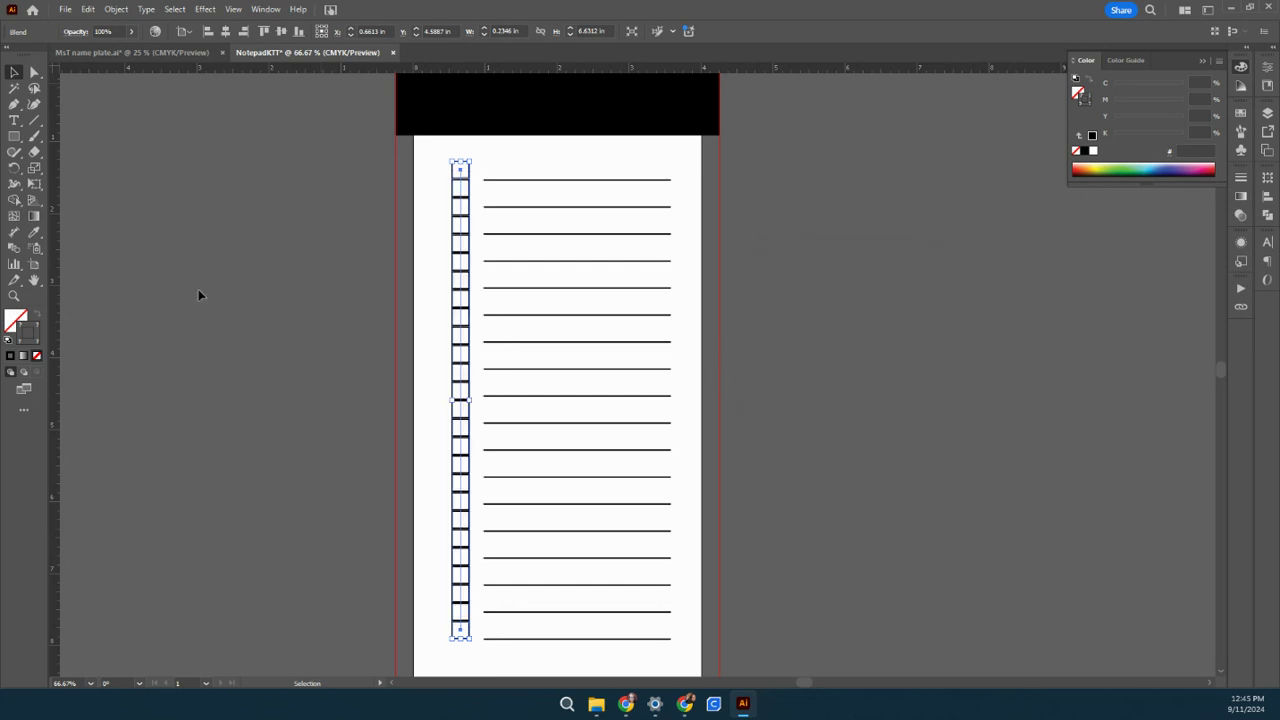
- Undo the checkbox blend to get back the two separate squares, and deselect them
key(Delete)
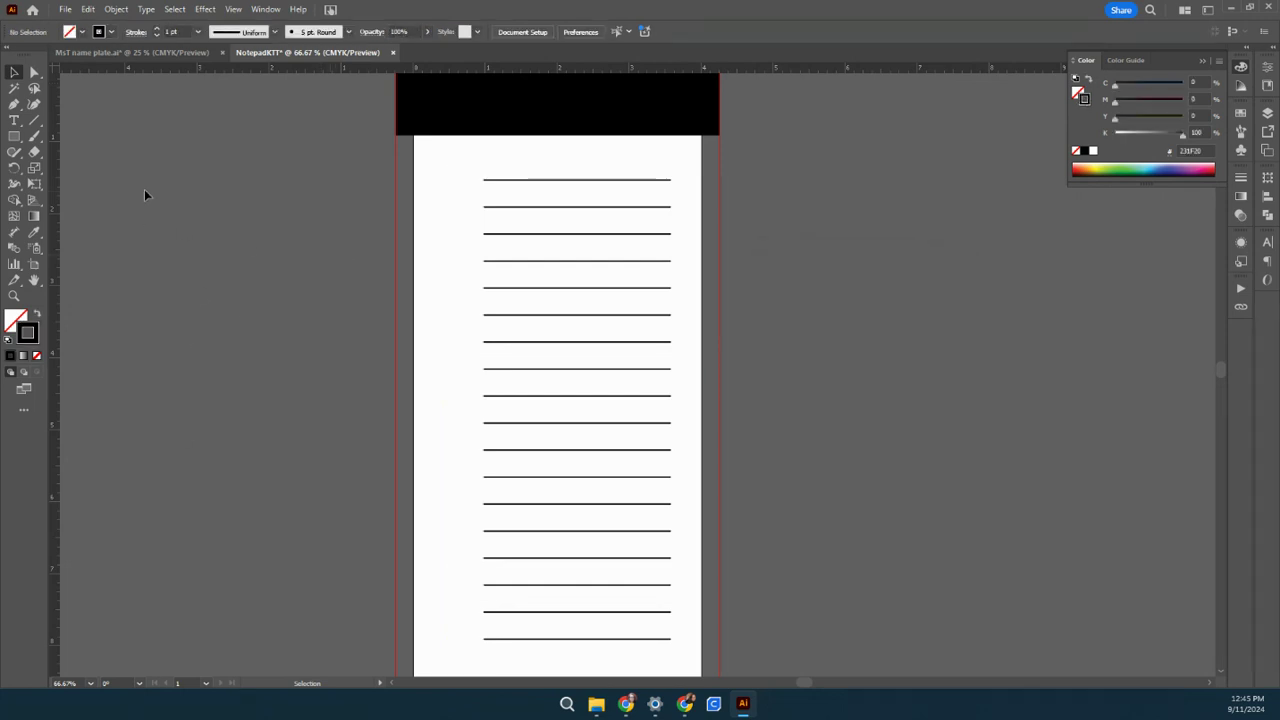
key(m)
key(ctrl+z)
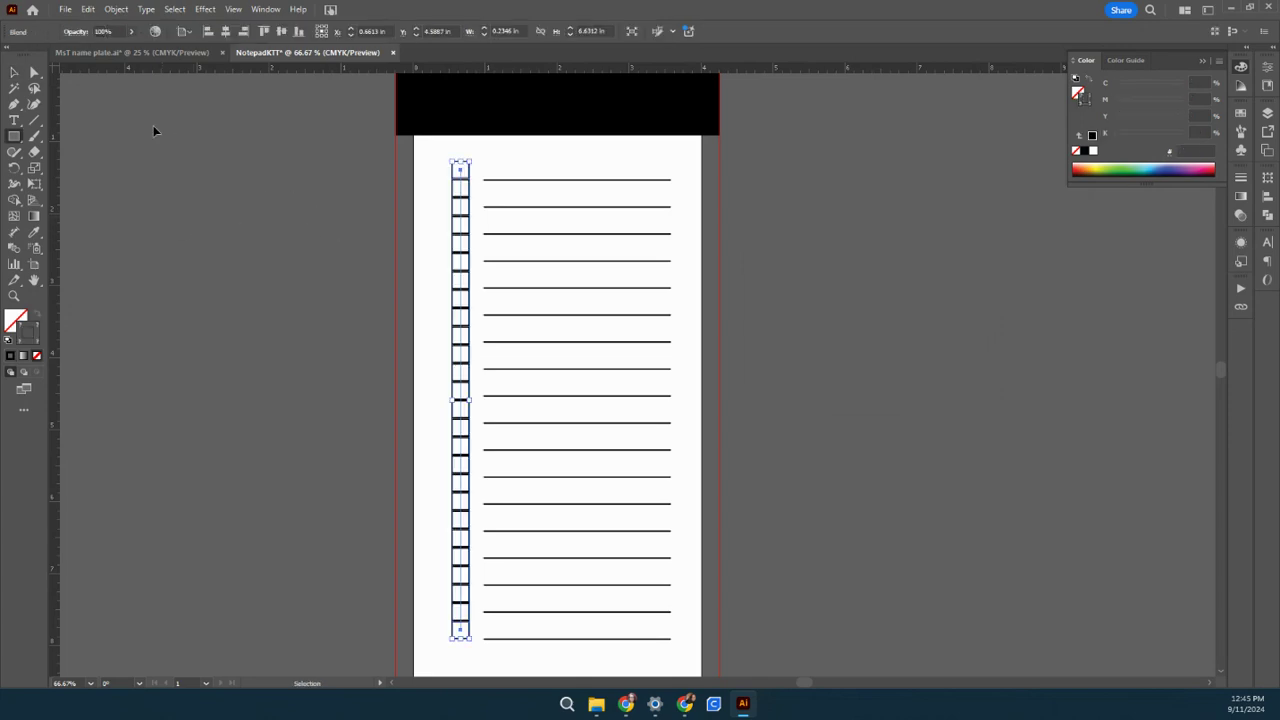
key(ctrl+z)
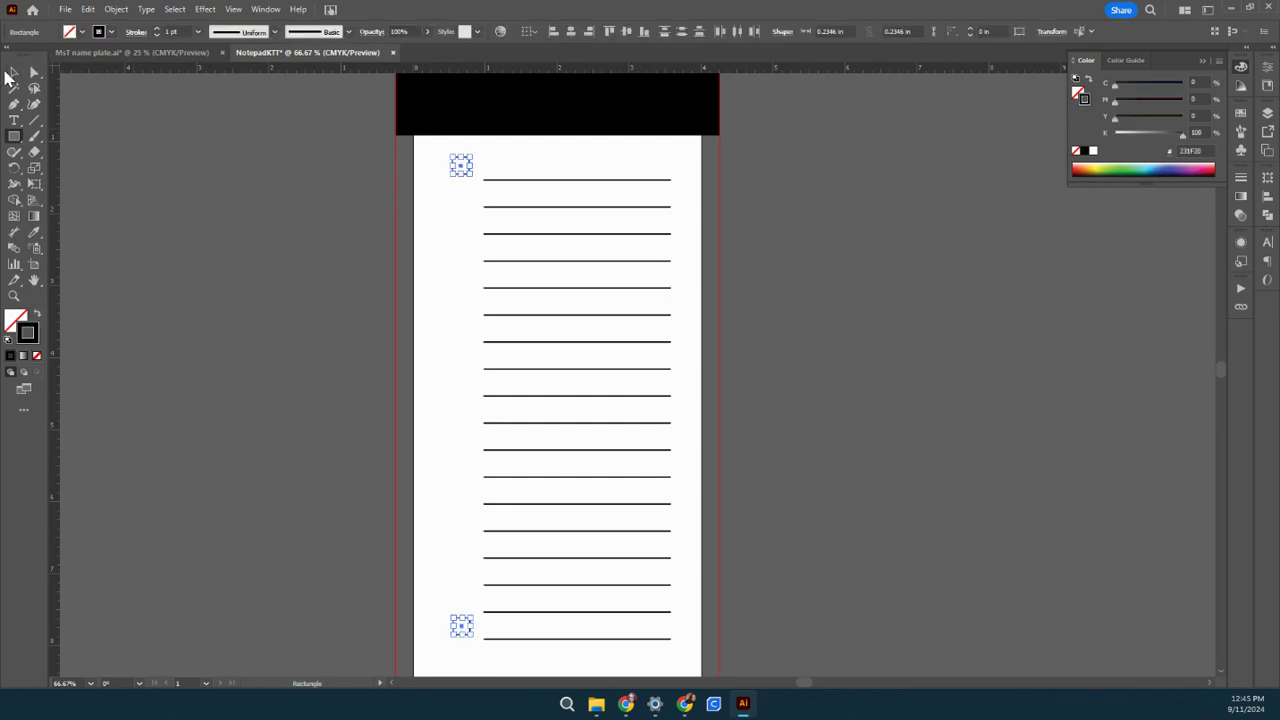
click(14, 73)
click(177, 229)
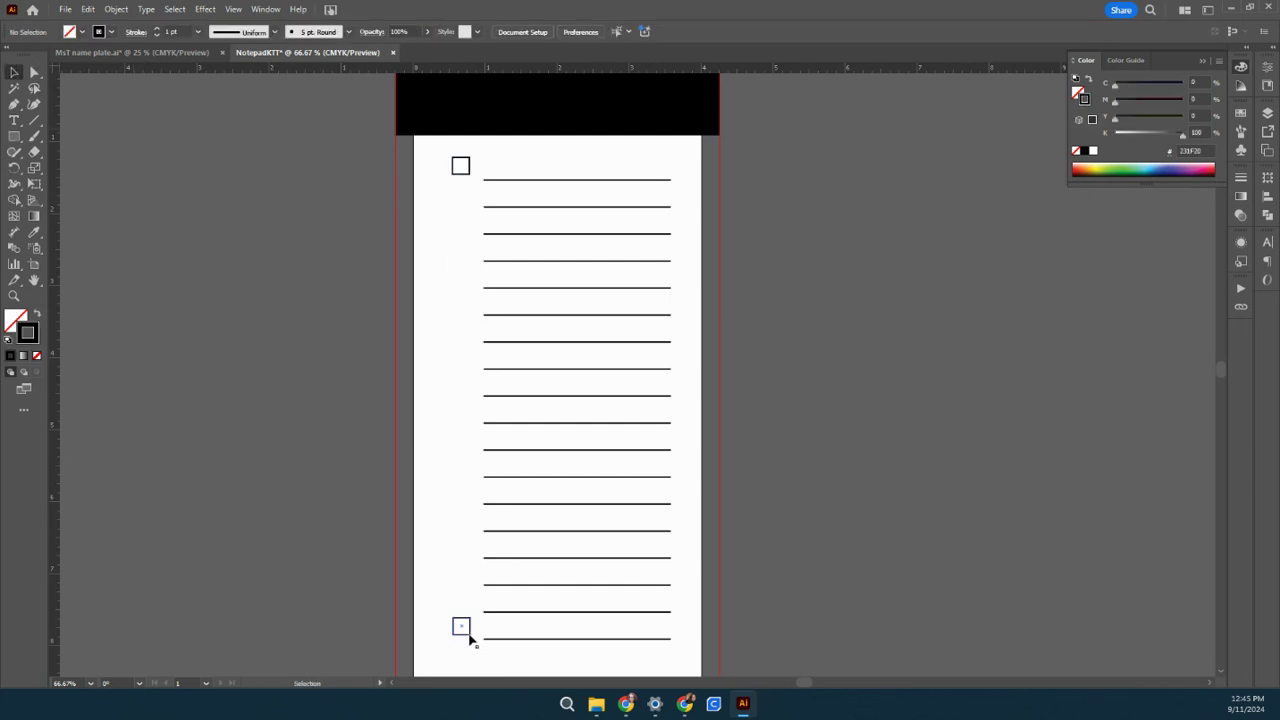
- Nudge the lowest checkbox down slightly and place three copies of it upward, one beside each of the next writing lines
click(469, 635)
drag(470, 641, 469, 641)
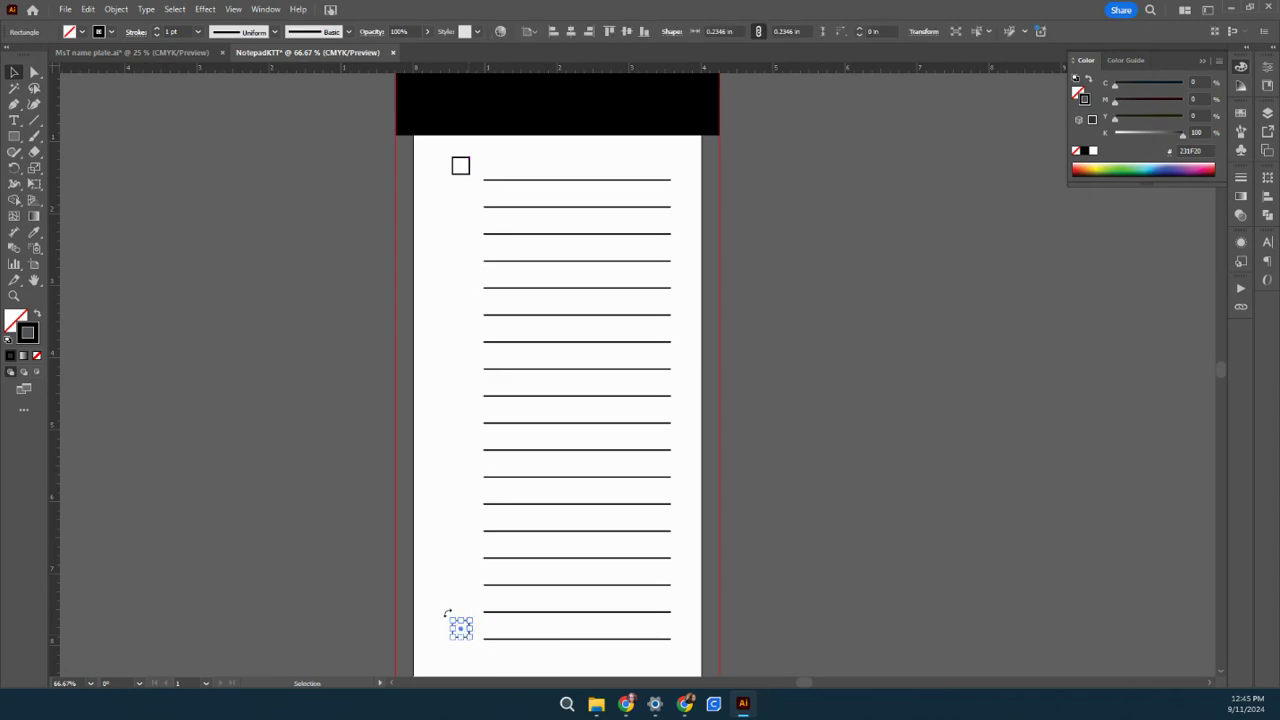
key(ctrl+equal)
key(ctrl+equal)
key(ctrl+equal)
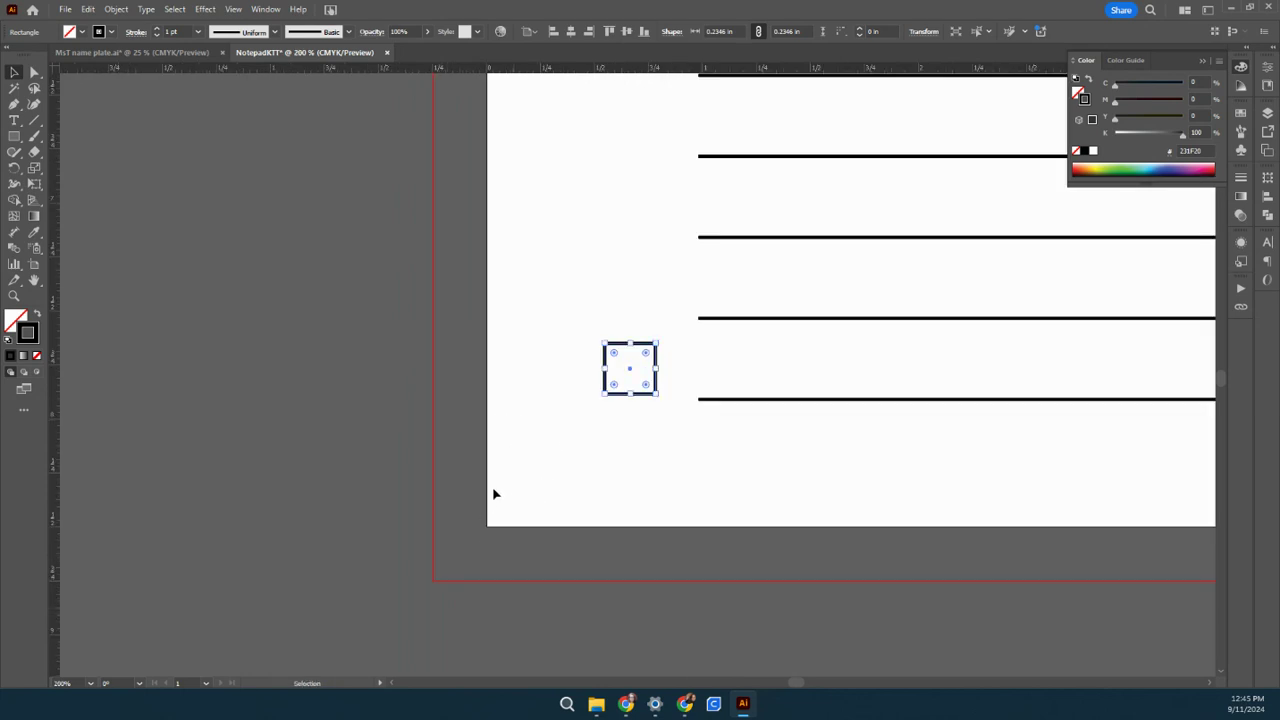
drag(630, 371, 637, 196)
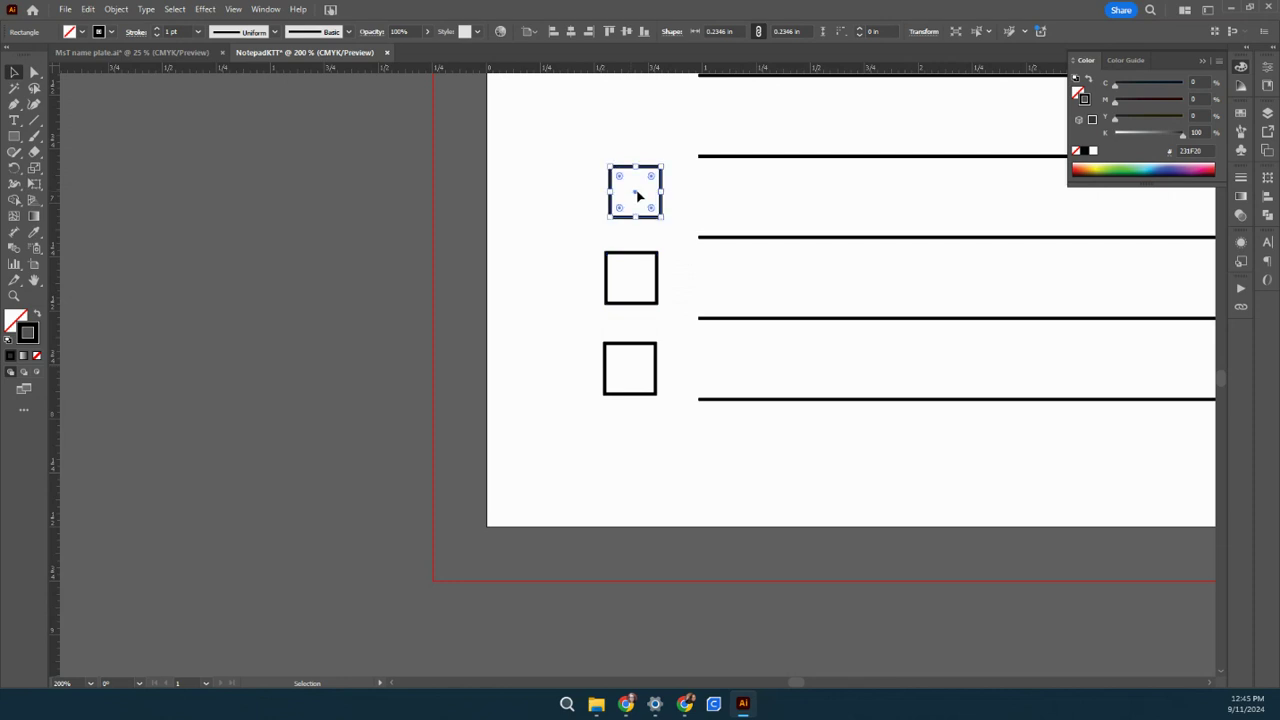
scroll(637, 194, up, 3)
drag(633, 340, 637, 260)
scroll(640, 280, up, 2)
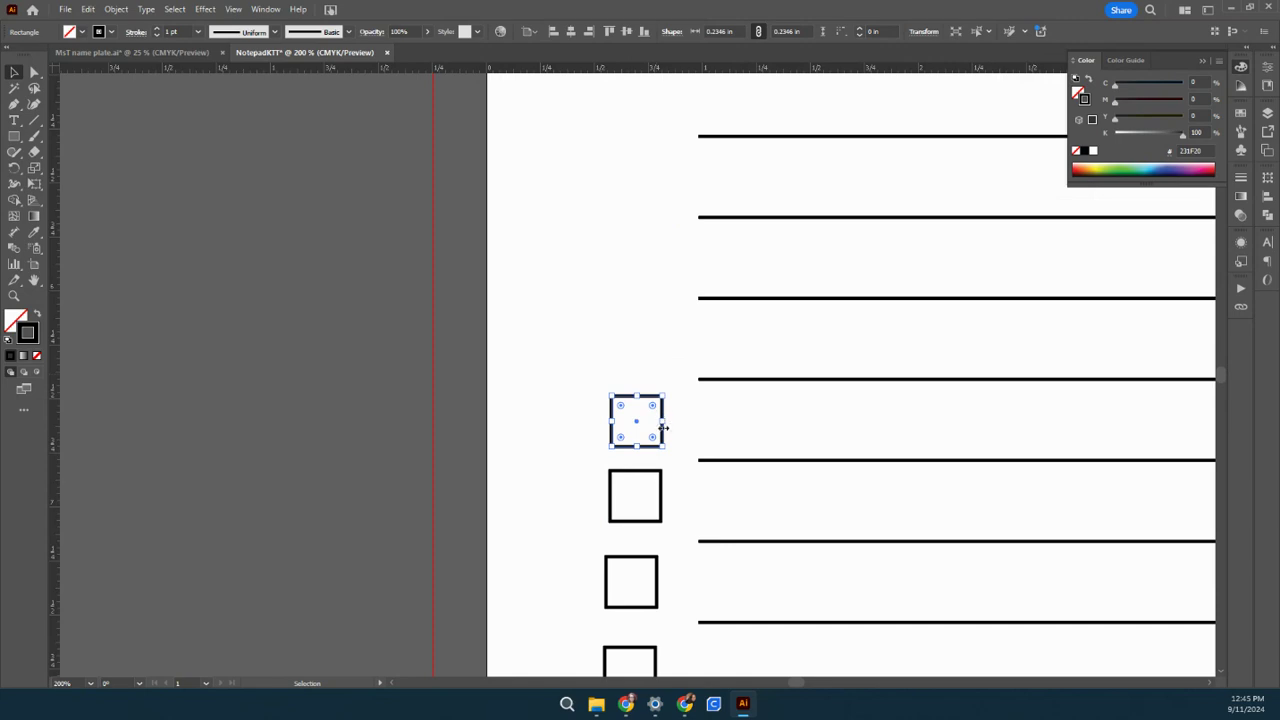
- Continue the checkbox column upward with four more copies, each beside the next writing line
drag(635, 423, 638, 261)
scroll(641, 262, up, 1)
scroll(641, 265, up, 1)
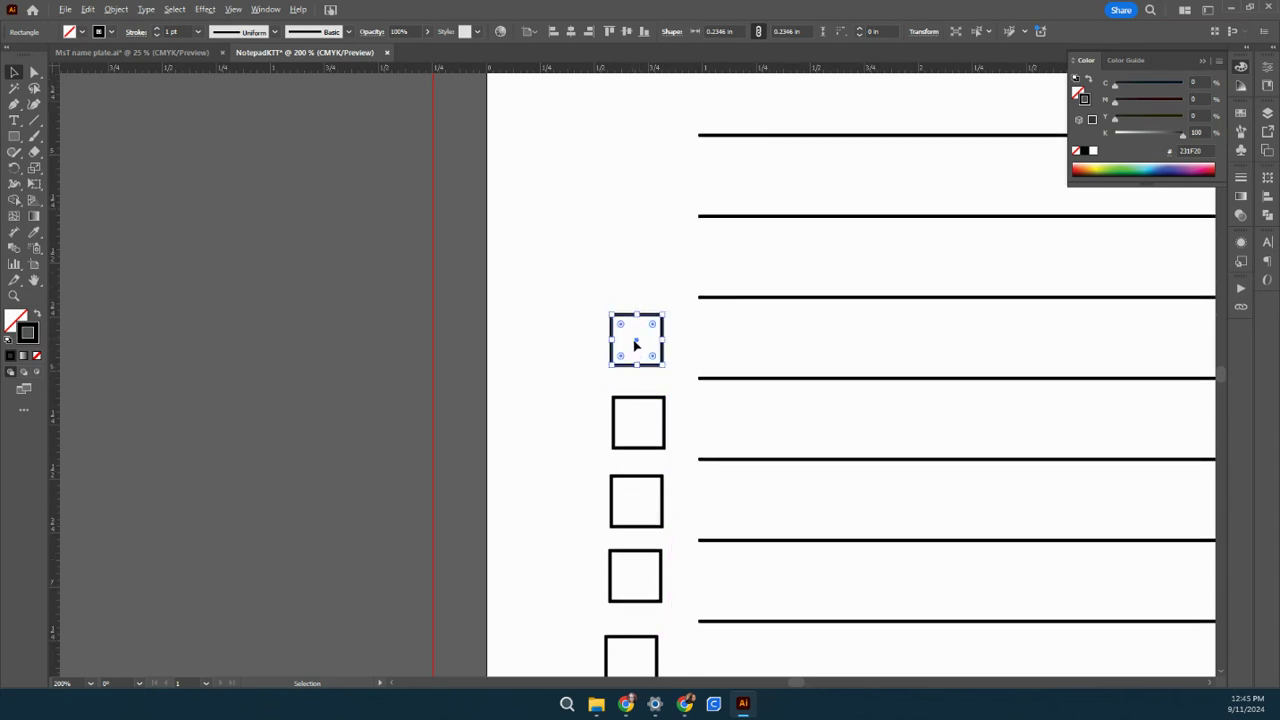
drag(635, 345, 641, 265)
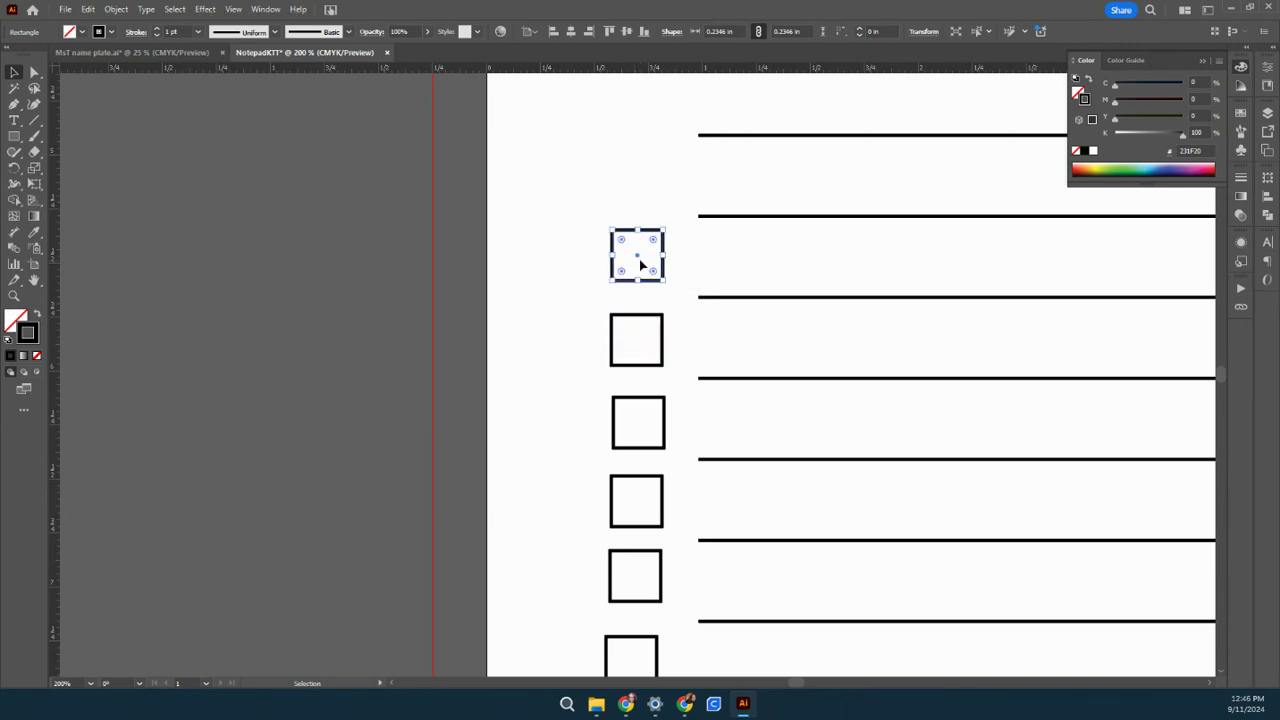
key(ctrl+z)
drag(637, 337, 638, 258)
scroll(638, 275, up, 3)
scroll(638, 281, up, 3)
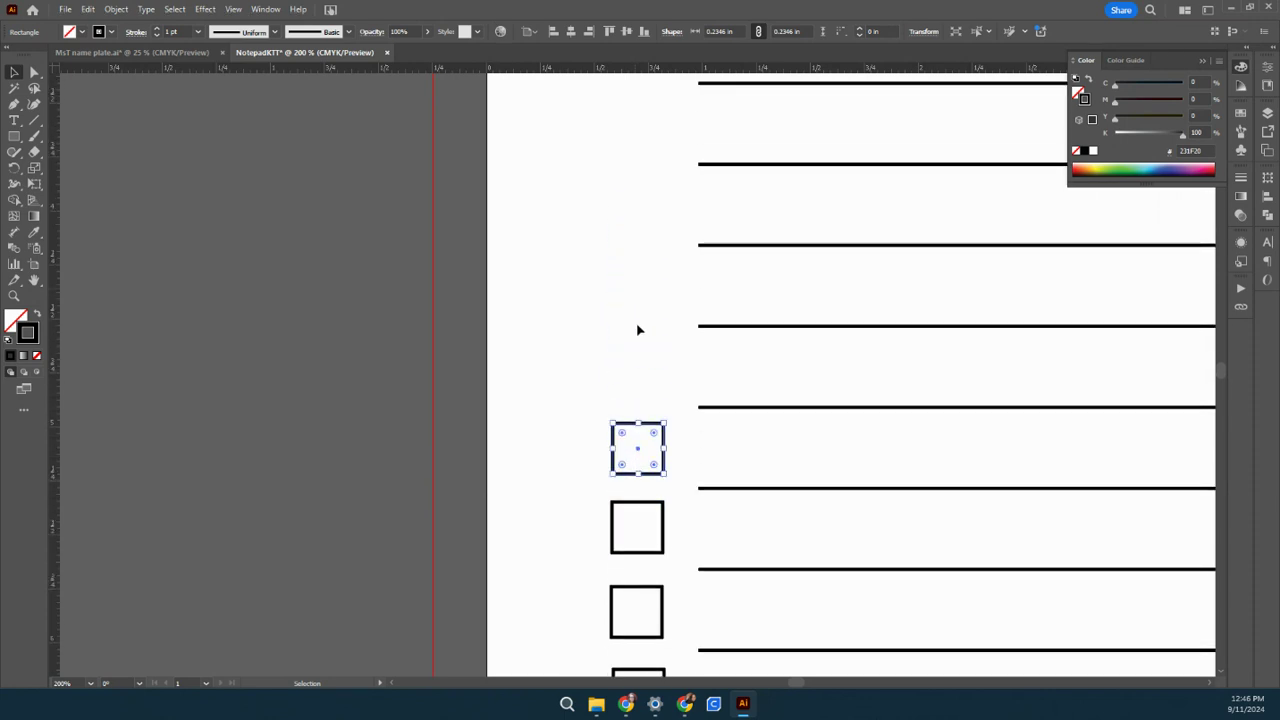
- Select the eight lower checkboxes and align their horizontal centers
key(ctrl+minus)
key(ctrl+minus)
key(ctrl+minus)
key(ctrl+minus)
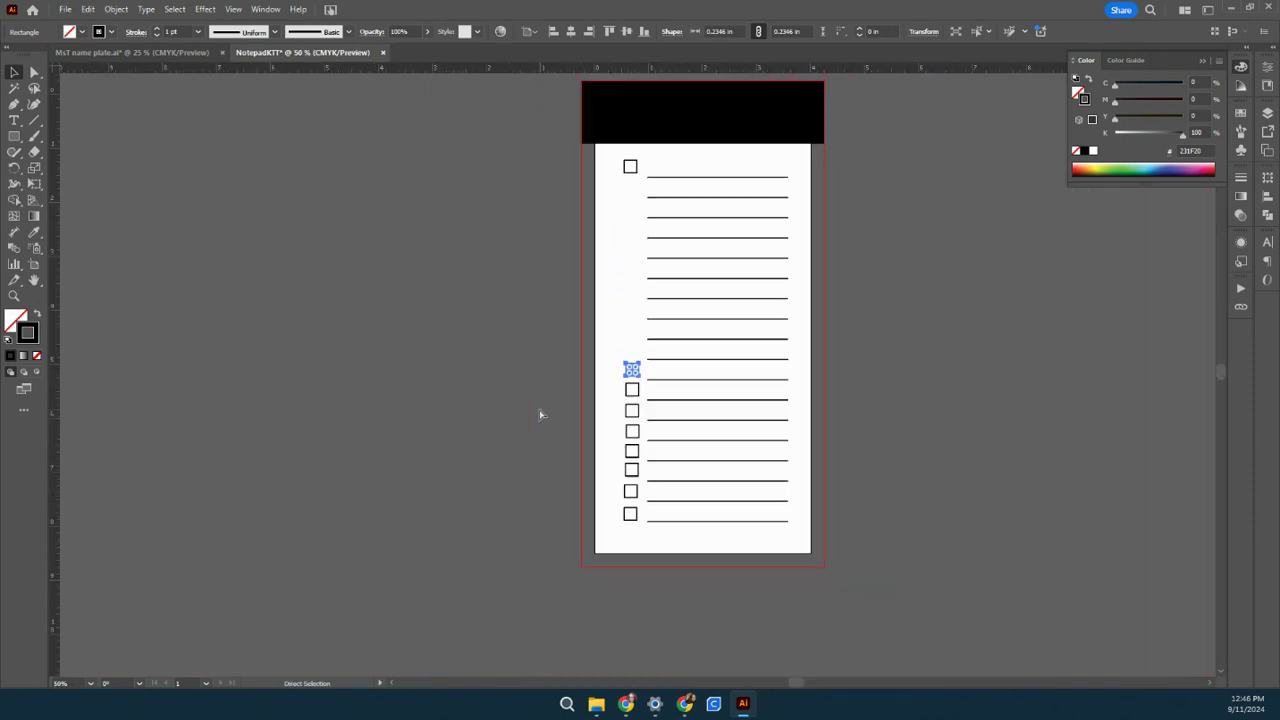
click(557, 380)
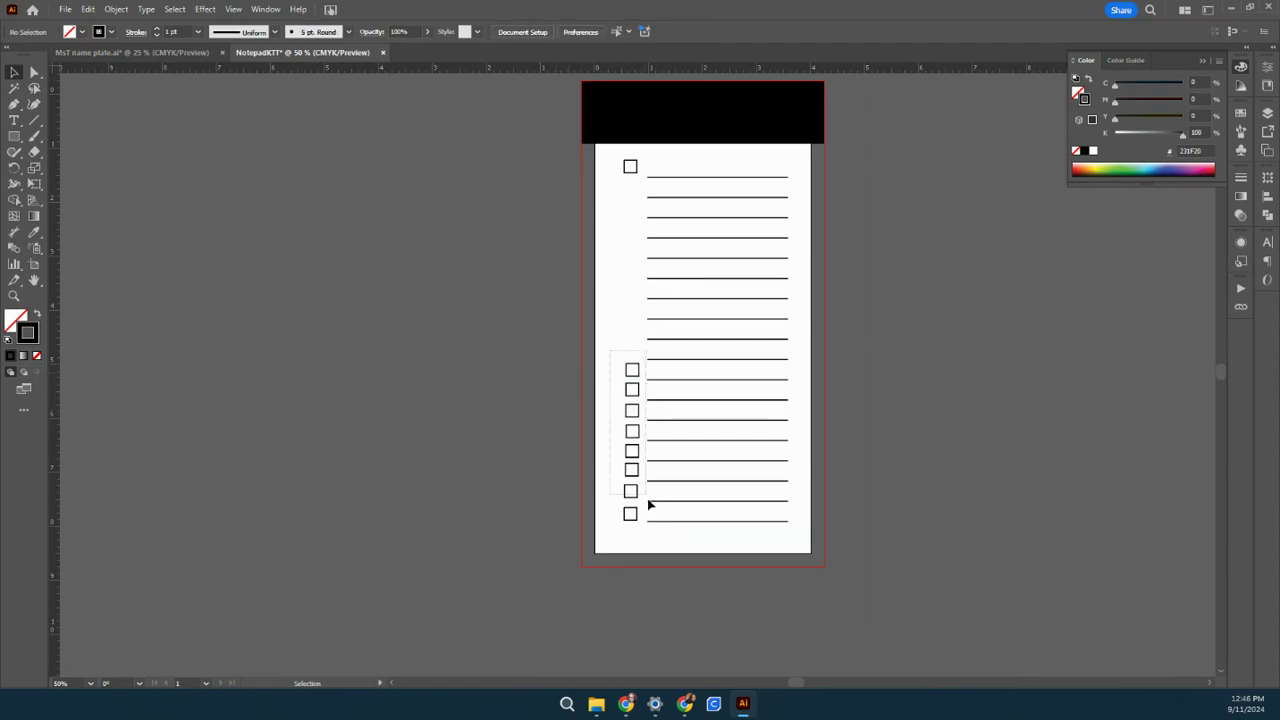
drag(648, 506, 643, 531)
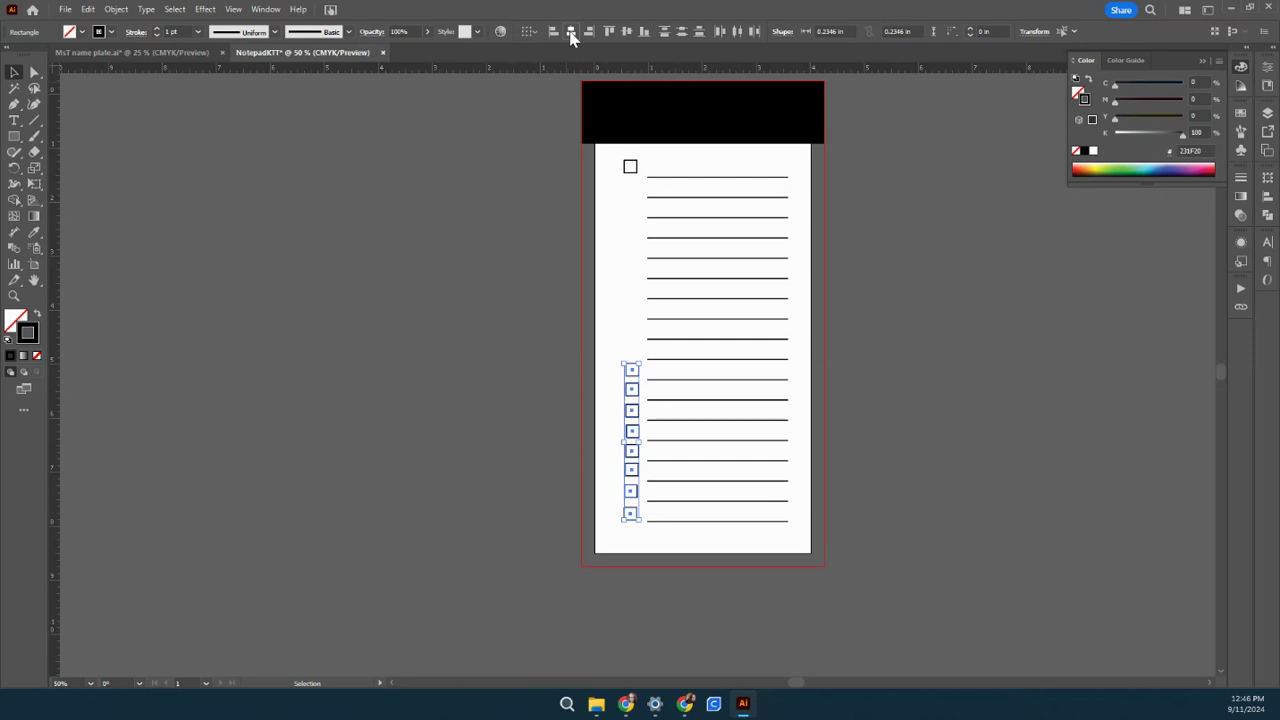
key(a)
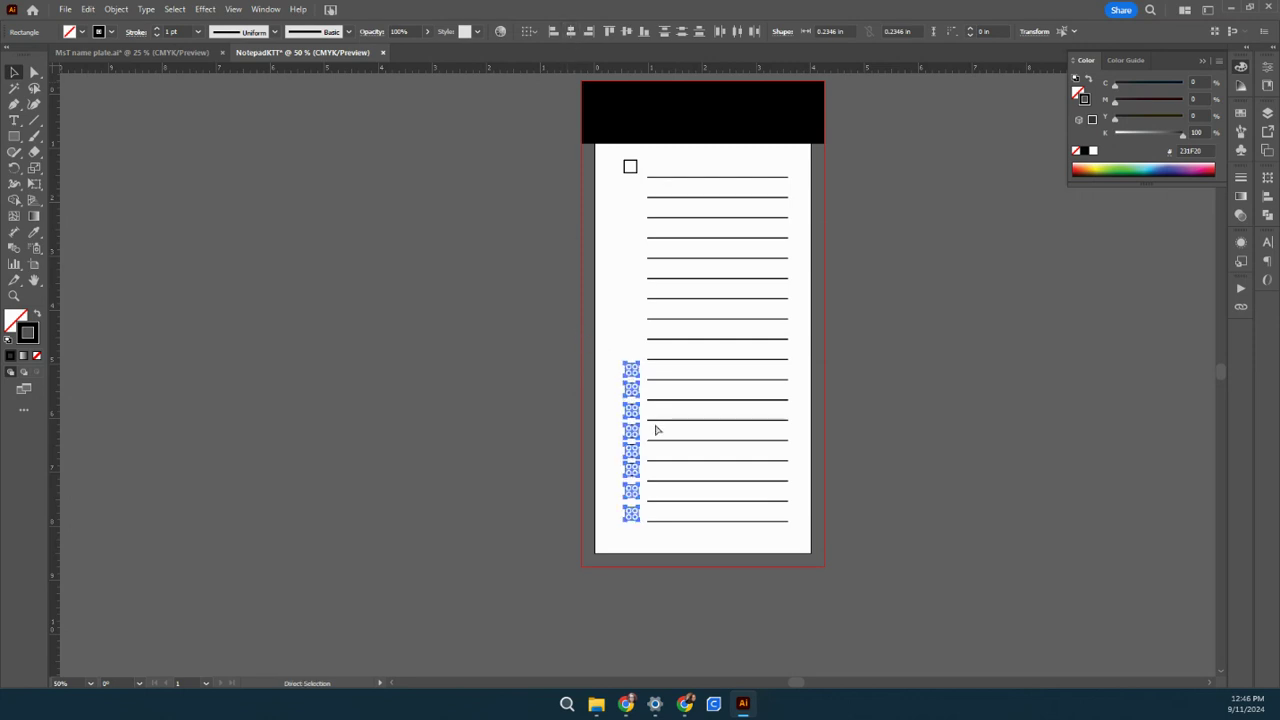
- Duplicate the eight aligned checkboxes and place the copies directly above the originals, in line with the column
drag(656, 430, 641, 393)
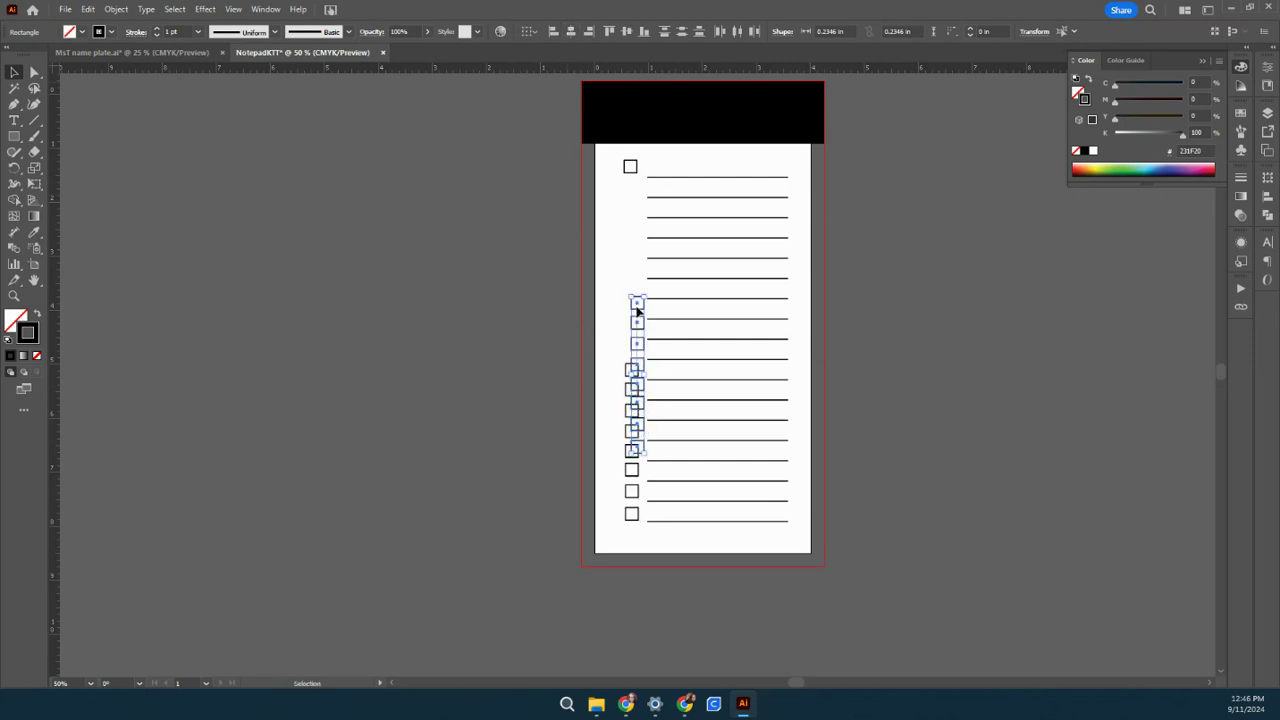
drag(637, 312, 638, 320)
key(ctrl+z)
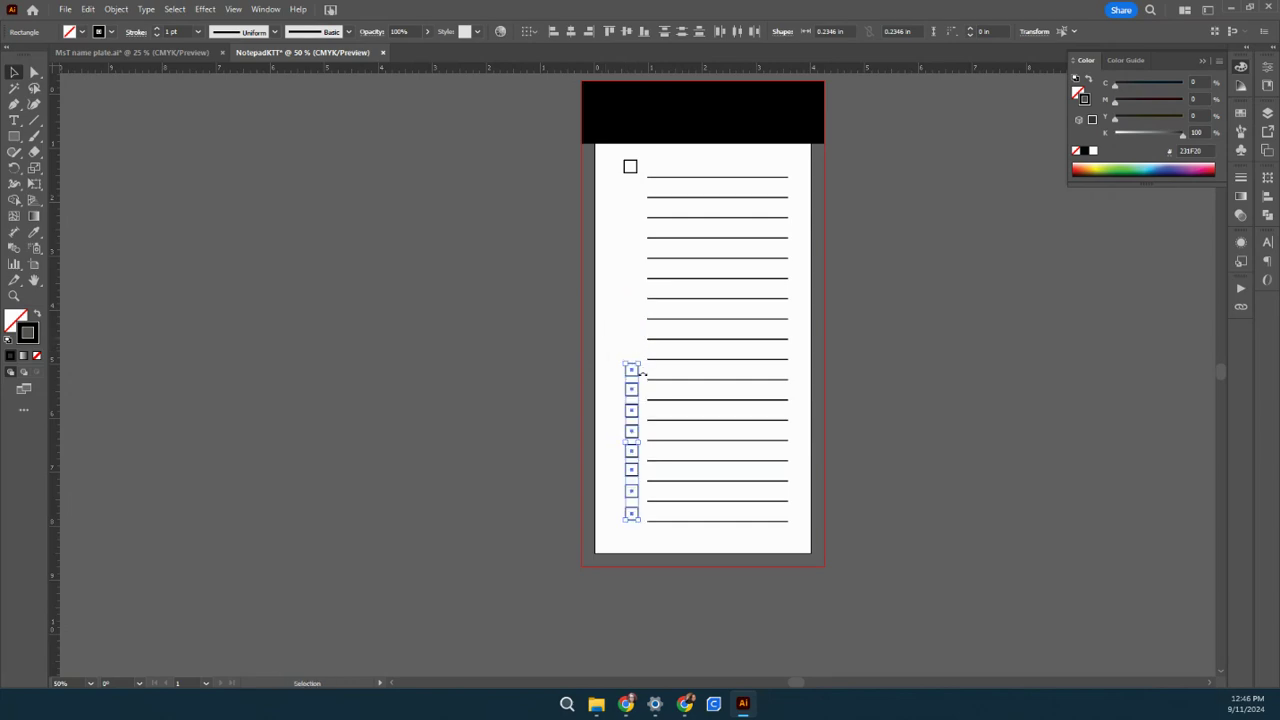
drag(632, 388, 631, 249)
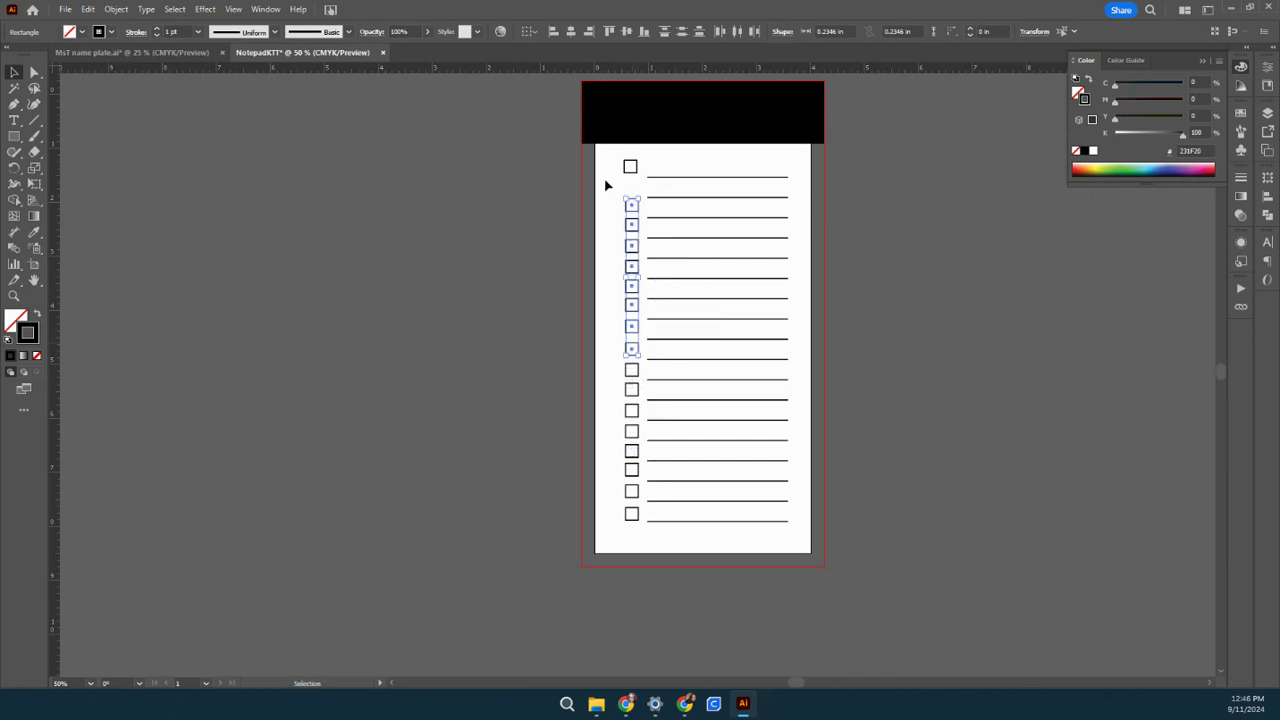
click(641, 177)
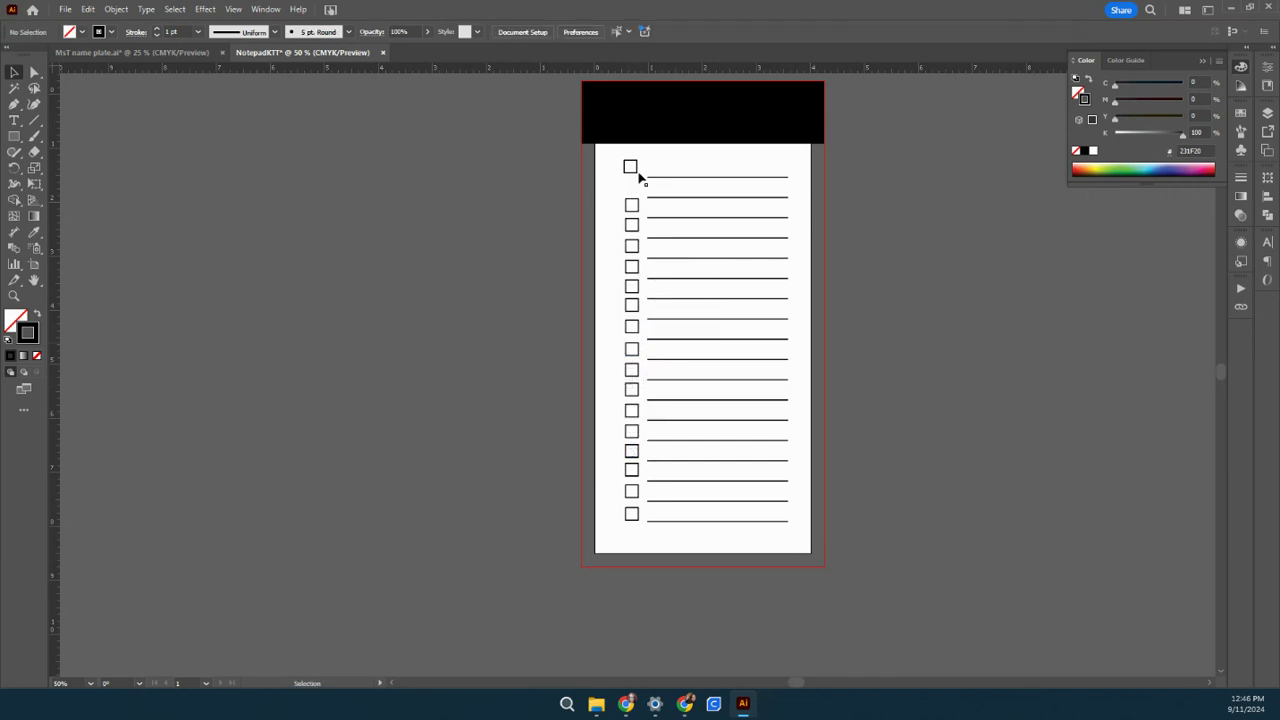
- Nudge two unevenly spaced mid-column checkboxes down slightly, and copy the second checkbox from the header up into the gap above it
click(633, 334)
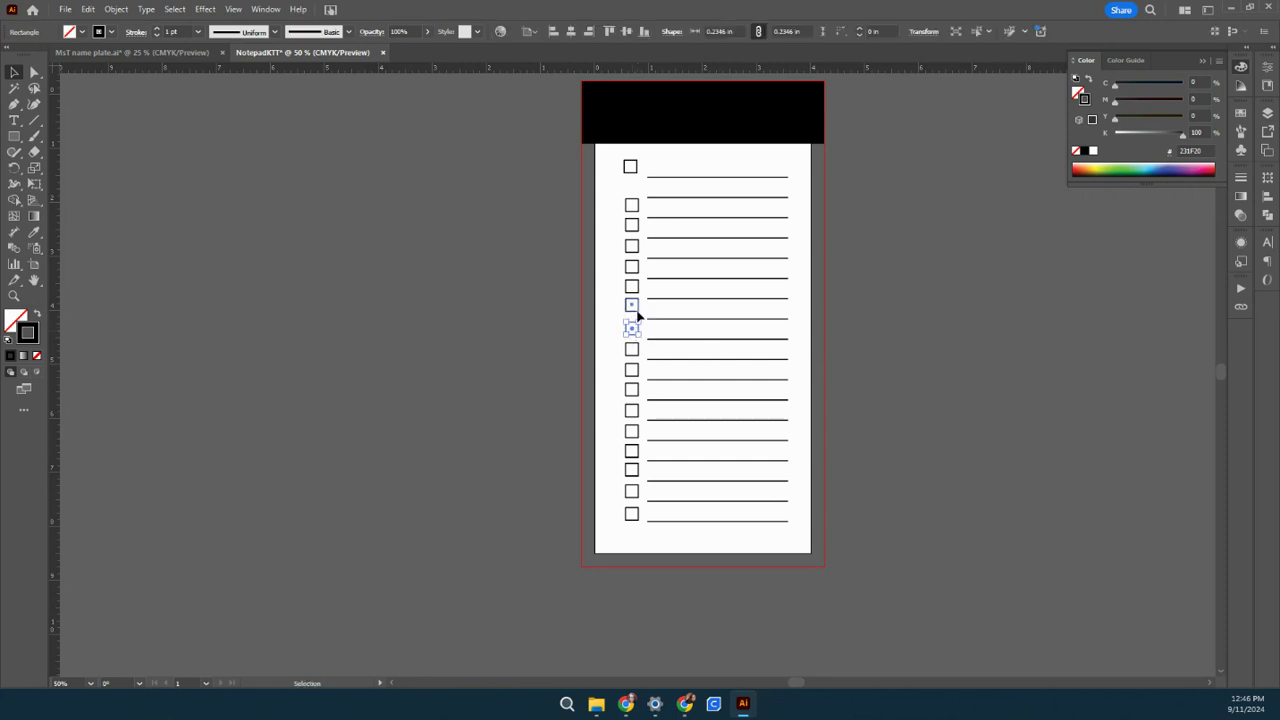
drag(638, 314, 639, 316)
click(632, 210)
drag(632, 213, 632, 192)
- Select the entire column of checkboxes and align their horizontal centers
click(612, 150)
drag(612, 150, 646, 536)
click(546, 540)
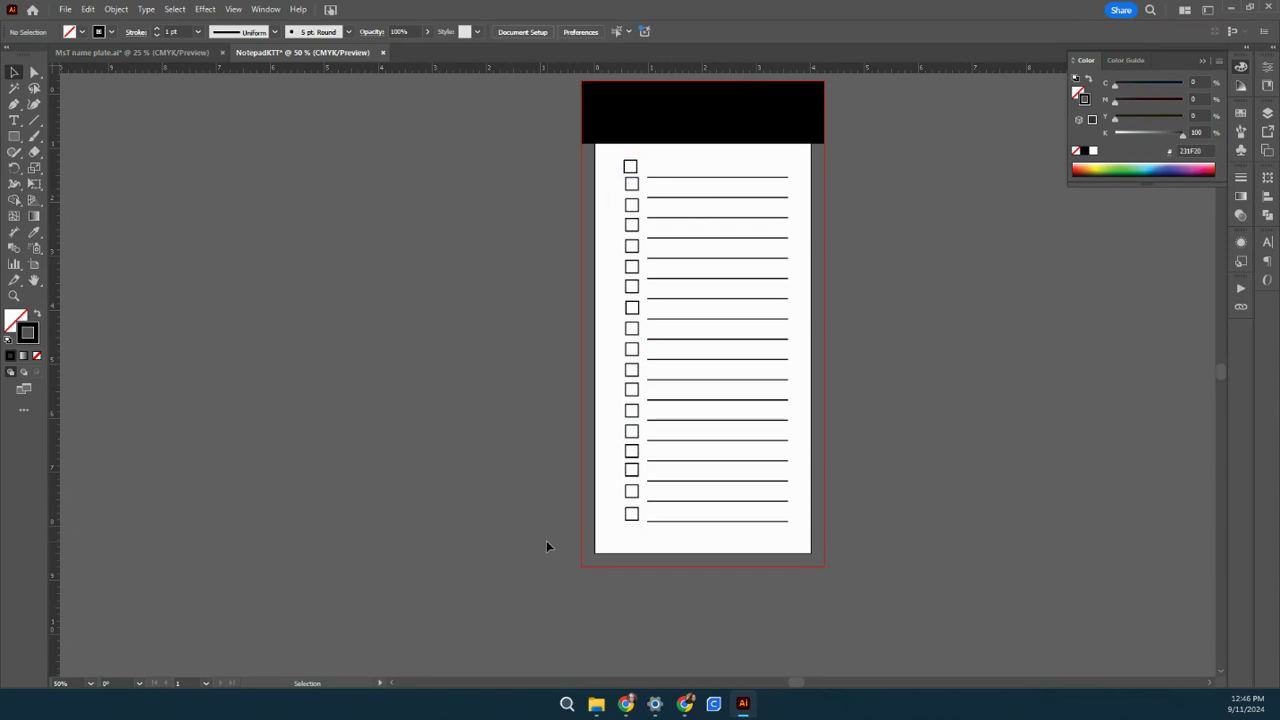
key(ctrl+equal)
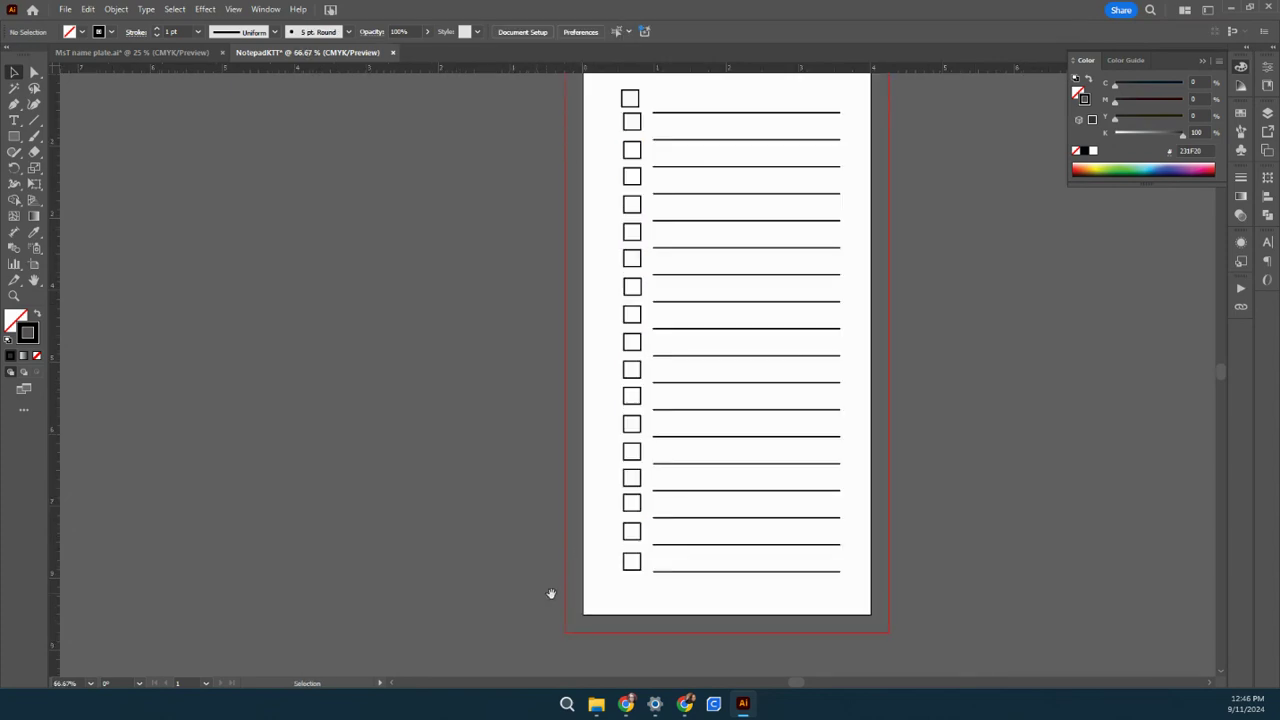
drag(537, 595, 517, 621)
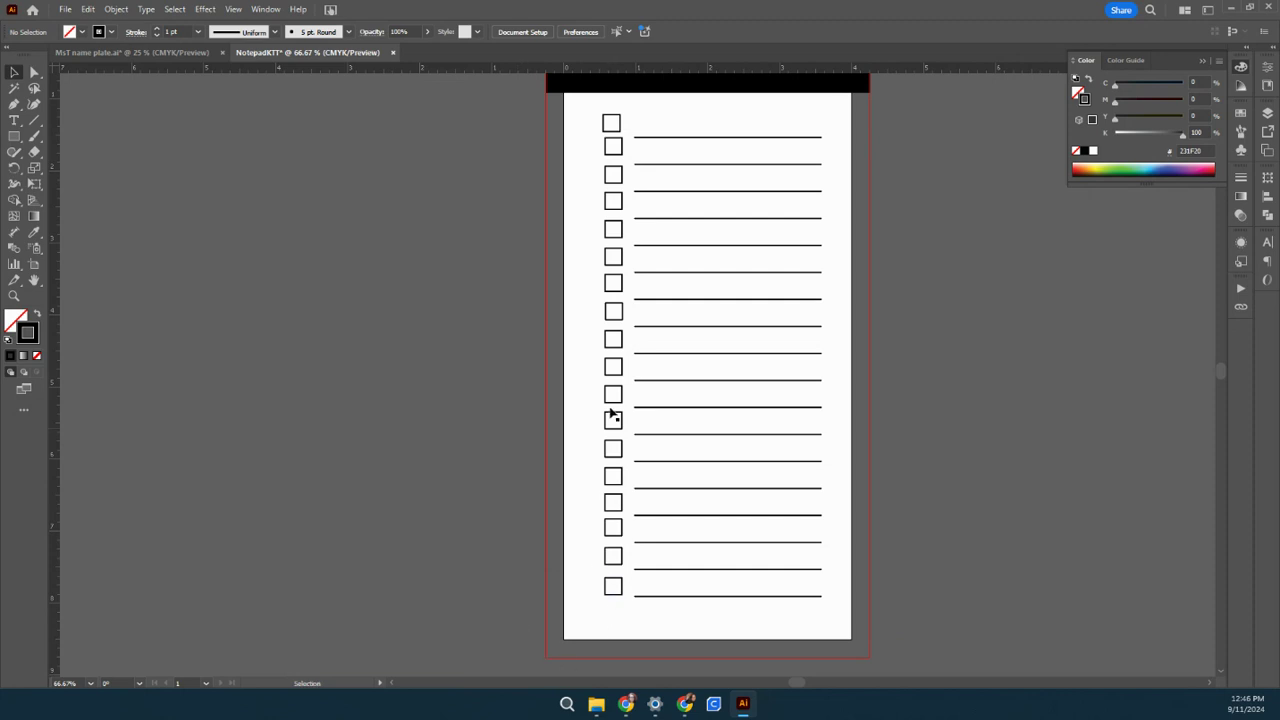
drag(589, 117, 615, 614)
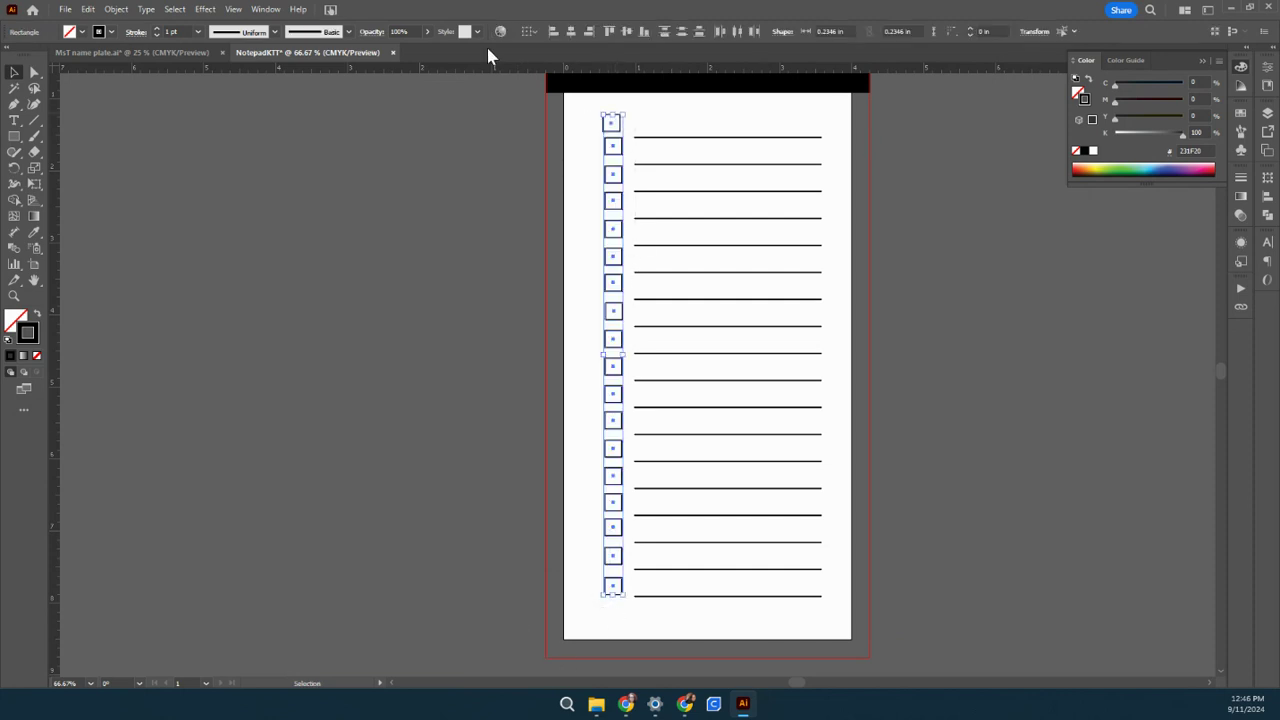
click(570, 32)
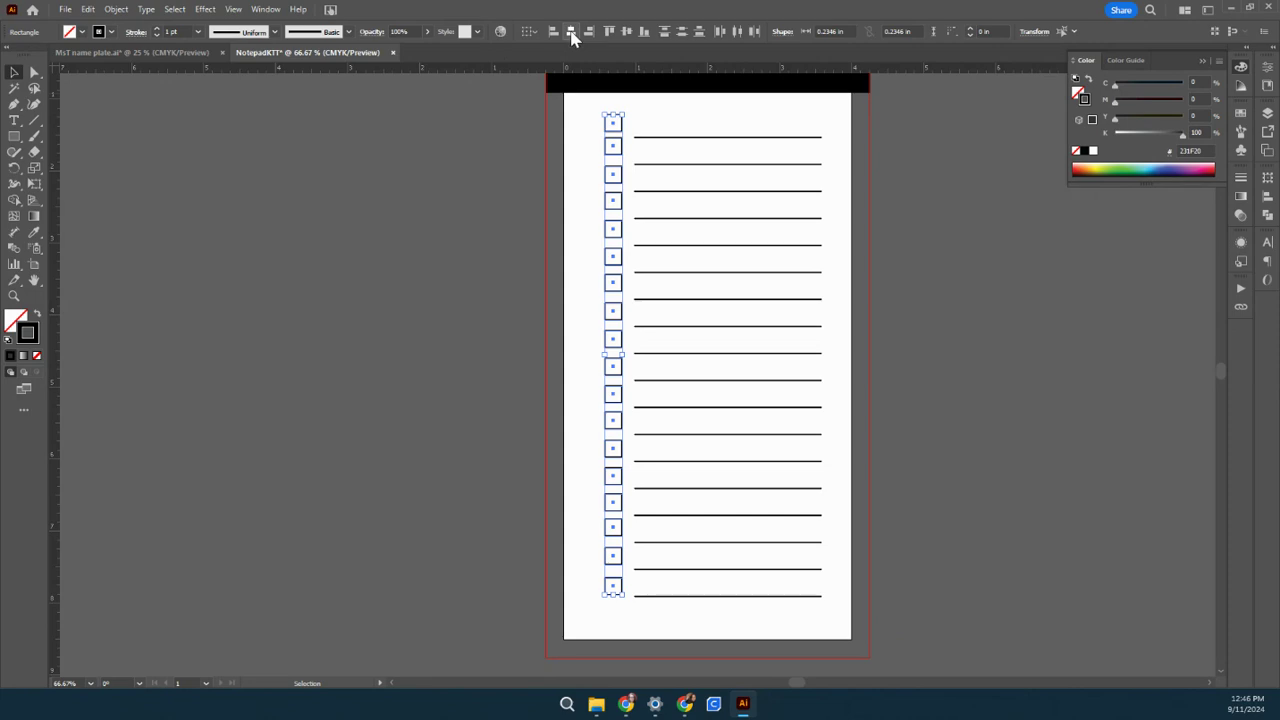
- Distribute the selected column of checkboxes evenly by their vertical centers, and deselect them
click(681, 32)
click(446, 312)
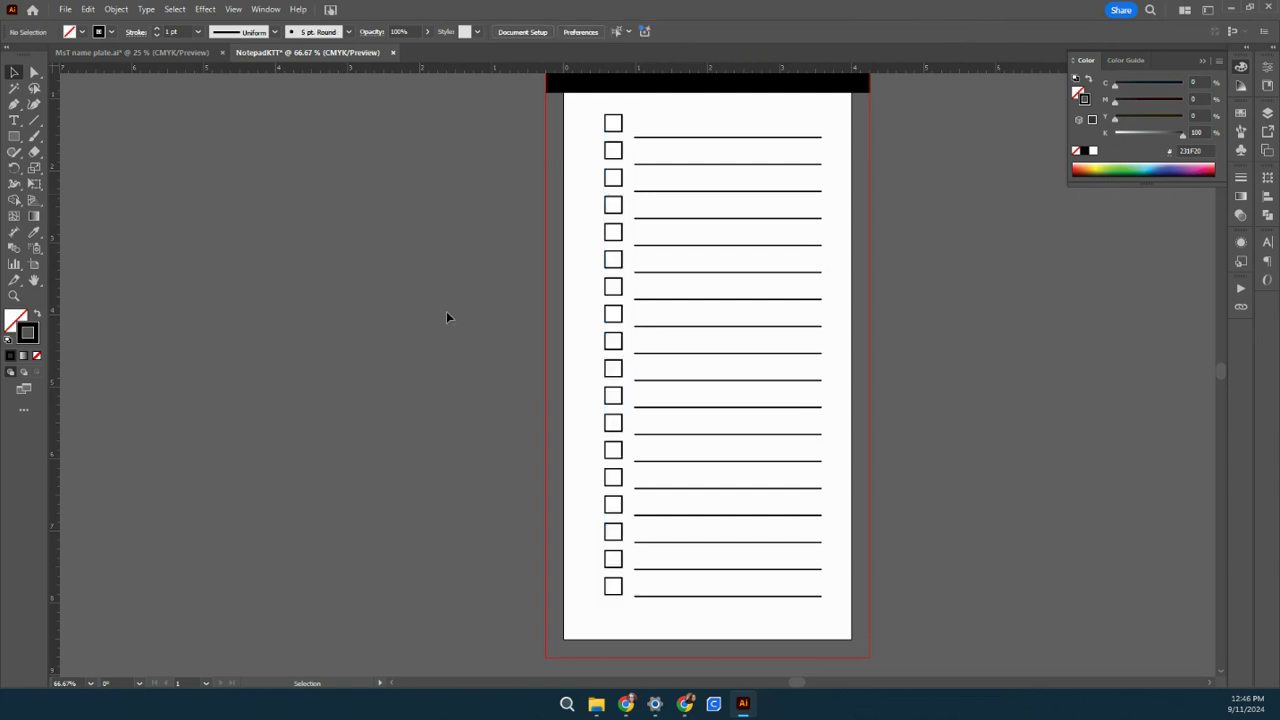
mouse_move(612, 616)
mouse_down()
mouse_move(580, 197)
mouse_move(596, 117)
mouse_up()
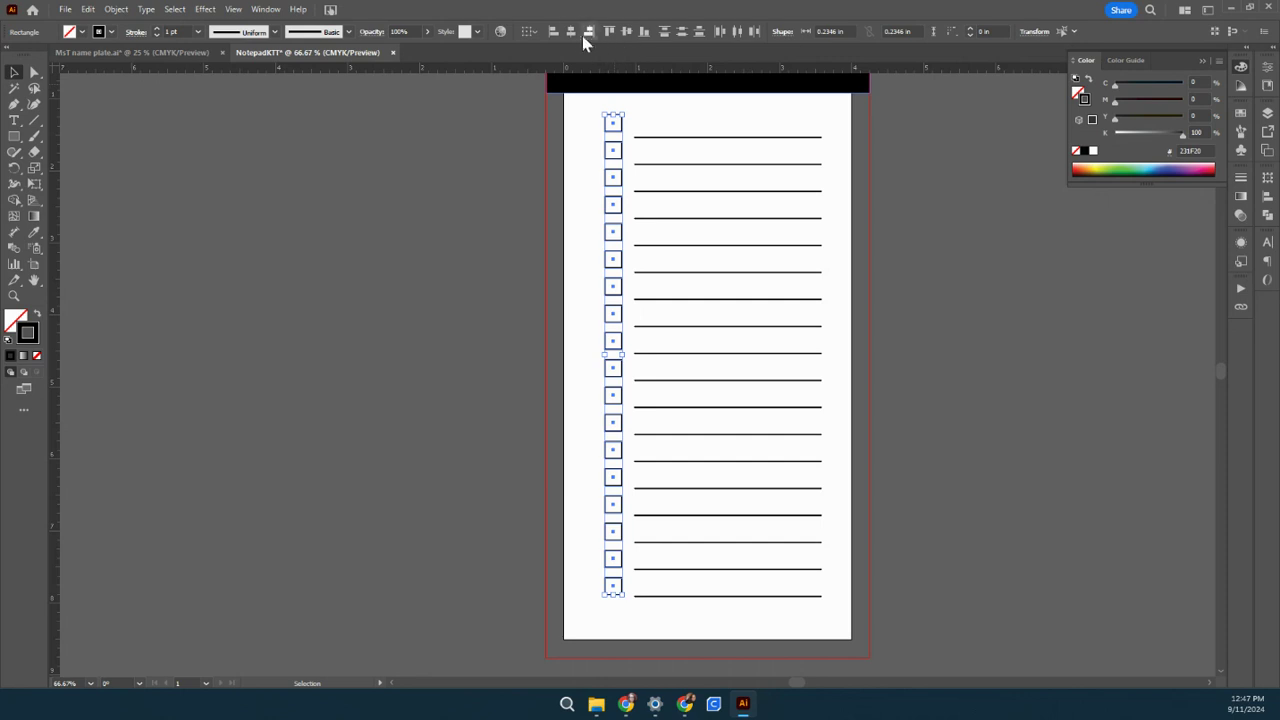
click(464, 220)
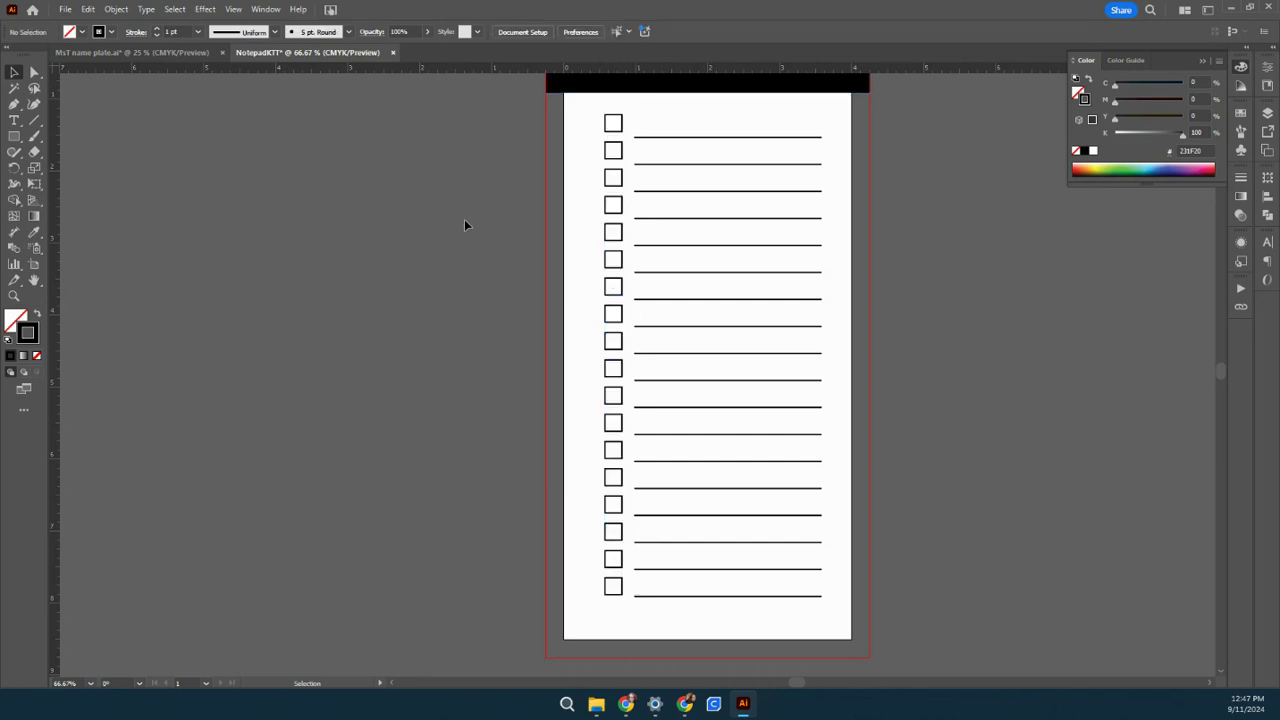
key(ctrl+minus)
key(ctrl+minus)
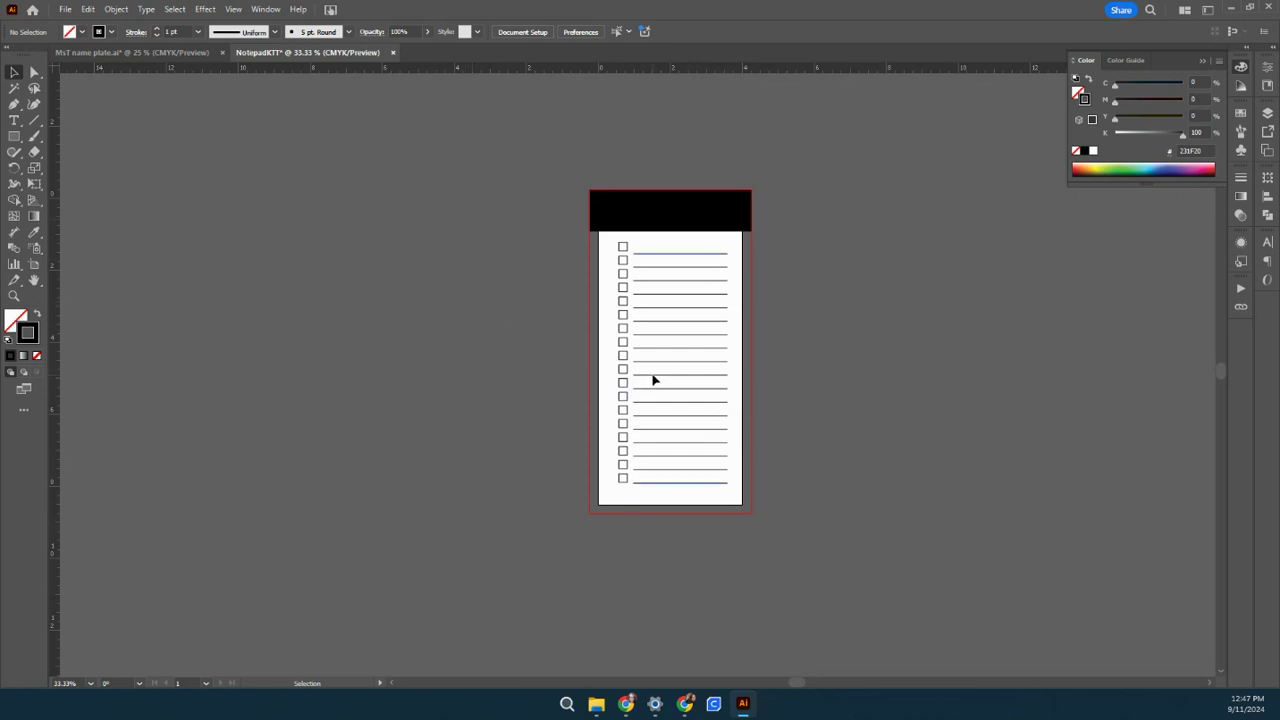
click(671, 257)
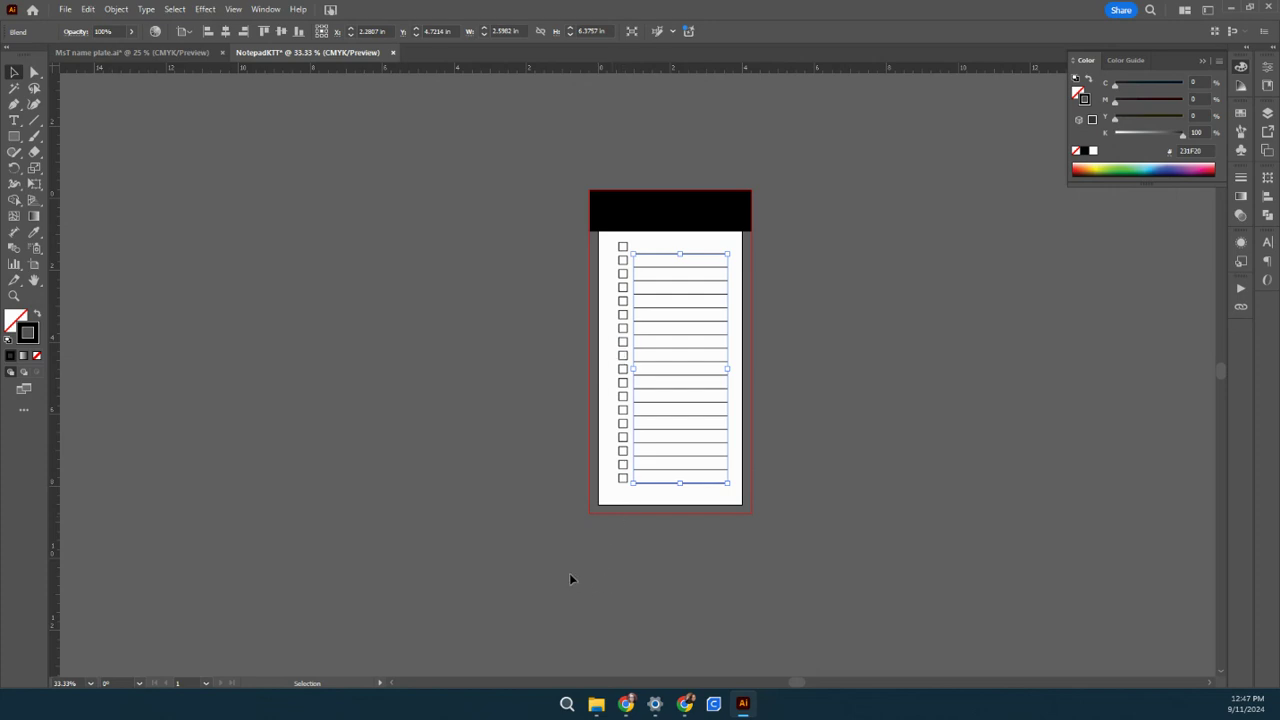
click(520, 519)
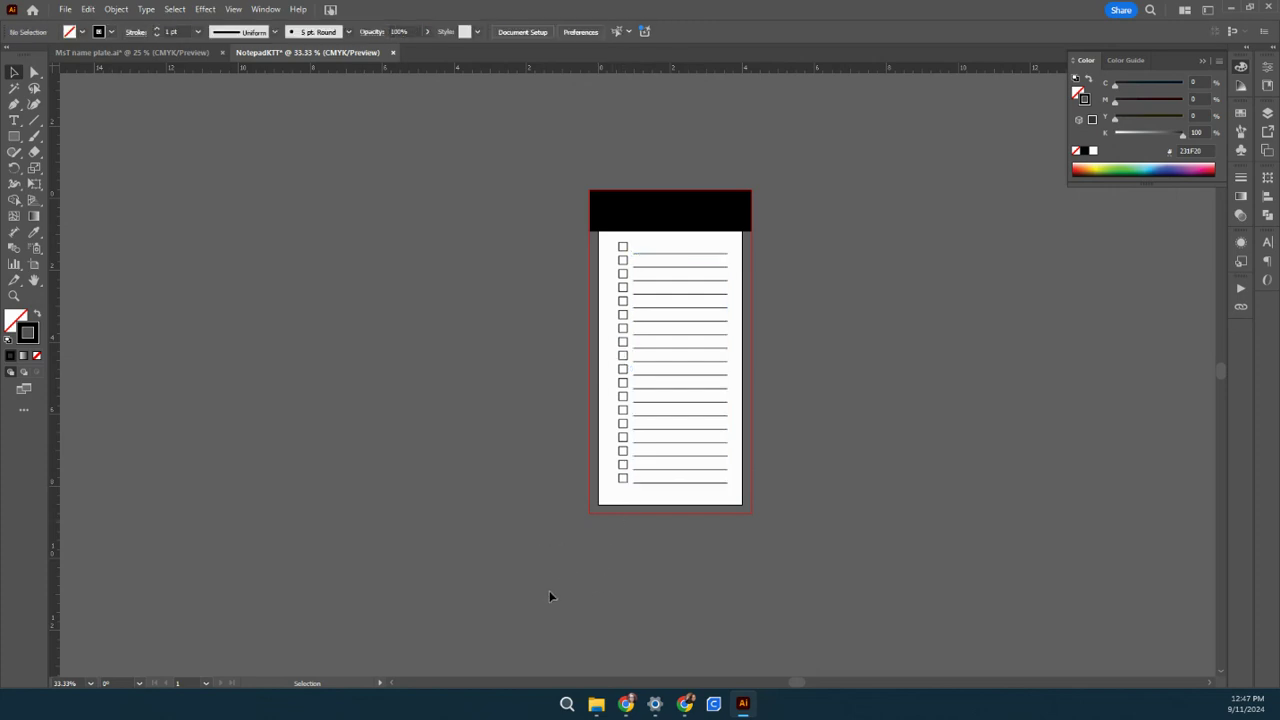